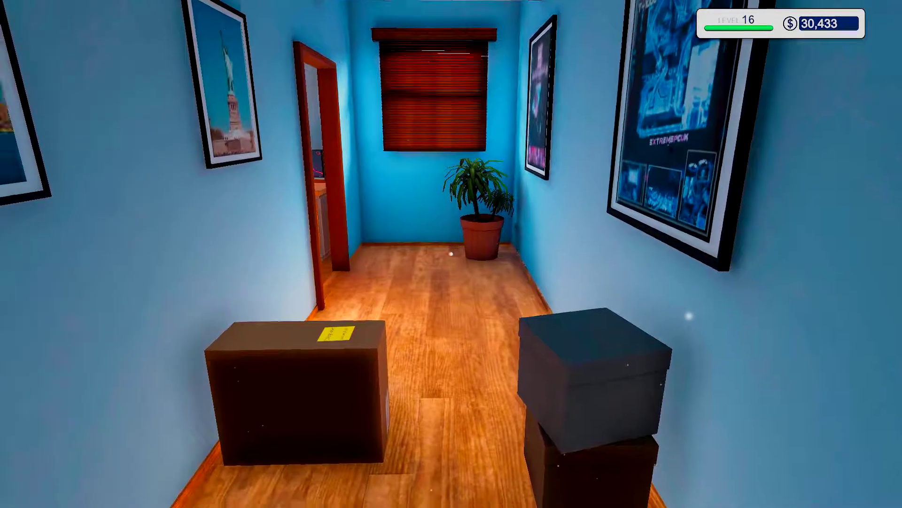
Step: Collect the delivered parts and dismiss the delivery manifest
{"action": "left_click_drag", "start_coordinate": [452, 254], "coordinate": [451, 253]}
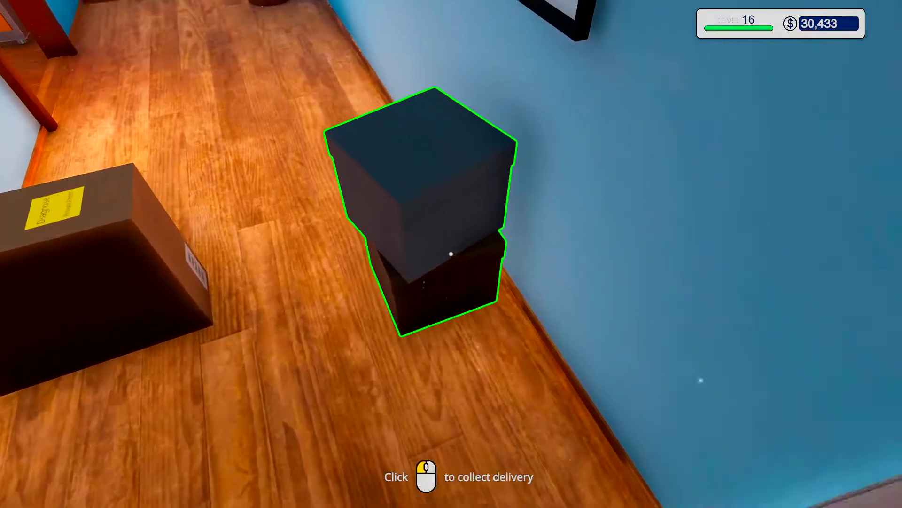
{"action": "left_click", "coordinate": [452, 254]}
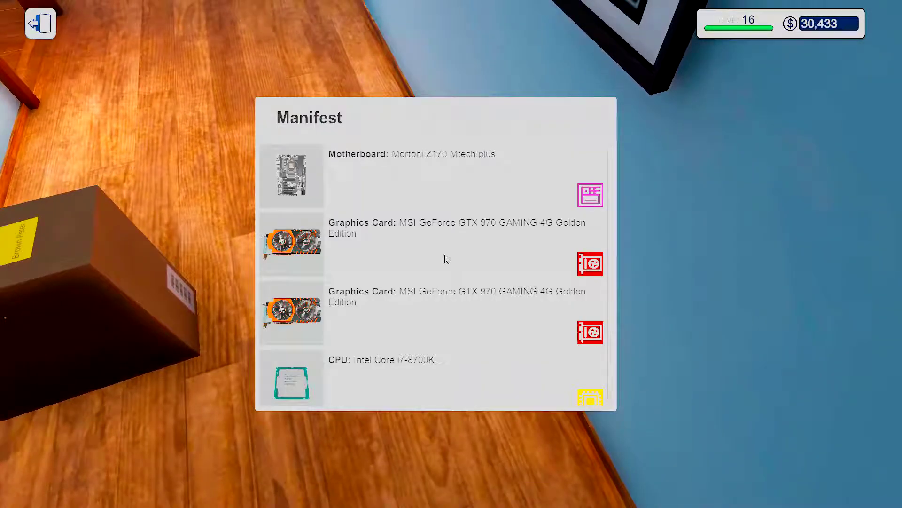
{"action": "key", "text": "Escape"}
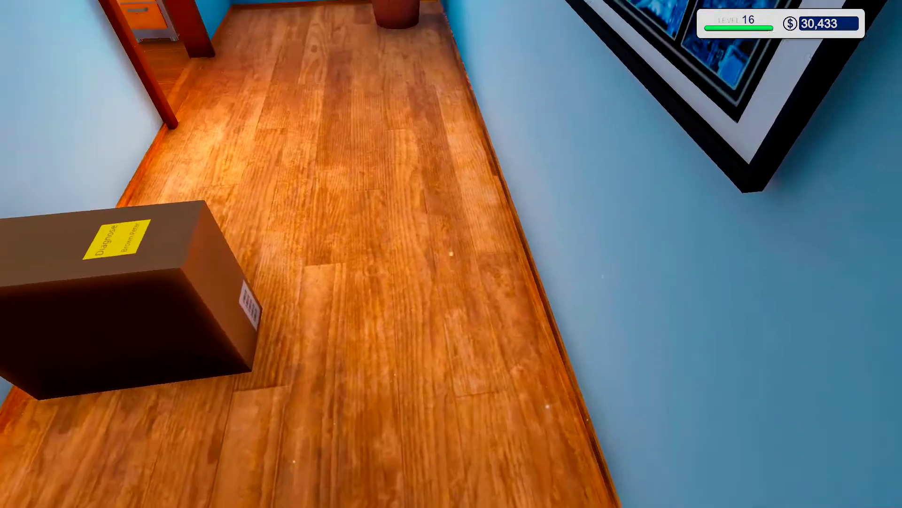
Step: Walk to the office desk, open the customer's PC and remove its Radeon RX 470
{"action": "key", "text": "w"}
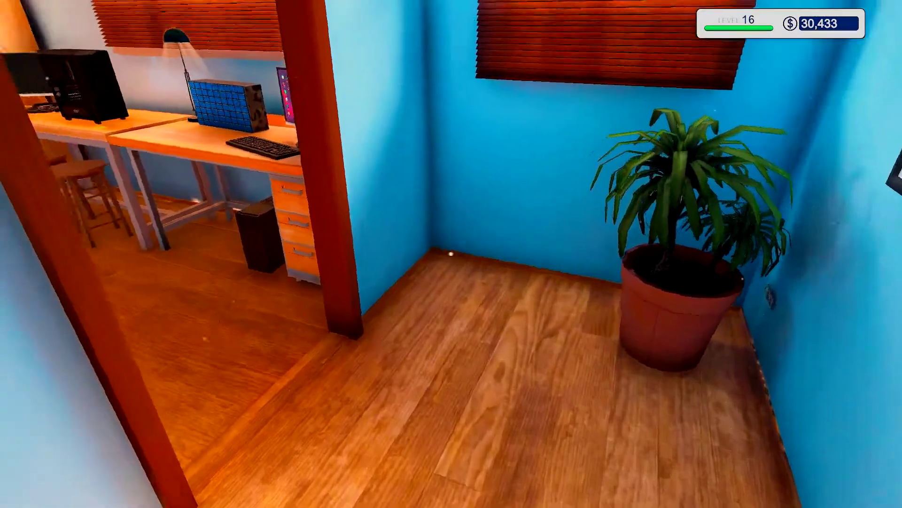
{"action": "key", "text": "w"}
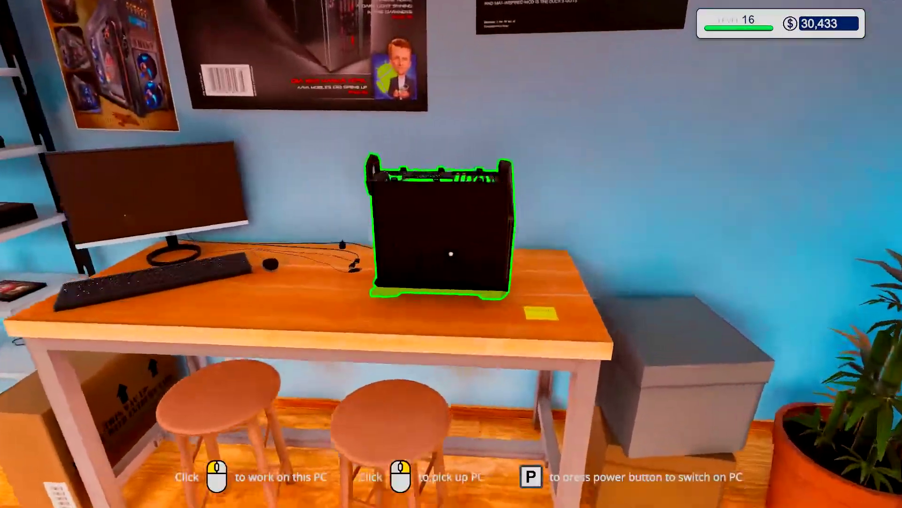
{"action": "left_click", "coordinate": [452, 254]}
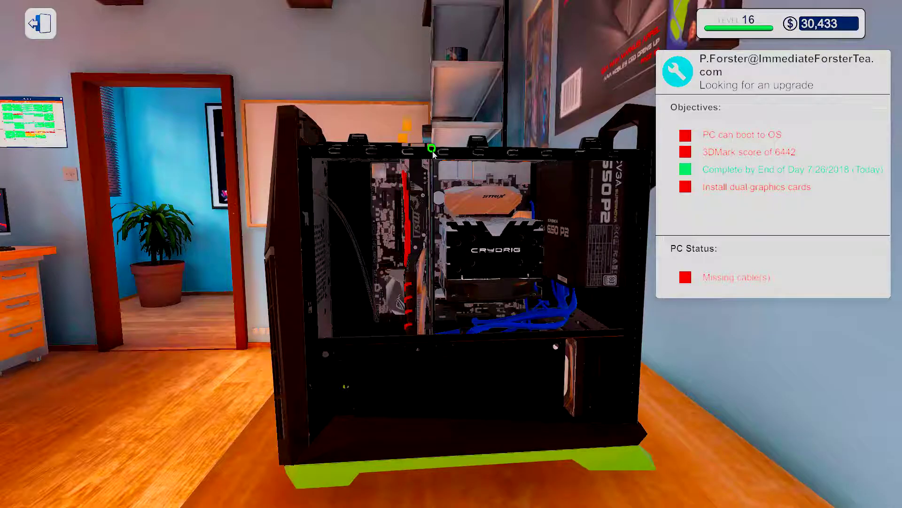
{"action": "left_click", "coordinate": [432, 151]}
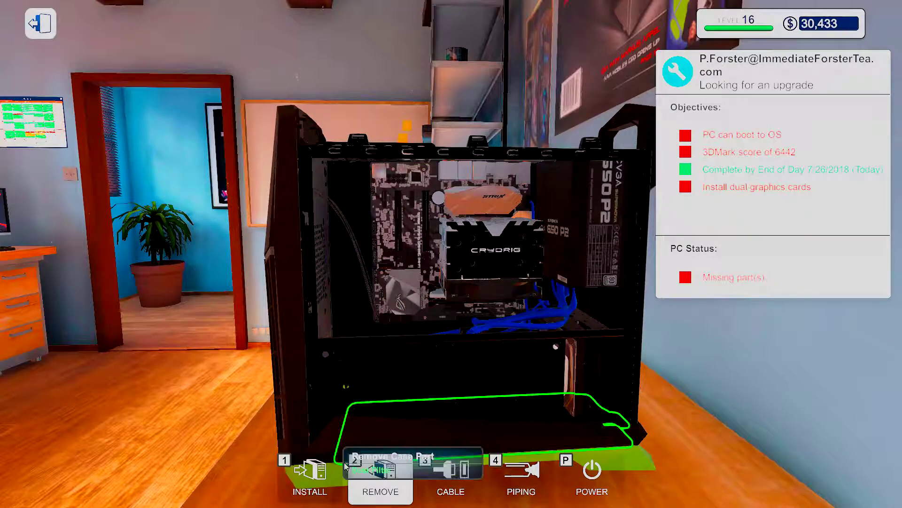
Step: Choose the MSI GeForce GTX 970 GAMING 4G Golden Edition from the Graphics Cards inventory
{"action": "left_click", "coordinate": [310, 472]}
{"action": "left_click", "coordinate": [212, 292]}
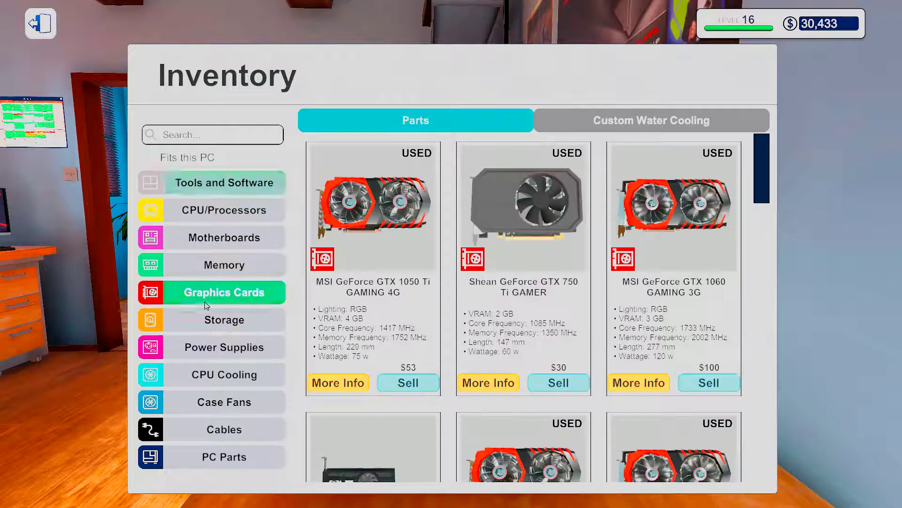
{"action": "left_click_drag", "start_coordinate": [758, 175], "coordinate": [754, 419]}
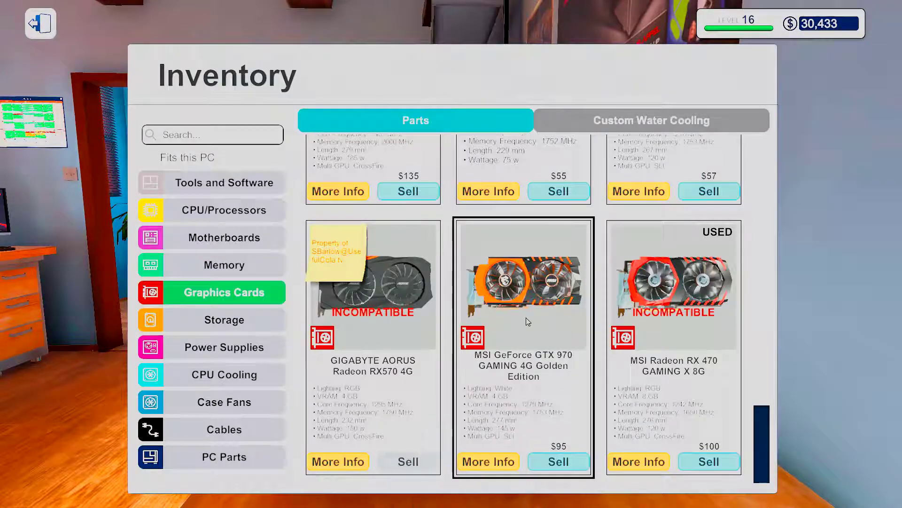
{"action": "left_click", "coordinate": [527, 305]}
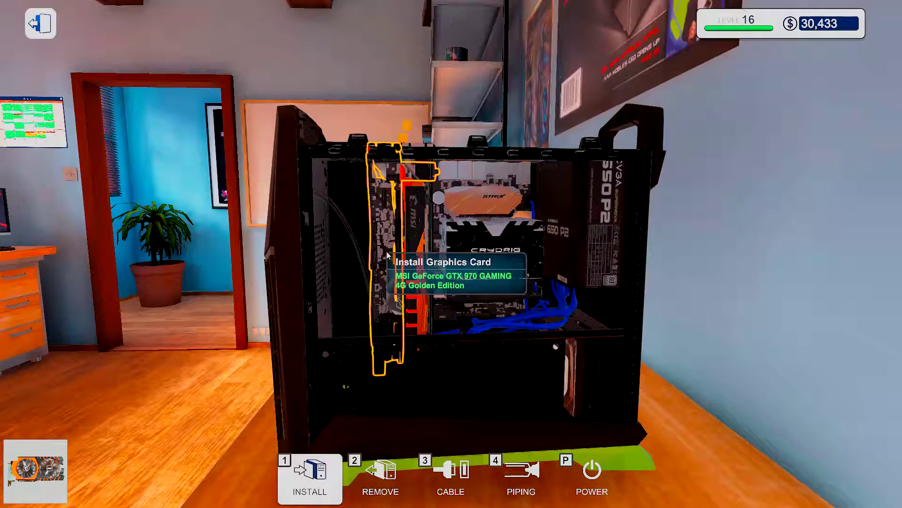
{"action": "mouse_move", "coordinate": [387, 254]}
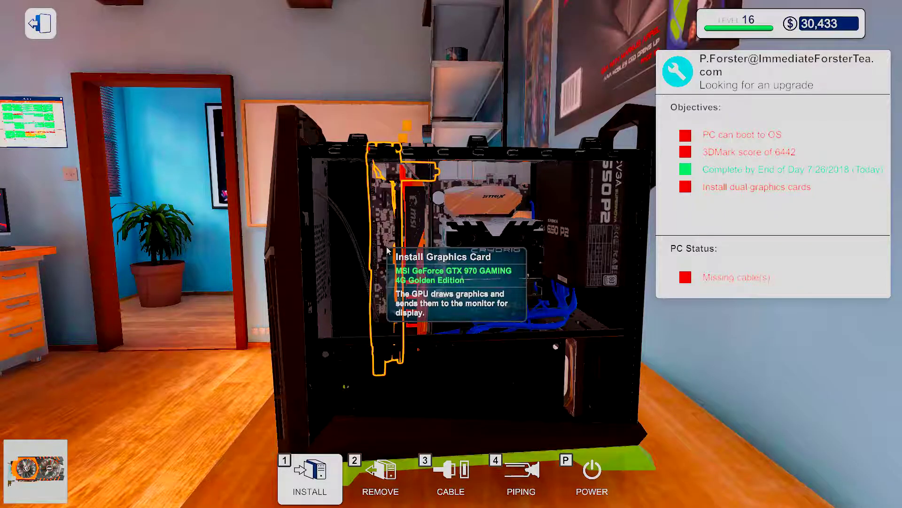
Step: Install the first GTX 970 Golden Edition in the outlined slot
{"action": "key", "text": "d"}
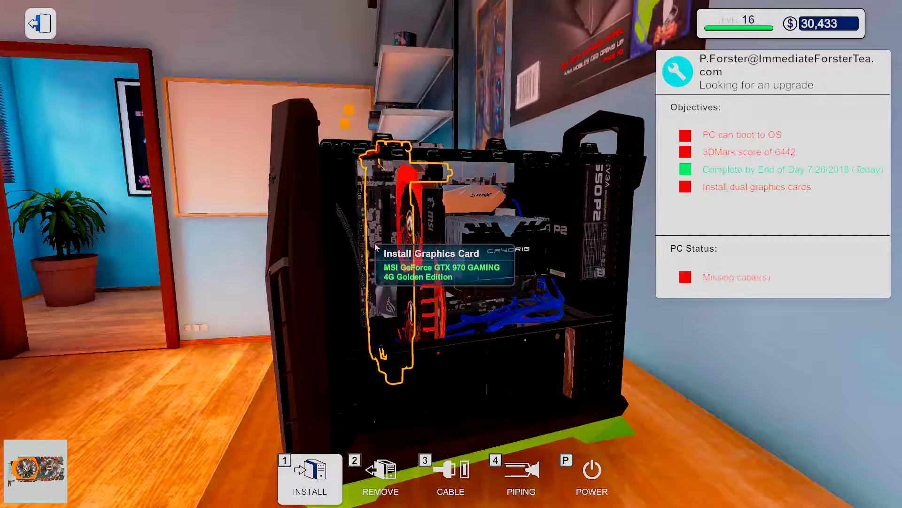
{"action": "key", "text": "d"}
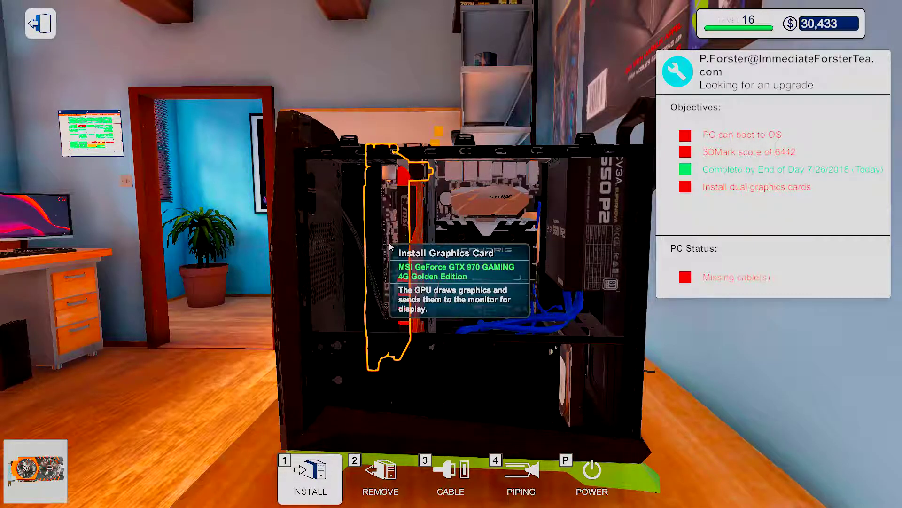
{"action": "left_click", "coordinate": [390, 243]}
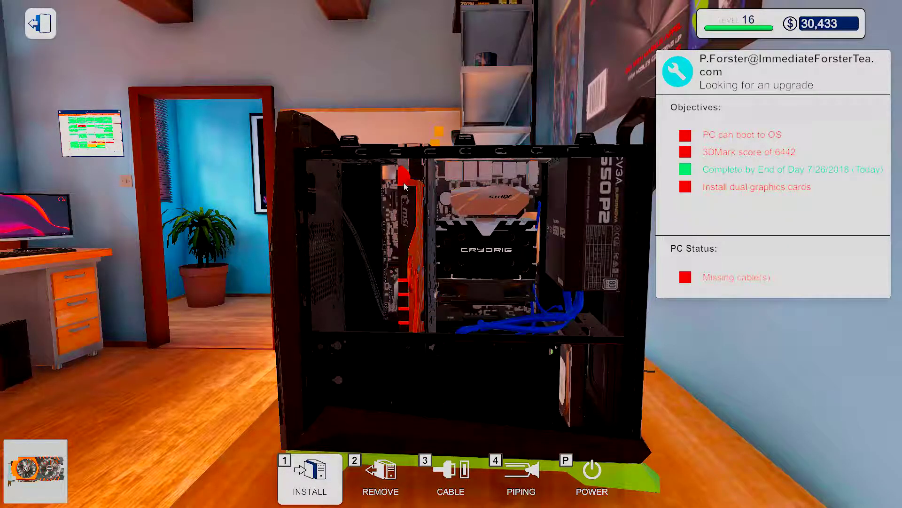
Step: Remove two PCI slot covers and install a second GTX 970 Golden Edition beside the first
{"action": "key", "text": "a"}
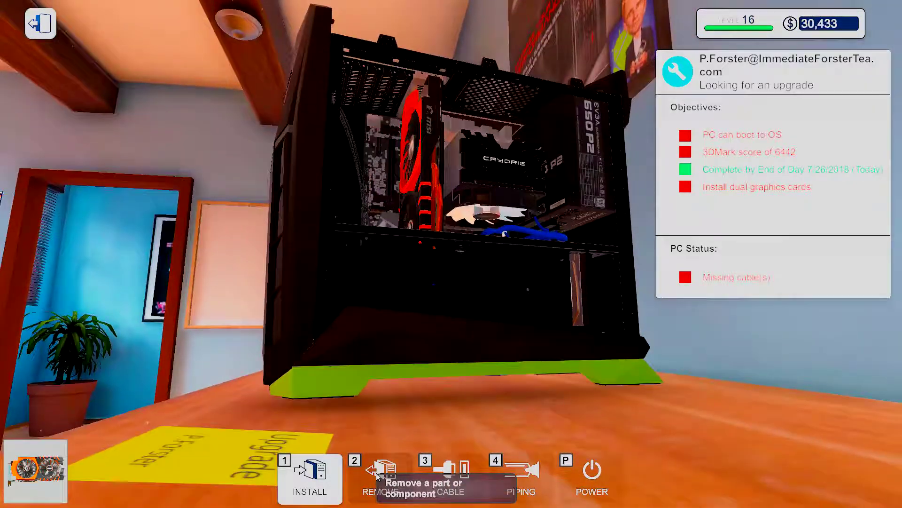
{"action": "left_click", "coordinate": [380, 476]}
{"action": "left_click", "coordinate": [386, 96]}
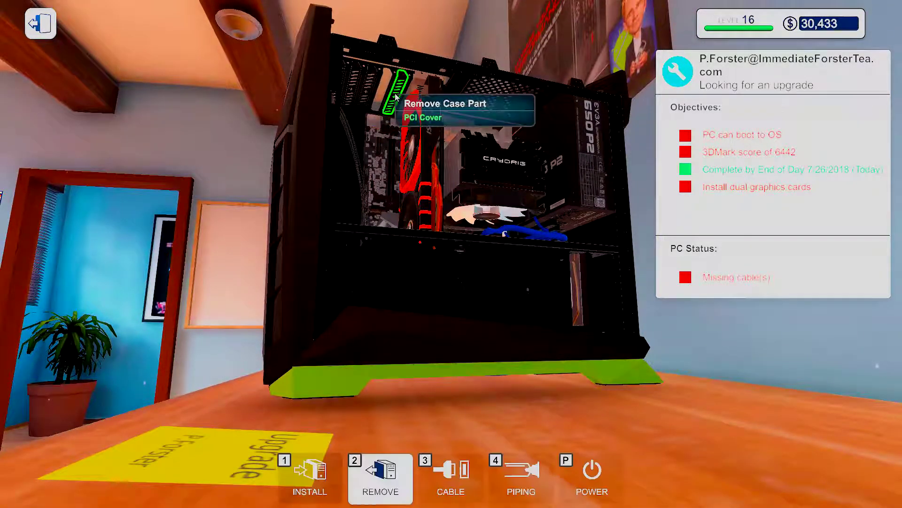
{"action": "left_click", "coordinate": [394, 96]}
{"action": "key", "text": "1"}
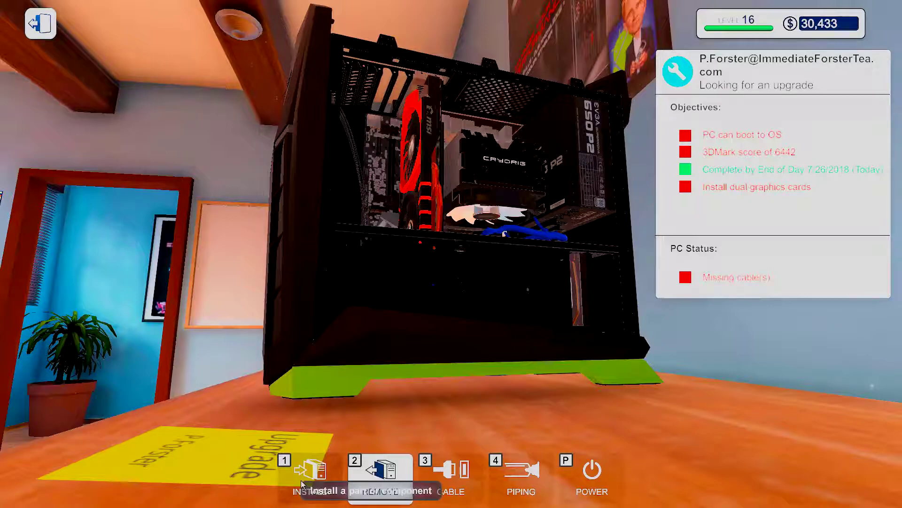
{"action": "left_click", "coordinate": [310, 476]}
{"action": "left_click", "coordinate": [524, 296]}
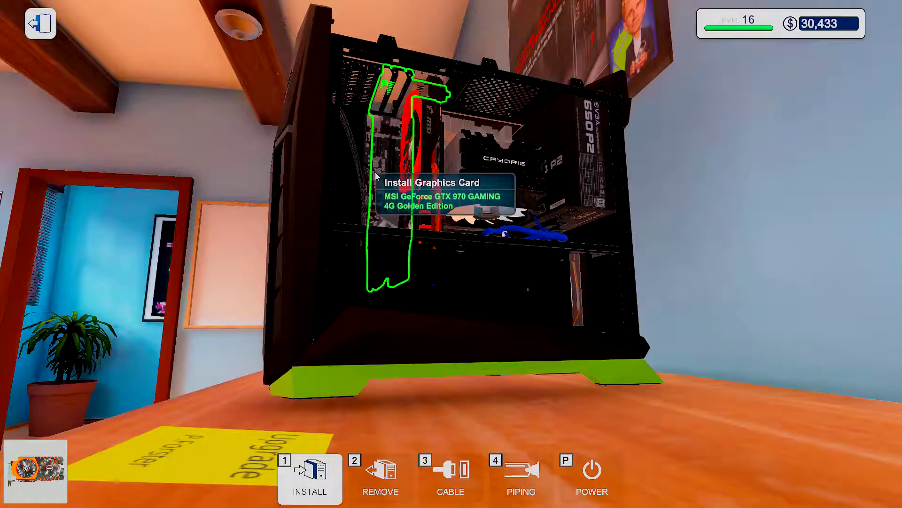
{"action": "left_click", "coordinate": [376, 174]}
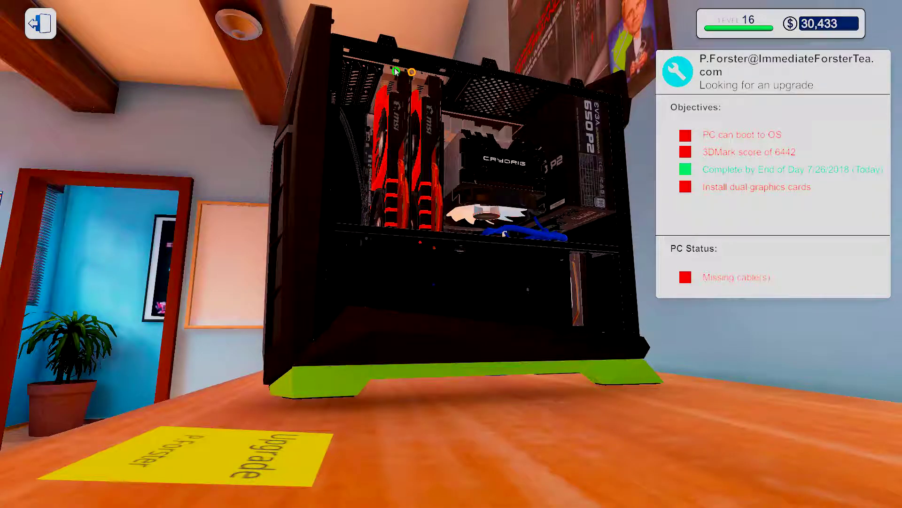
{"action": "key", "text": "2"}
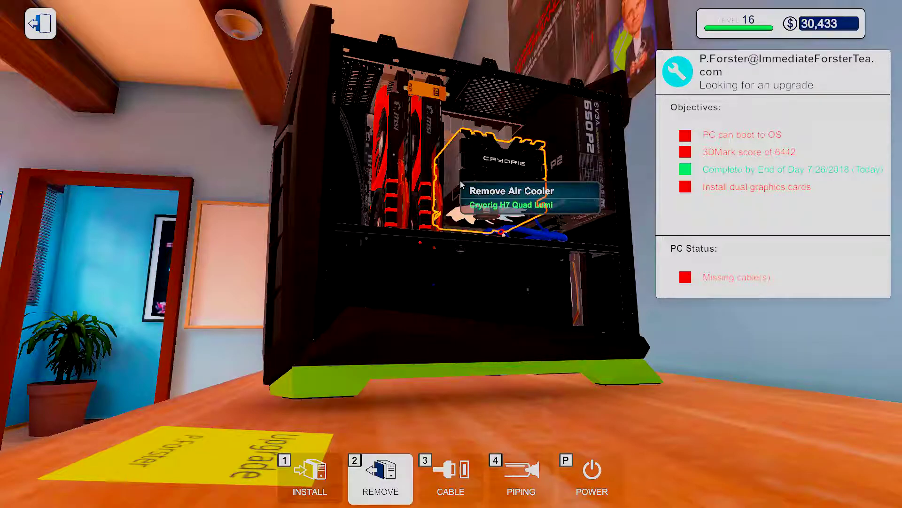
Step: Attach power cables to both GTX 970 graphics cards
{"action": "left_click_drag", "start_coordinate": [461, 183], "coordinate": [522, 353]}
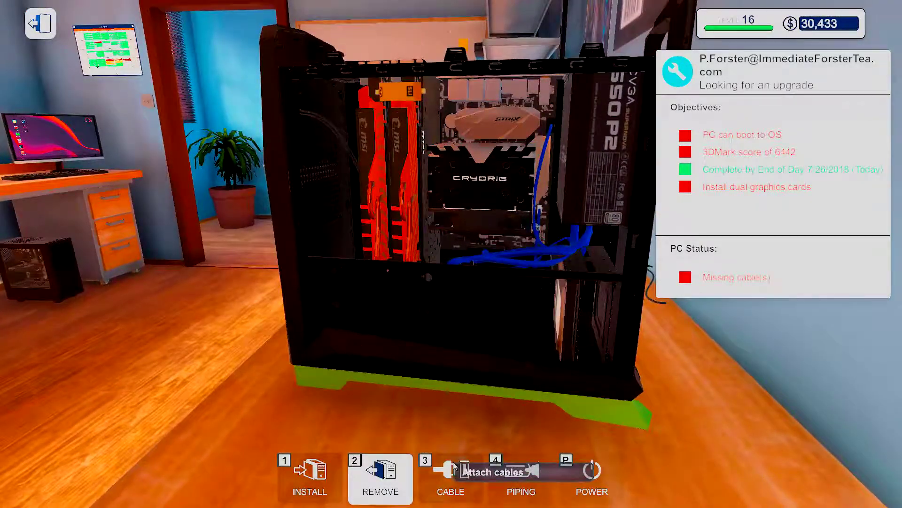
{"action": "left_click", "coordinate": [454, 466]}
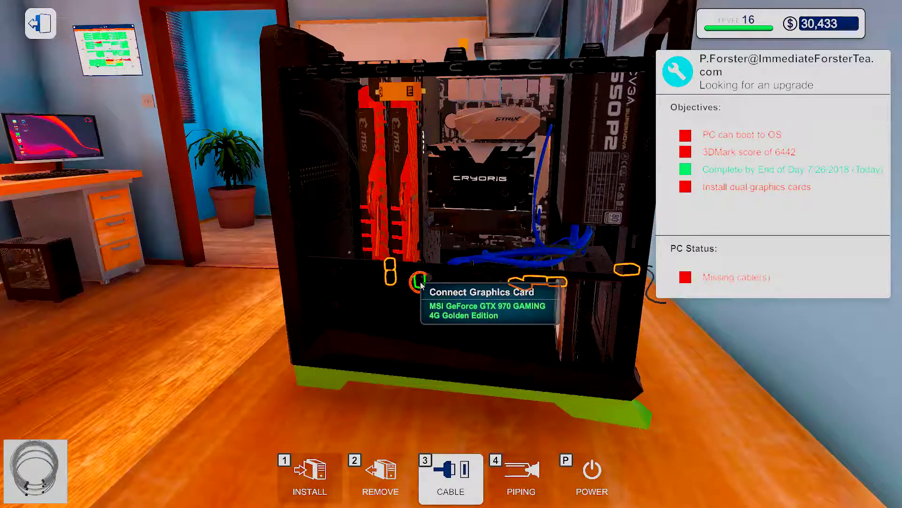
{"action": "left_click", "coordinate": [420, 279]}
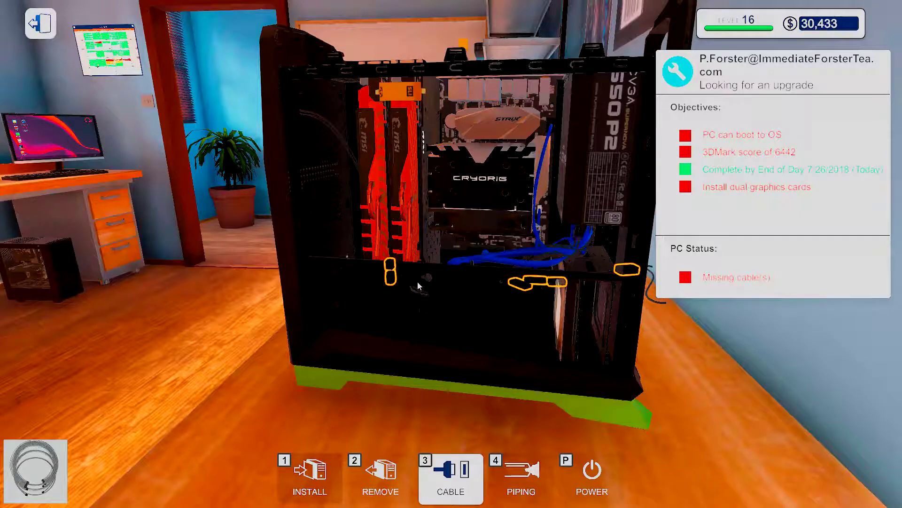
{"action": "left_click", "coordinate": [387, 270]}
{"action": "left_click_drag", "start_coordinate": [369, 291], "coordinate": [266, 345]}
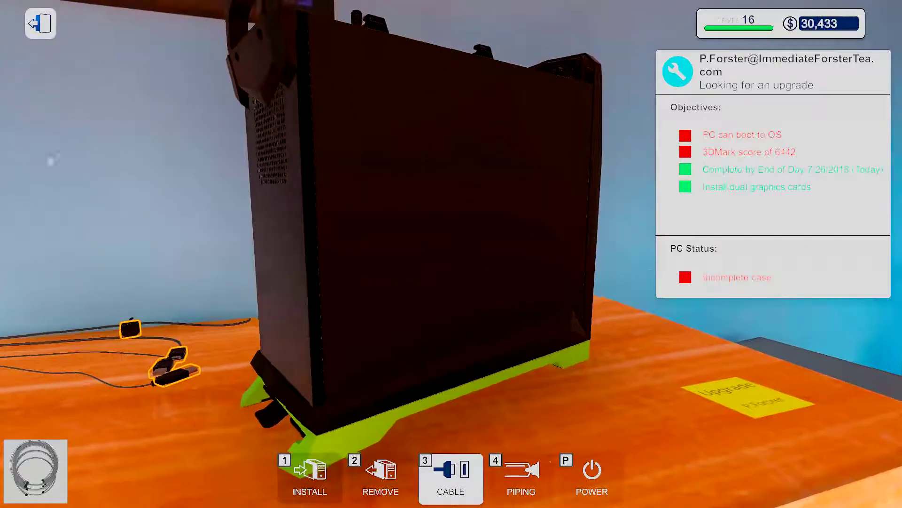
Step: Connect the rear motherboard, graphics output and PSU power cables, then leave the workbench
{"action": "left_click_drag", "start_coordinate": [265, 345], "coordinate": [244, 369]}
{"action": "left_click", "coordinate": [187, 378]}
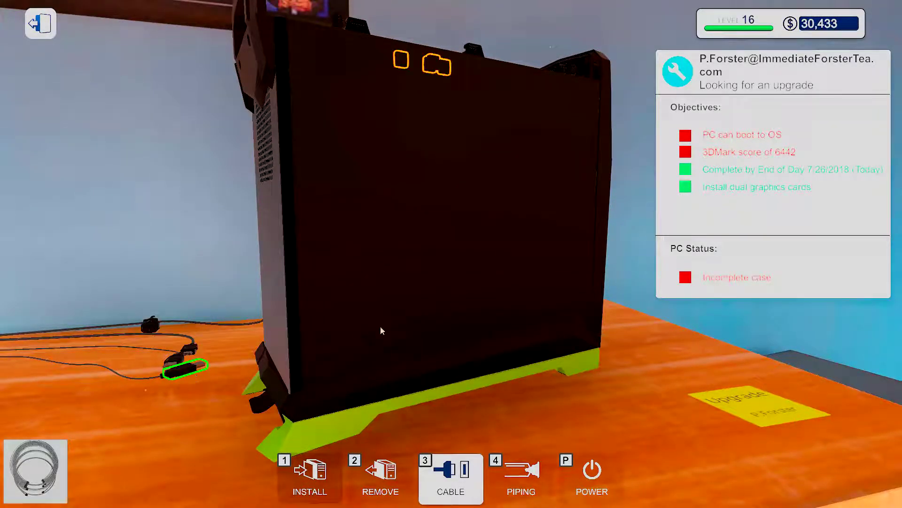
{"action": "left_click_drag", "start_coordinate": [381, 331], "coordinate": [382, 107]}
{"action": "left_click", "coordinate": [351, 98]}
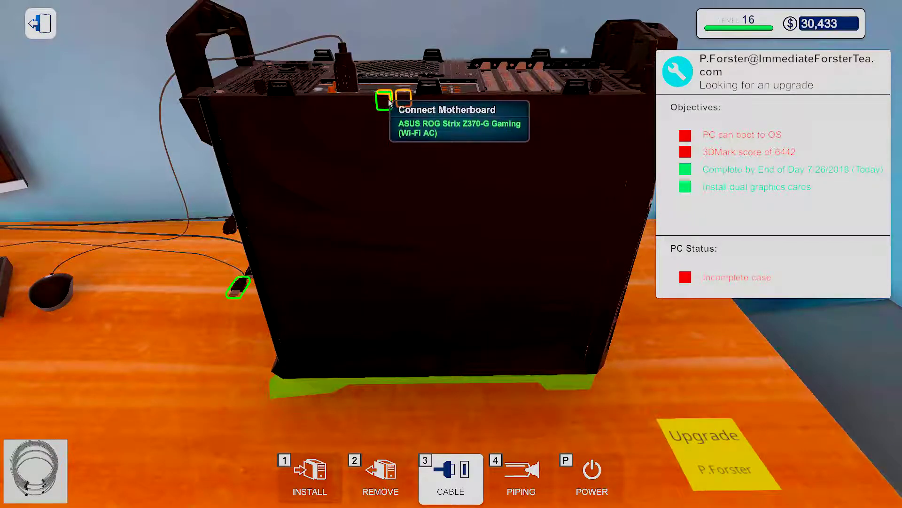
{"action": "left_click", "coordinate": [386, 100]}
{"action": "left_click", "coordinate": [251, 273]}
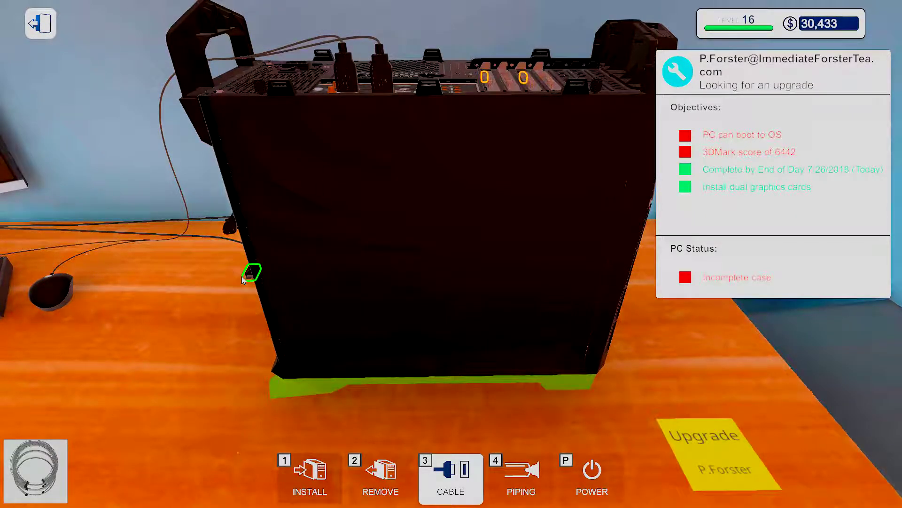
{"action": "left_click", "coordinate": [485, 79]}
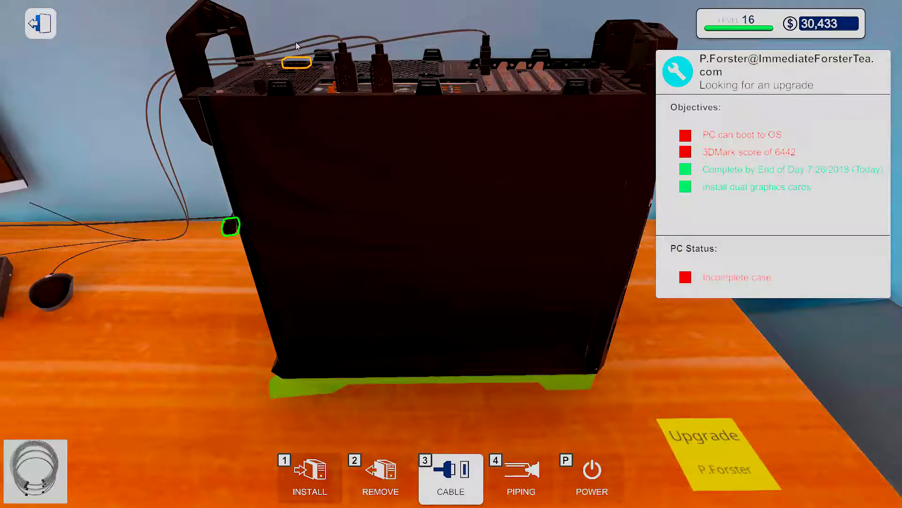
{"action": "left_click", "coordinate": [296, 62]}
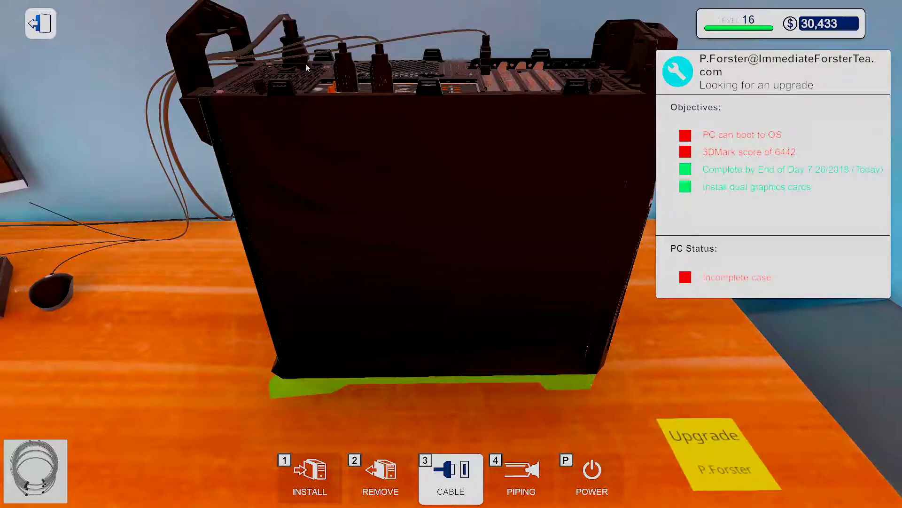
{"action": "key", "text": "Escape"}
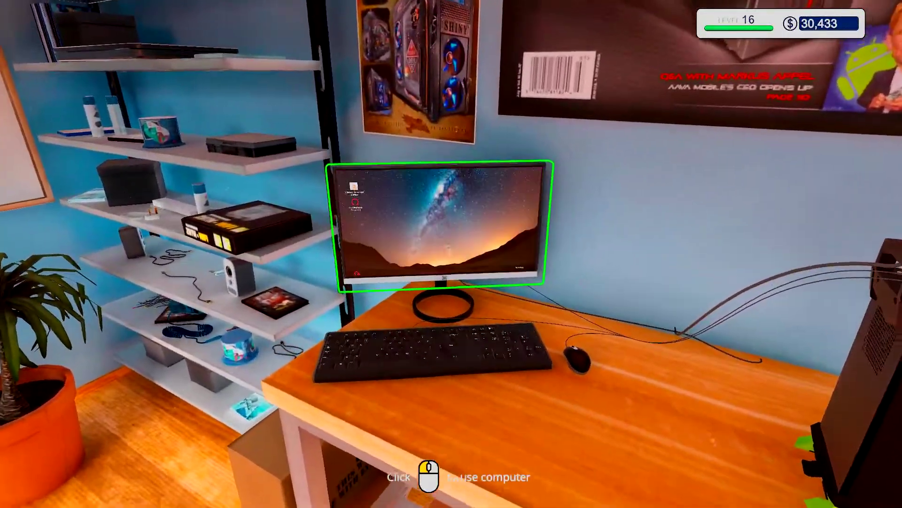
Step: Launch 3DMark Advanced Edition on the PC, start a benchmark run, then step away
{"action": "left_click", "coordinate": [452, 254]}
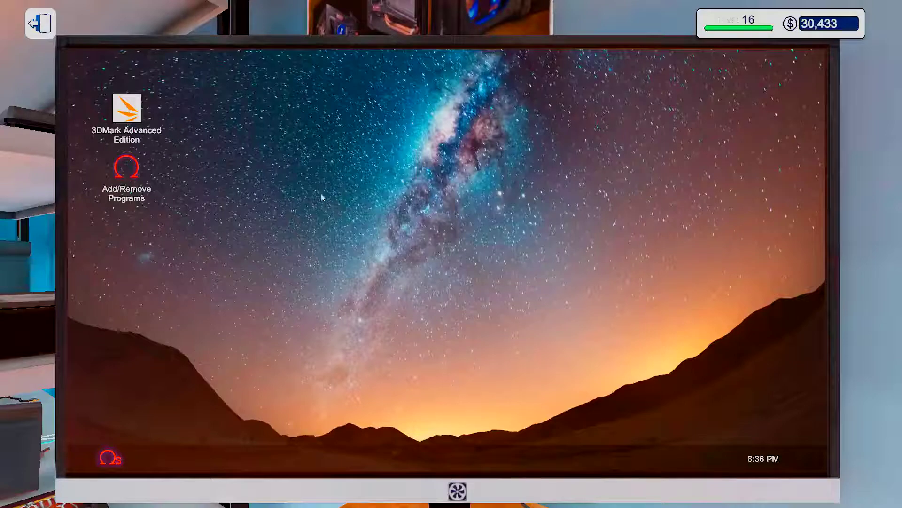
{"action": "double_click", "coordinate": [134, 115]}
{"action": "left_click", "coordinate": [466, 207]}
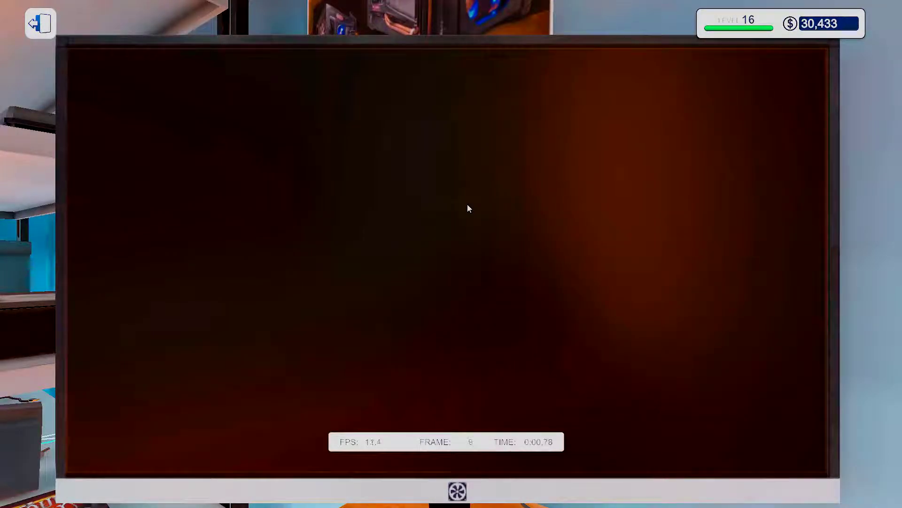
{"action": "key", "text": "Escape"}
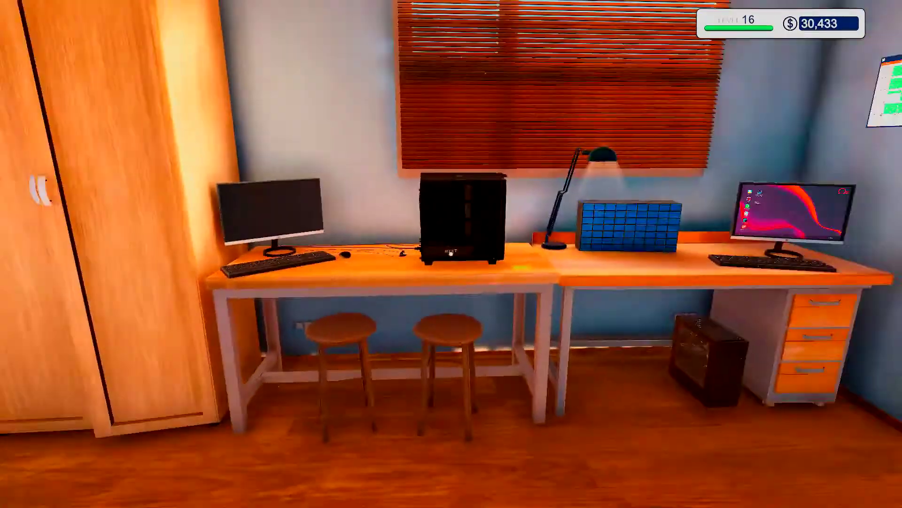
Step: Place a motherboard from the Motherboards inventory into the NZXT case and fasten its screws
{"action": "left_click", "coordinate": [451, 254]}
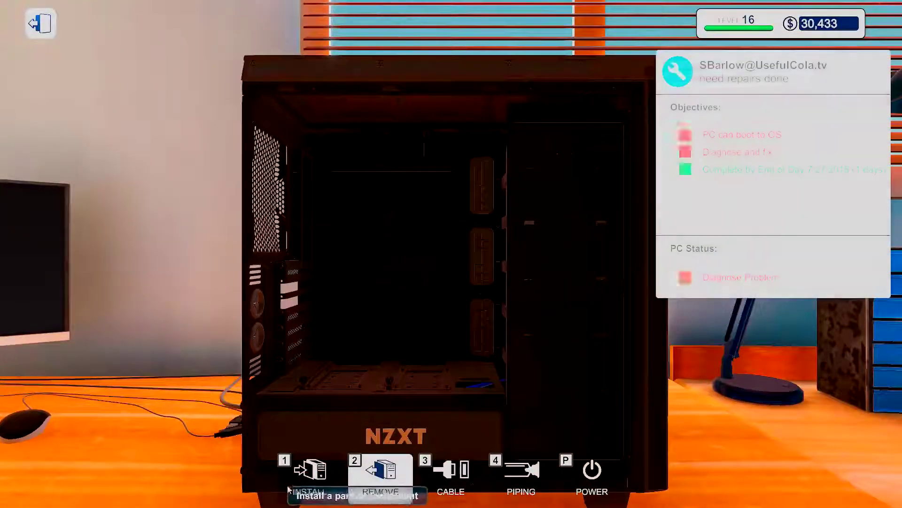
{"action": "left_click", "coordinate": [309, 473]}
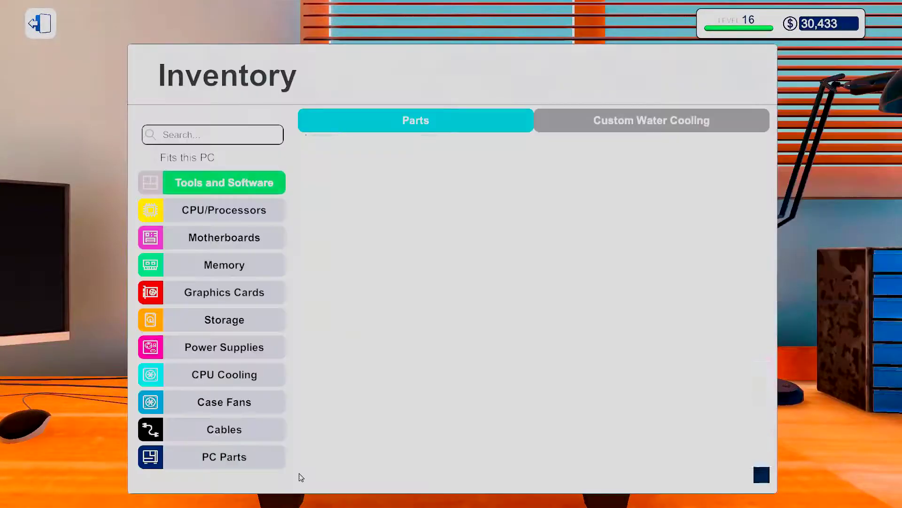
{"action": "left_click", "coordinate": [213, 237]}
{"action": "left_click", "coordinate": [373, 304]}
{"action": "left_click", "coordinate": [378, 222]}
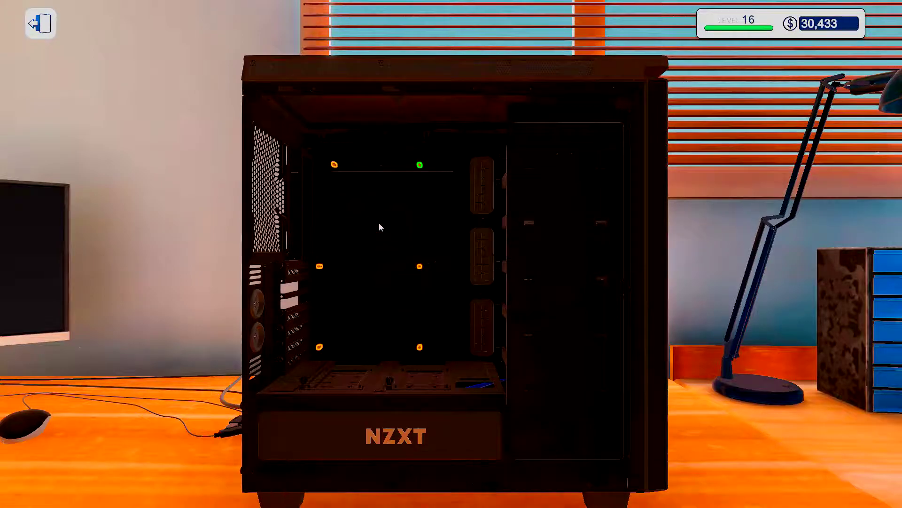
{"action": "left_click", "coordinate": [347, 178]}
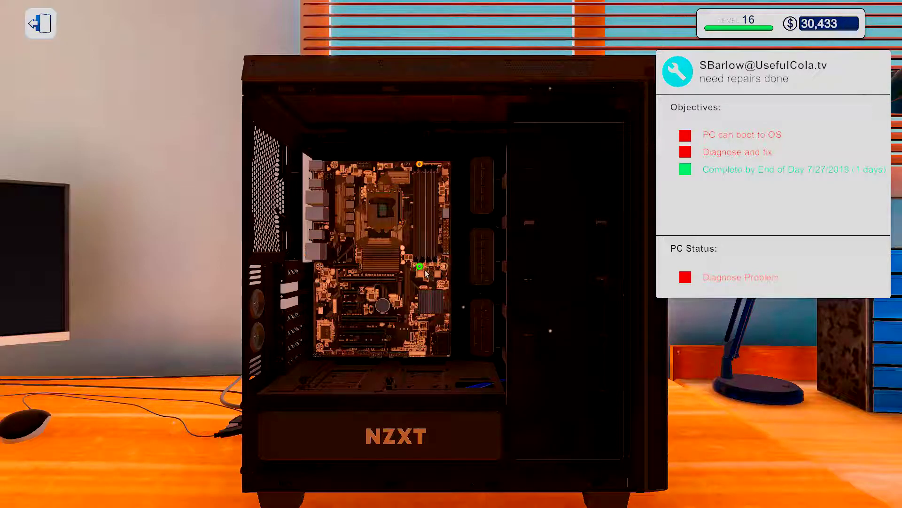
{"action": "key", "text": "2"}
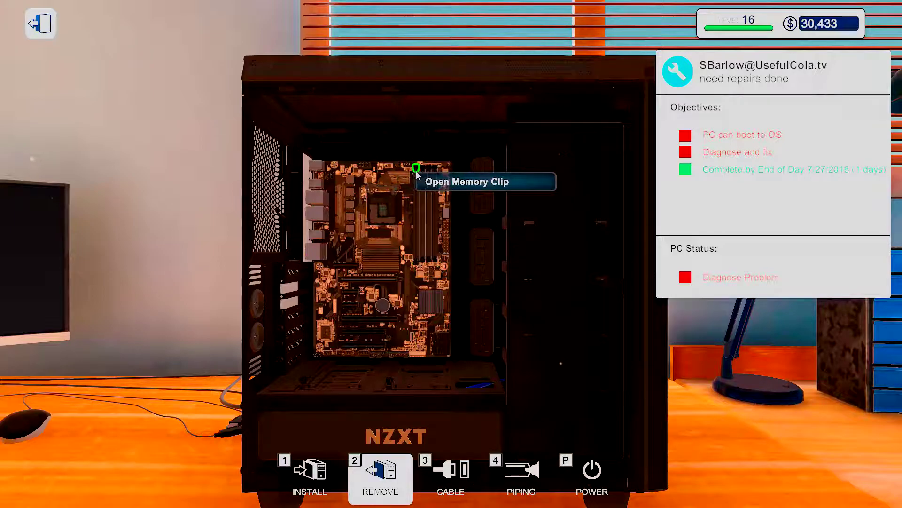
Step: Install the Intel Core i5-7600K into the motherboard's CPU socket
{"action": "left_click", "coordinate": [308, 474]}
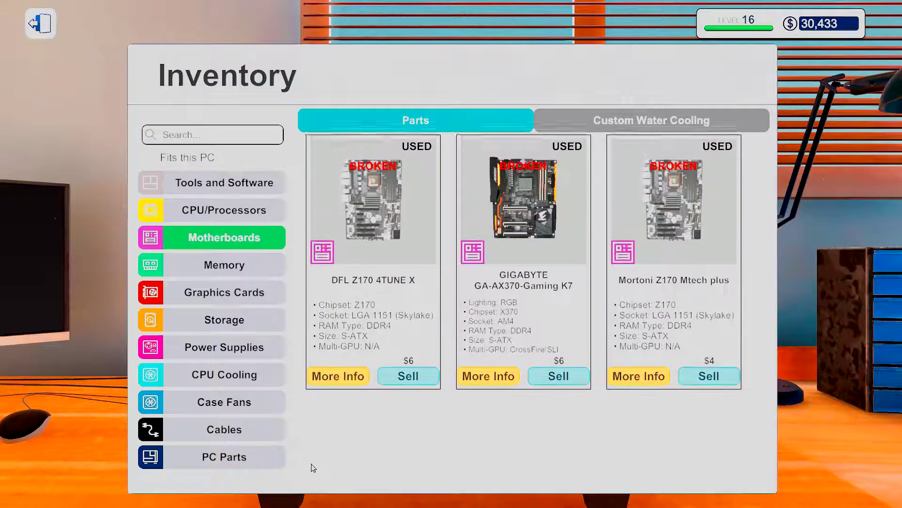
{"action": "left_click", "coordinate": [224, 210]}
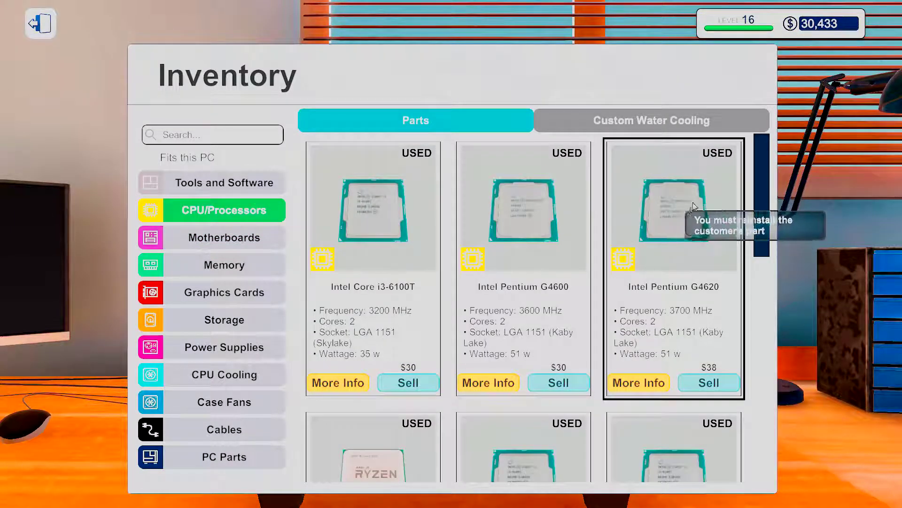
{"action": "scroll", "coordinate": [692, 247], "scroll_direction": "down", "scroll_amount": 5}
{"action": "scroll", "coordinate": [705, 352], "scroll_direction": "down", "scroll_amount": 5}
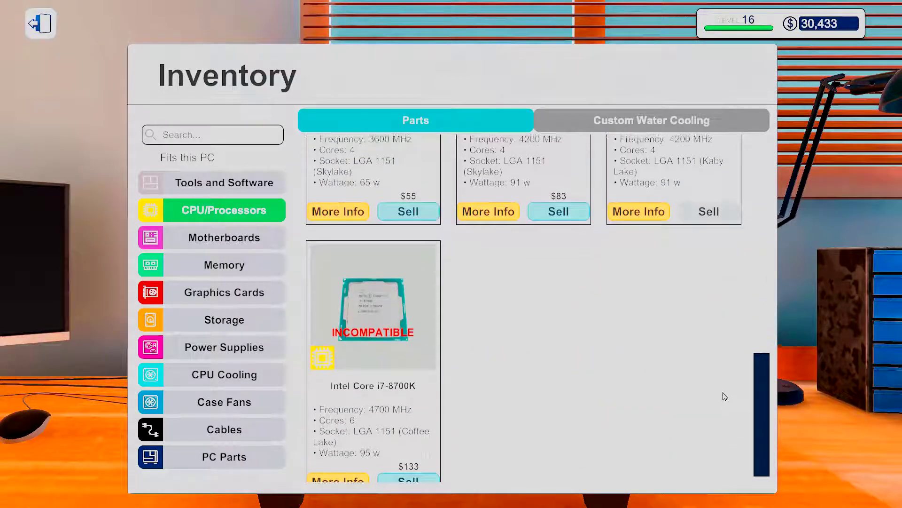
{"action": "scroll", "coordinate": [724, 381], "scroll_direction": "up", "scroll_amount": 2}
{"action": "scroll", "coordinate": [726, 353], "scroll_direction": "up", "scroll_amount": 3}
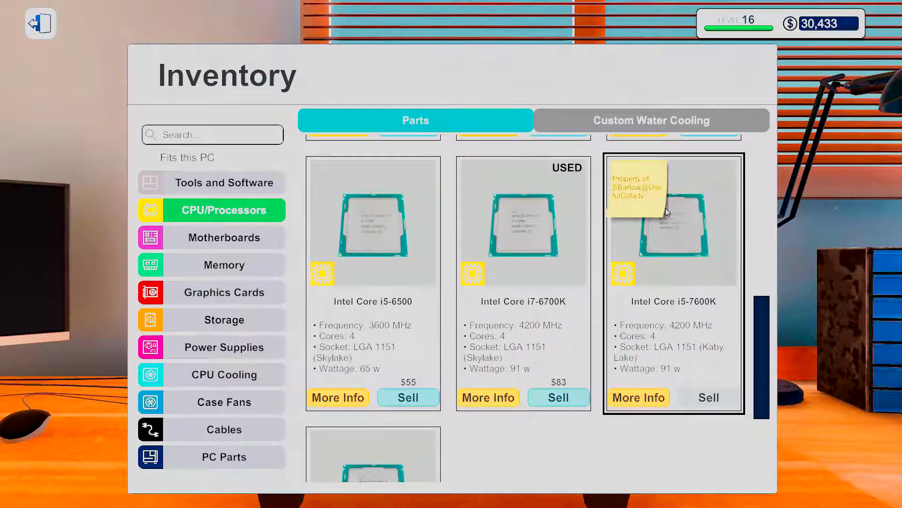
{"action": "left_click", "coordinate": [666, 208]}
{"action": "left_click", "coordinate": [385, 212]}
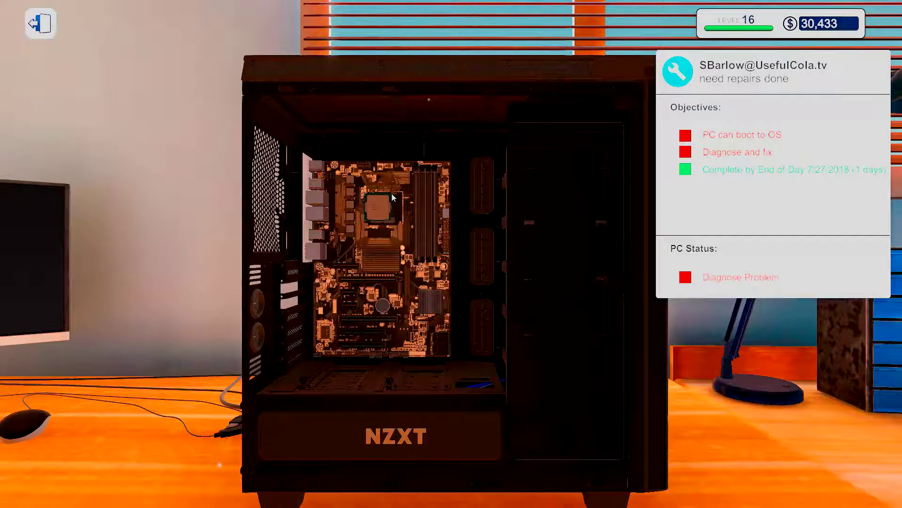
{"action": "key", "text": "2"}
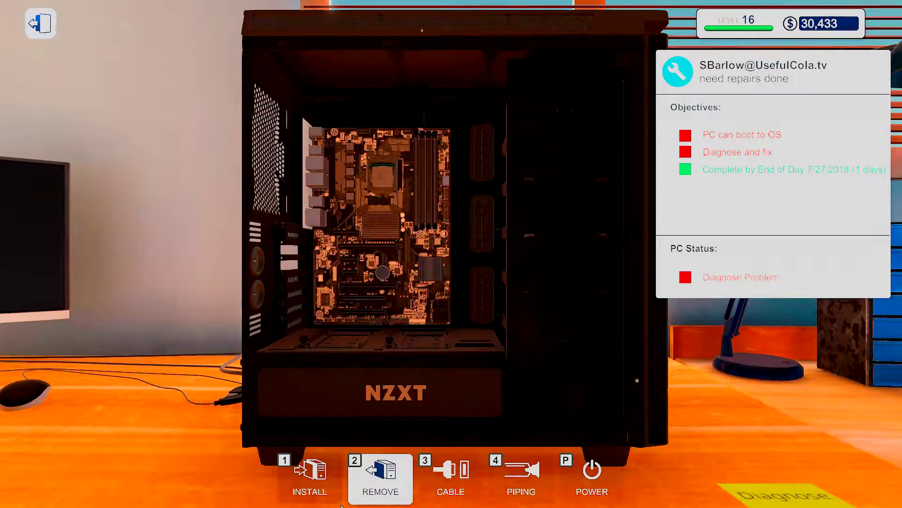
Step: Seat the Shean TITAN 4 GB RAM stick in a memory slot
{"action": "left_click", "coordinate": [309, 476]}
{"action": "left_click", "coordinate": [222, 267]}
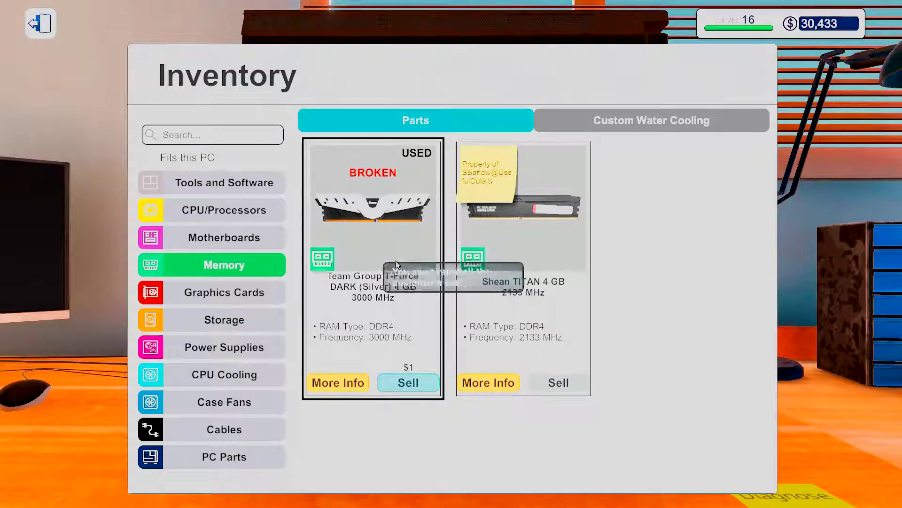
{"action": "left_click", "coordinate": [519, 205]}
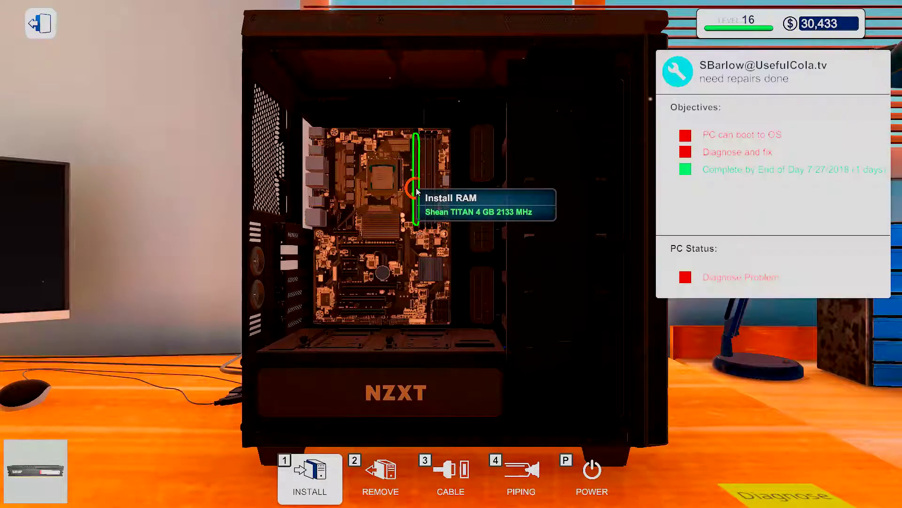
{"action": "left_click", "coordinate": [418, 180]}
{"action": "key", "text": "2"}
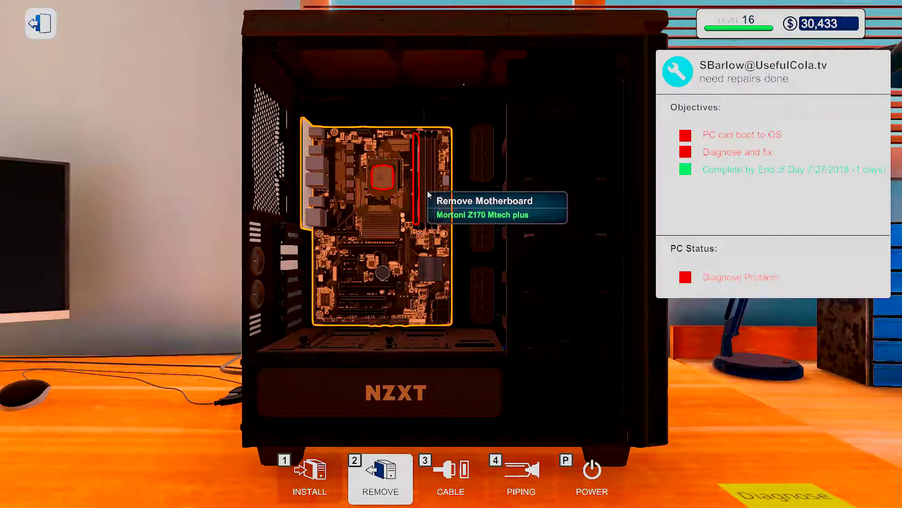
{"action": "mouse_move", "coordinate": [310, 474]}
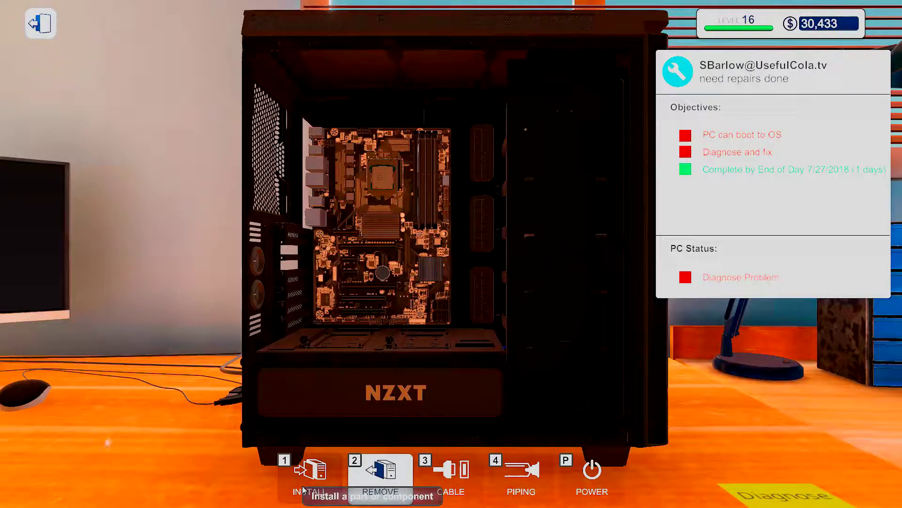
{"action": "key", "text": "i"}
Step: Apply thermal paste from Tools and Software to the CPU
{"action": "left_click", "coordinate": [224, 183]}
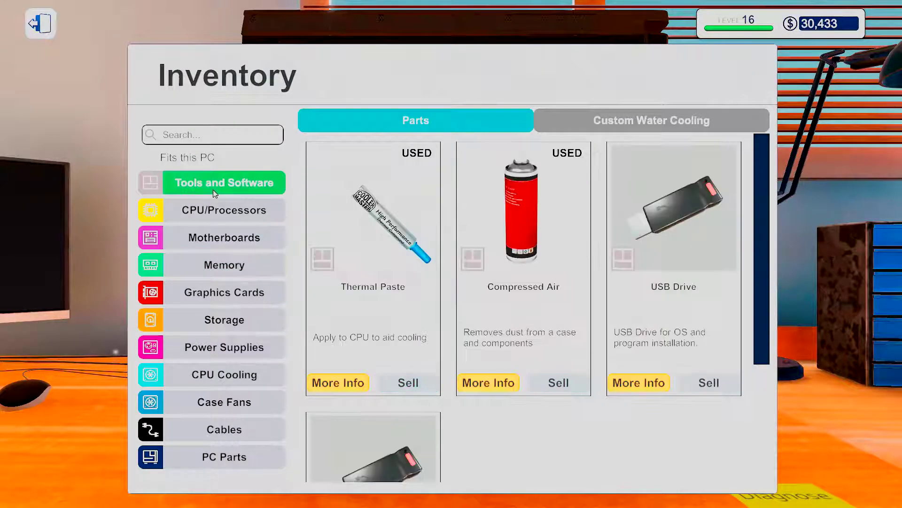
{"action": "left_click", "coordinate": [337, 383]}
{"action": "left_click", "coordinate": [375, 181]}
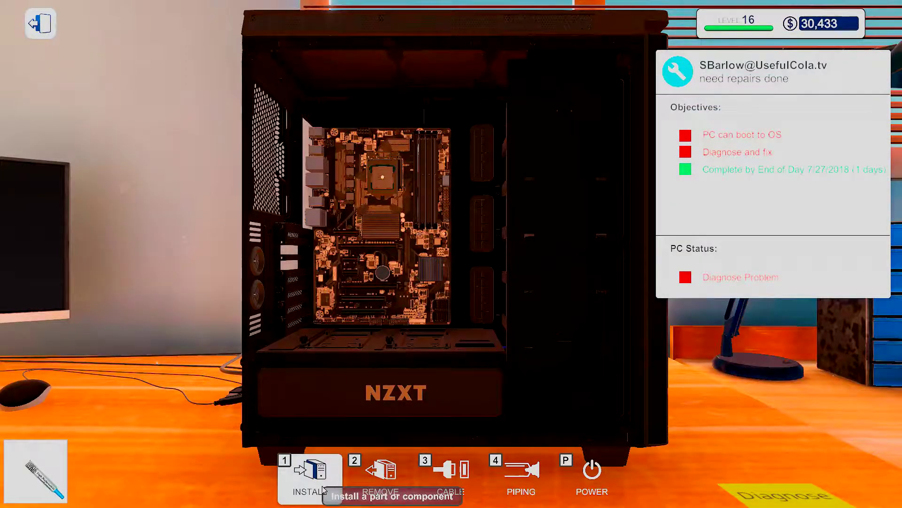
Step: Mount the ARCTIC Freezer 33 eSports ONE air cooler over the CPU
{"action": "key", "text": "i"}
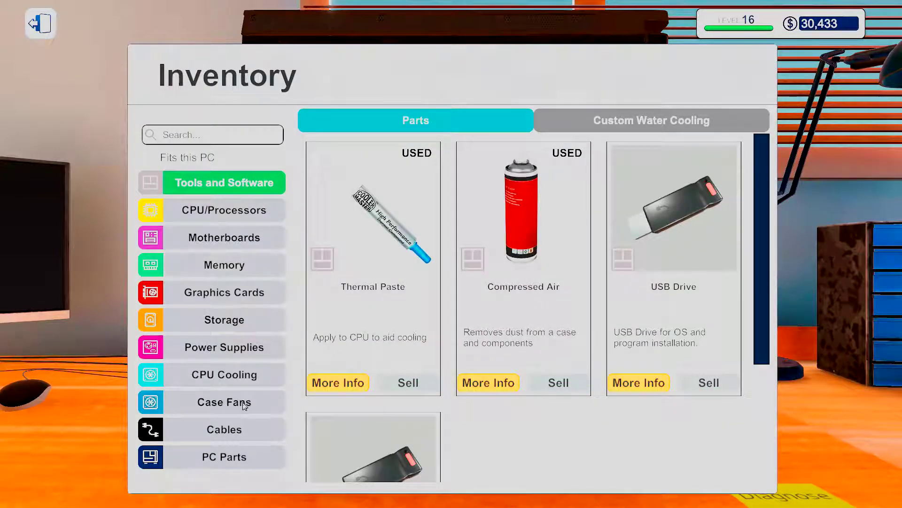
{"action": "left_click", "coordinate": [223, 380]}
{"action": "scroll", "coordinate": [446, 301], "scroll_direction": "down", "scroll_amount": 3}
{"action": "left_click", "coordinate": [373, 321]}
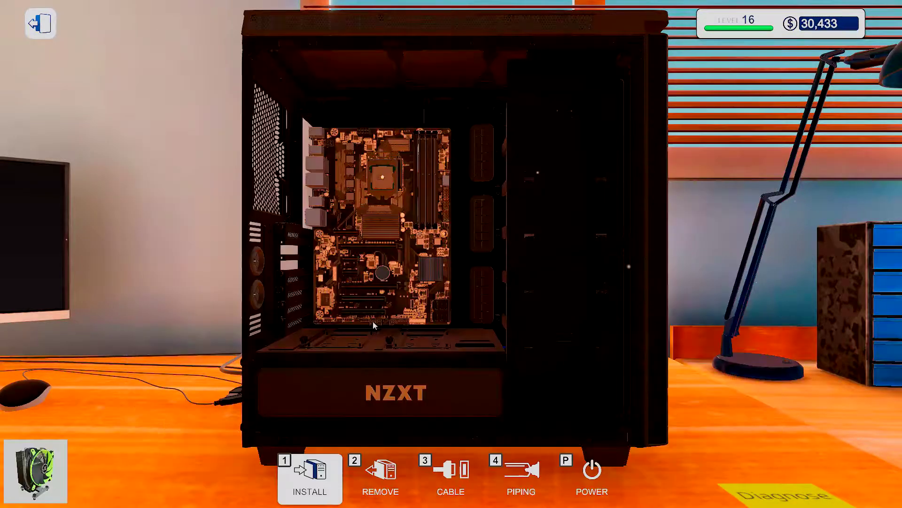
{"action": "left_click", "coordinate": [385, 176]}
{"action": "left_click", "coordinate": [395, 190]}
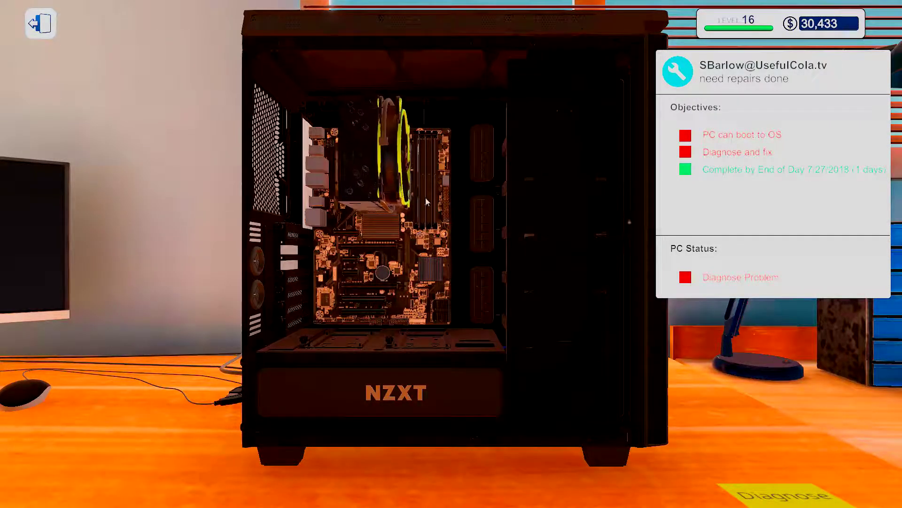
{"action": "key", "text": "2"}
Step: Cable the air cooler, CPU and main motherboard power, fan hub, hard drive and case connectors
{"action": "key", "text": "3"}
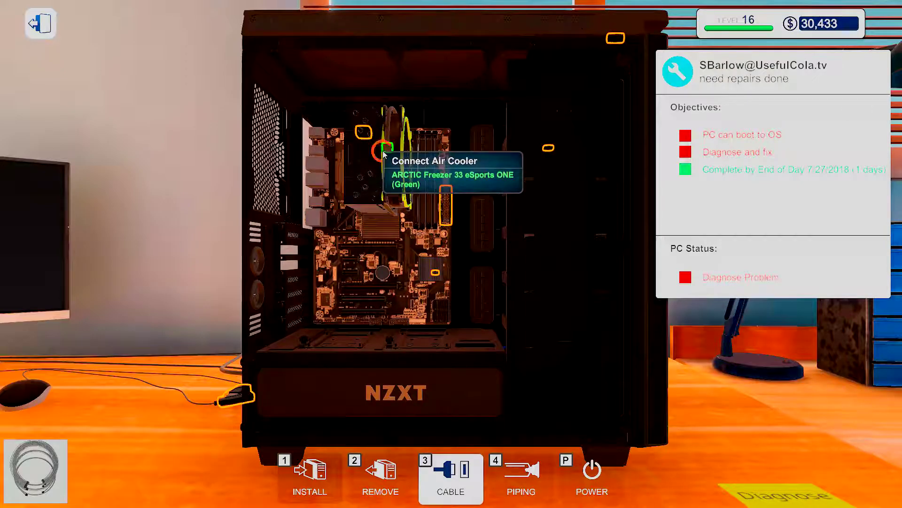
{"action": "left_click", "coordinate": [387, 149]}
{"action": "left_click", "coordinate": [363, 132]}
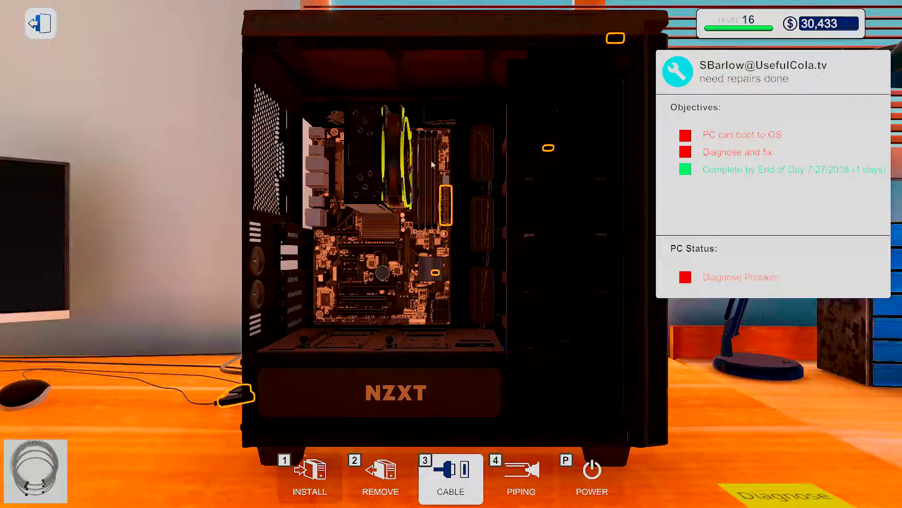
{"action": "left_click", "coordinate": [445, 205]}
{"action": "left_click", "coordinate": [437, 273]}
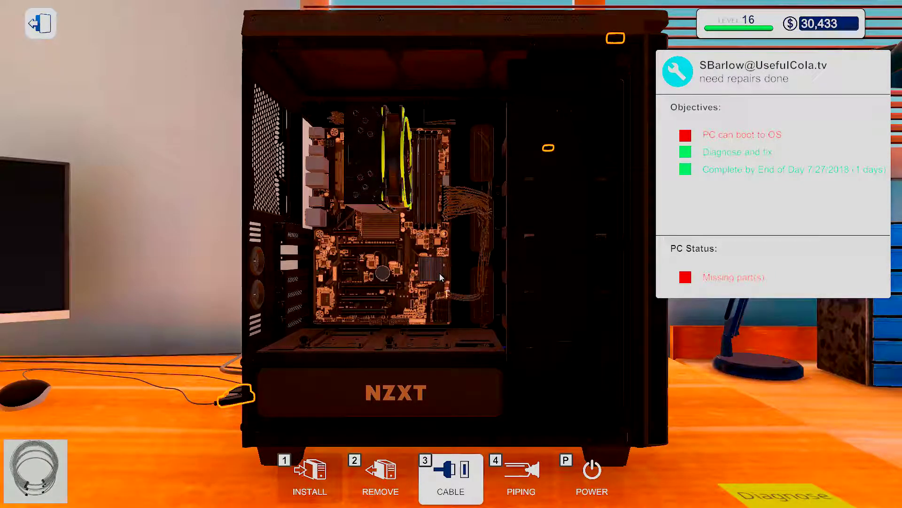
{"action": "left_click", "coordinate": [548, 149]}
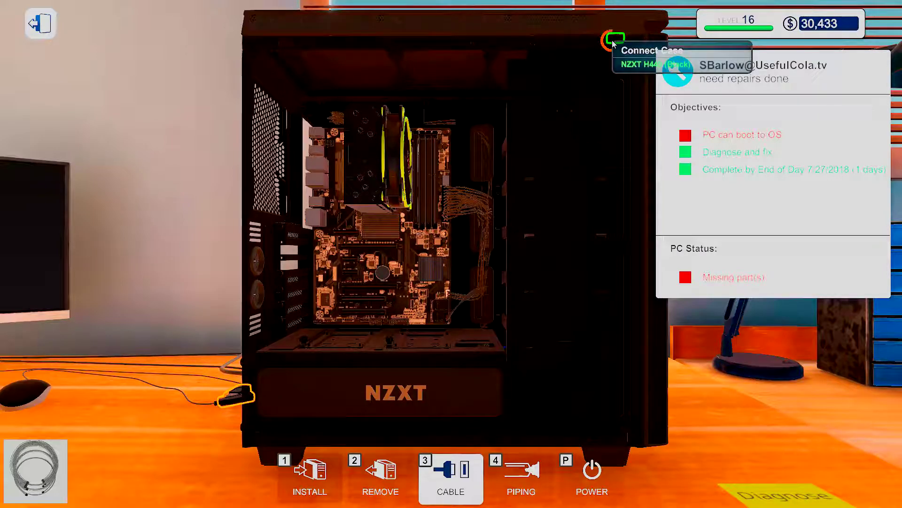
{"action": "left_click", "coordinate": [616, 40]}
{"action": "left_click_drag", "start_coordinate": [396, 344], "coordinate": [345, 494]}
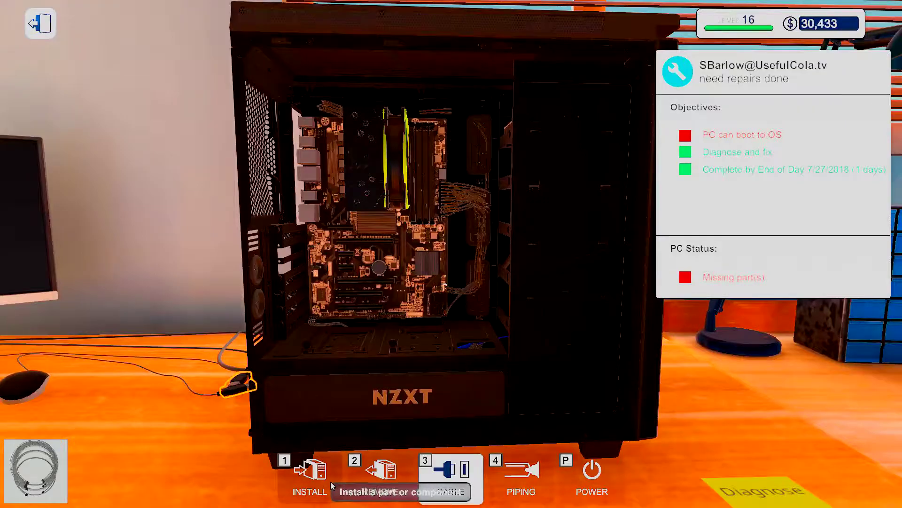
Step: Browse the inventory's Storage and Graphics Cards lists for the GIGABYTE AORUS RX570 4G
{"action": "left_click", "coordinate": [310, 477]}
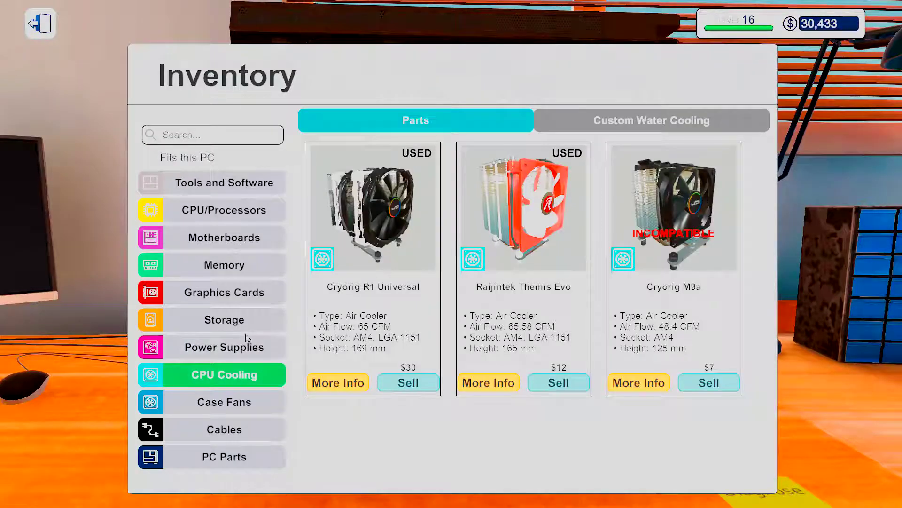
{"action": "left_click", "coordinate": [211, 318]}
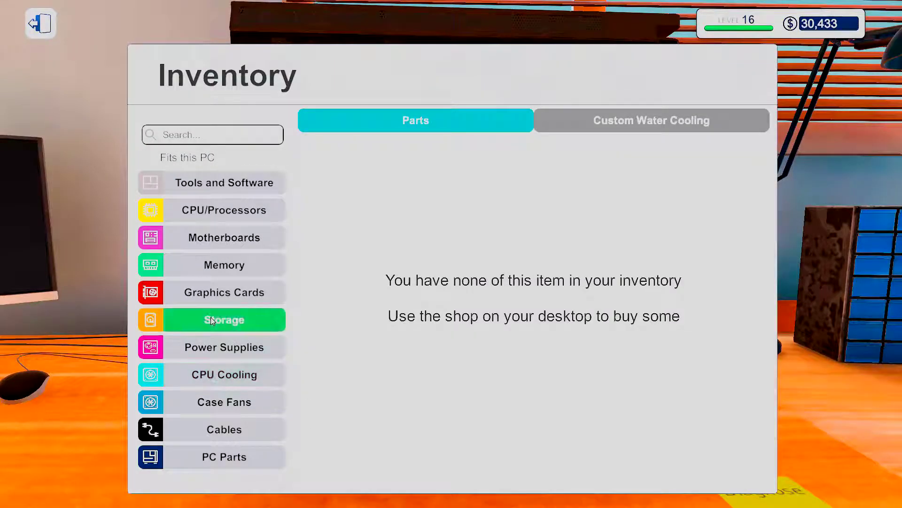
{"action": "left_click", "coordinate": [222, 296]}
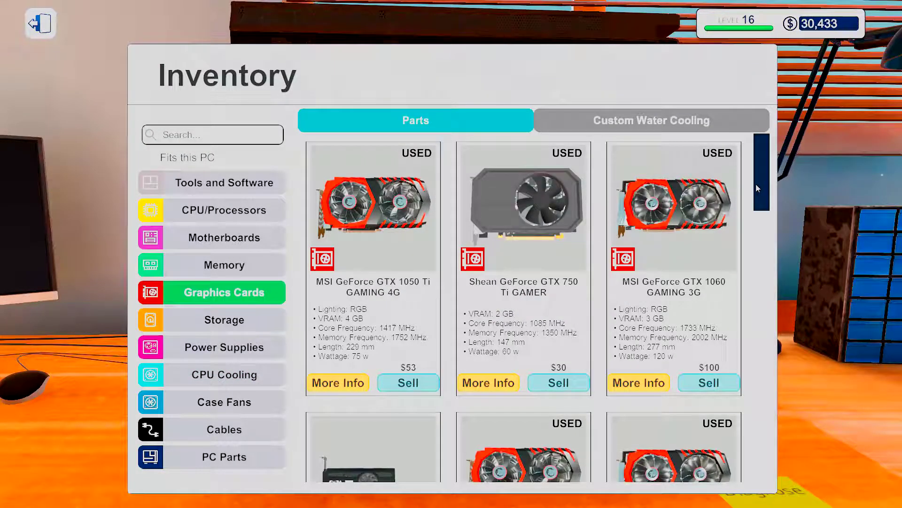
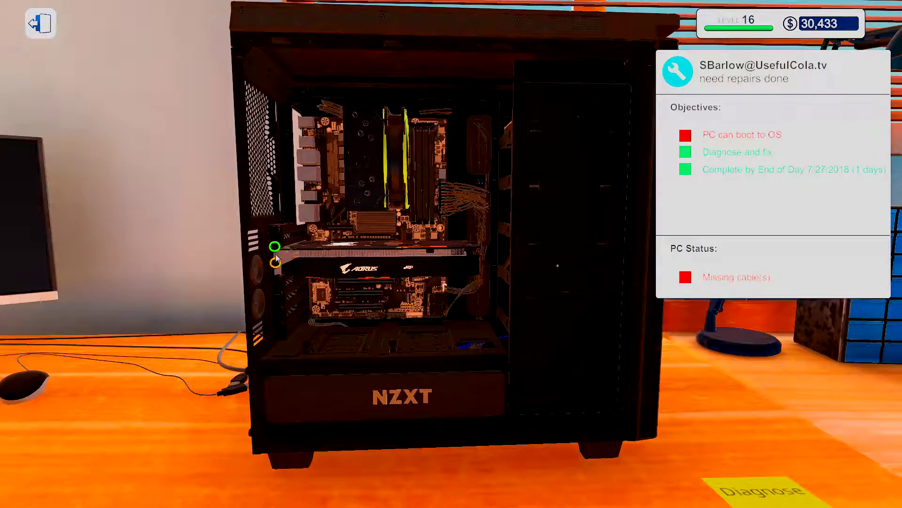
Step: Connect the NZXT repair PC's graphics card power cable and return to the workshop
{"action": "key", "text": "2"}
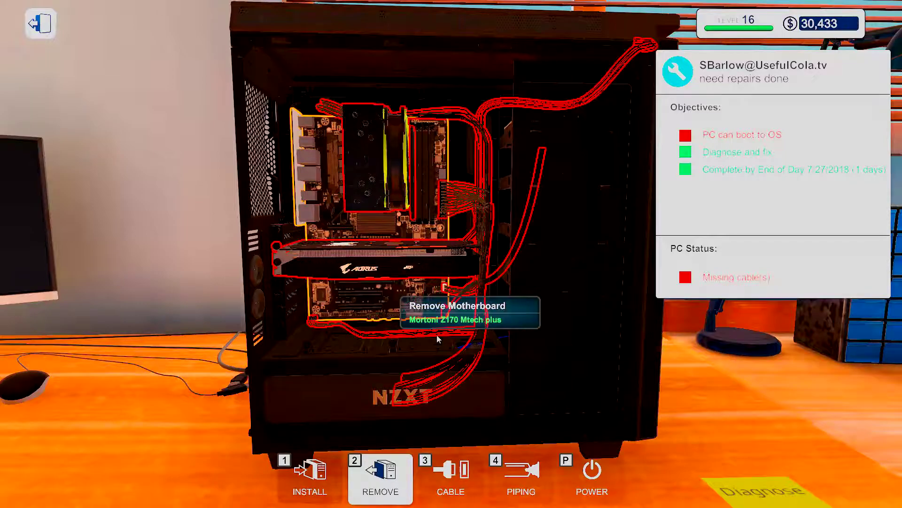
{"action": "left_click", "coordinate": [451, 476]}
{"action": "left_click", "coordinate": [459, 252]}
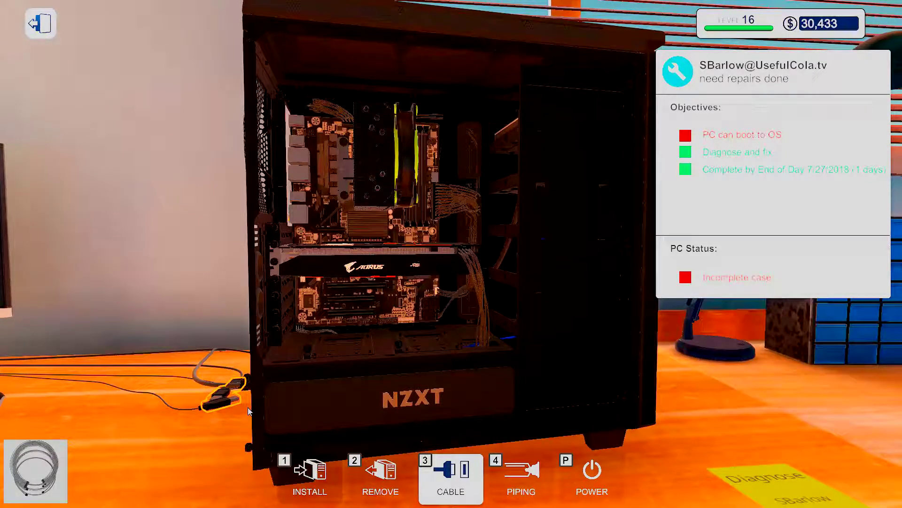
{"action": "key", "text": "Escape"}
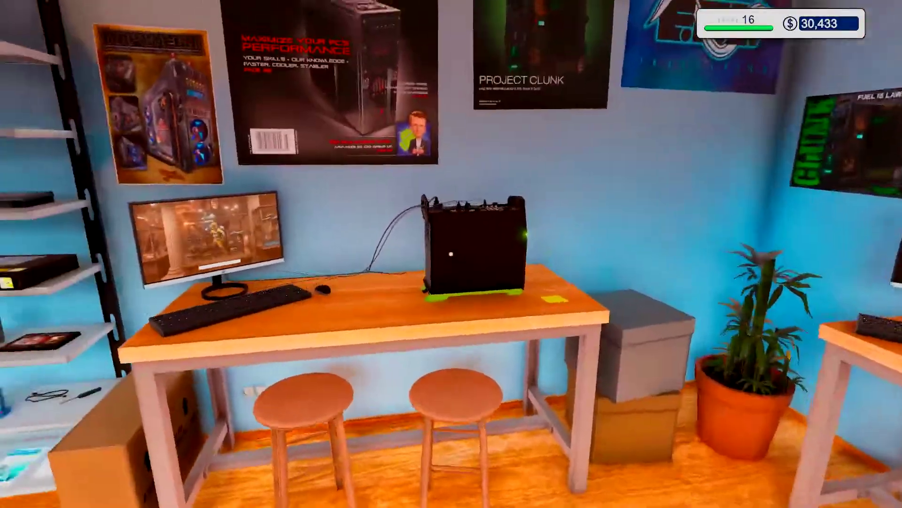
Step: On the upgrade PC, unplug the cooler cable and remove the Cryorig cooler and Core i3-8350K
{"action": "left_click", "coordinate": [471, 239]}
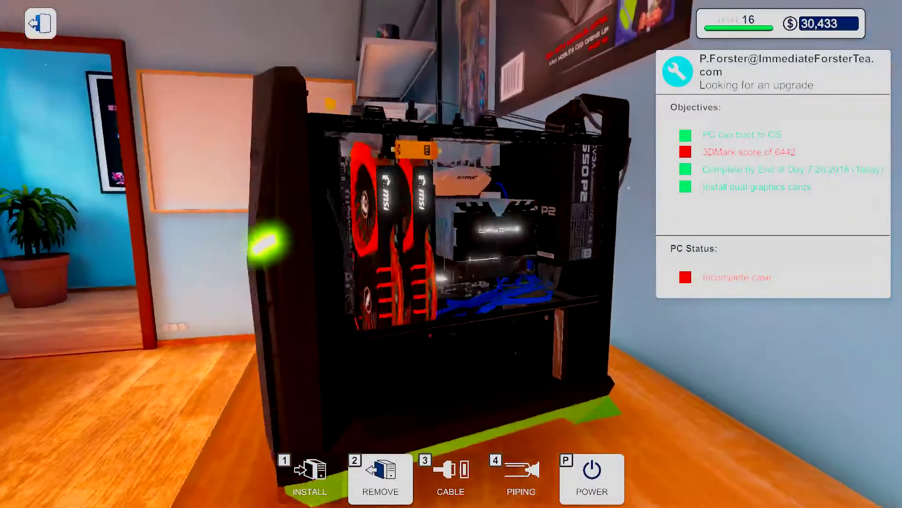
{"action": "left_click_drag", "start_coordinate": [451, 254], "coordinate": [353, 254]}
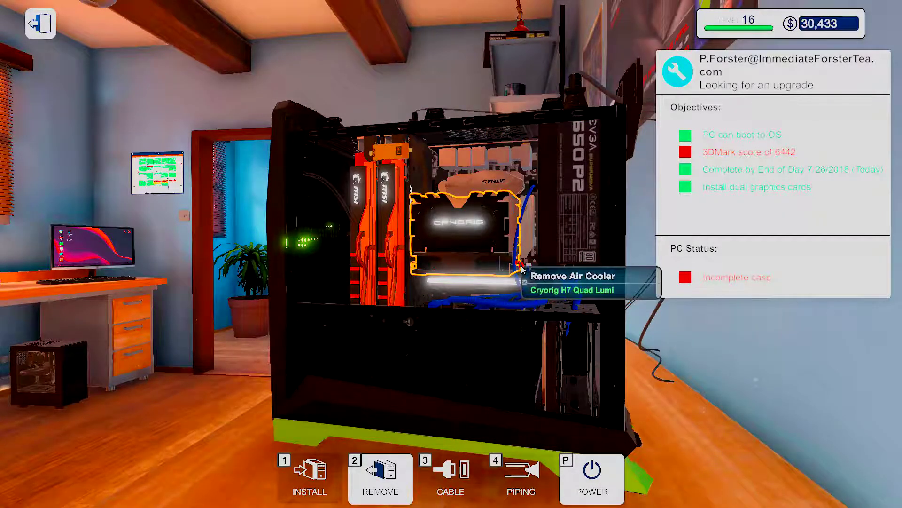
{"action": "key", "text": "d"}
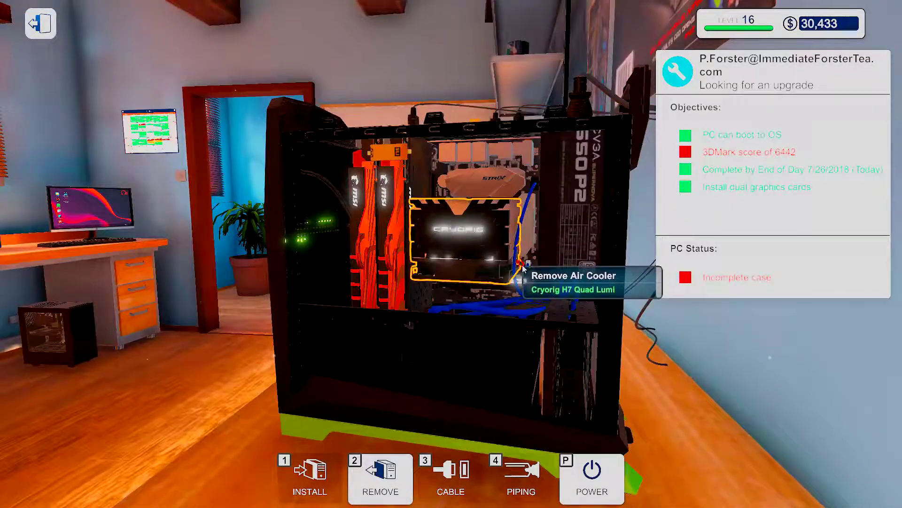
{"action": "left_click", "coordinate": [522, 269]}
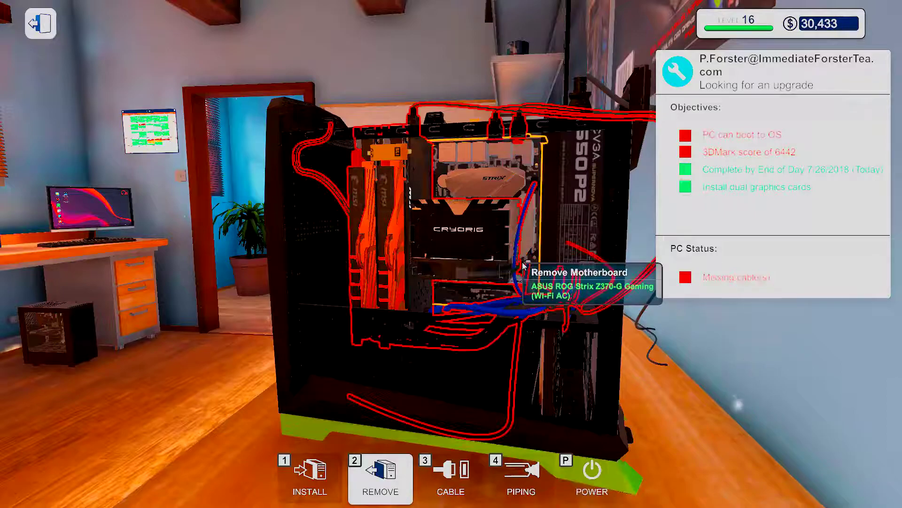
{"action": "left_click", "coordinate": [479, 241]}
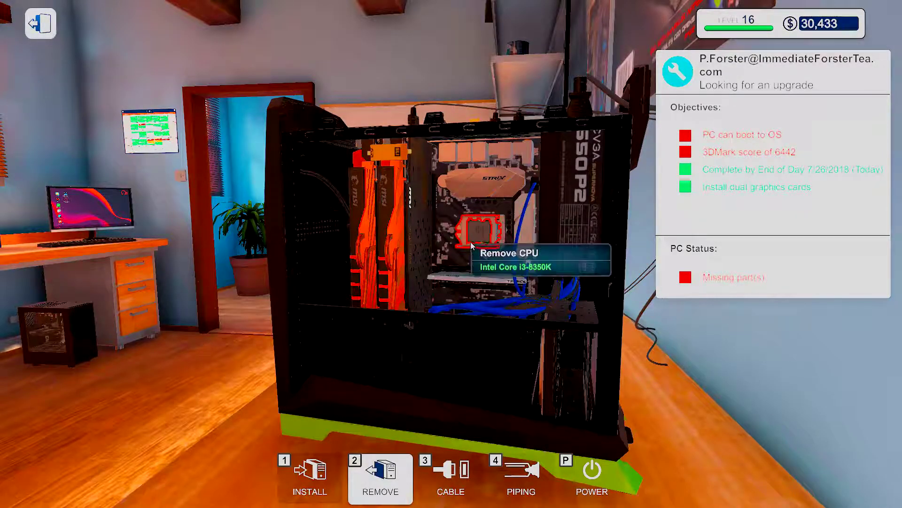
{"action": "left_click", "coordinate": [468, 245]}
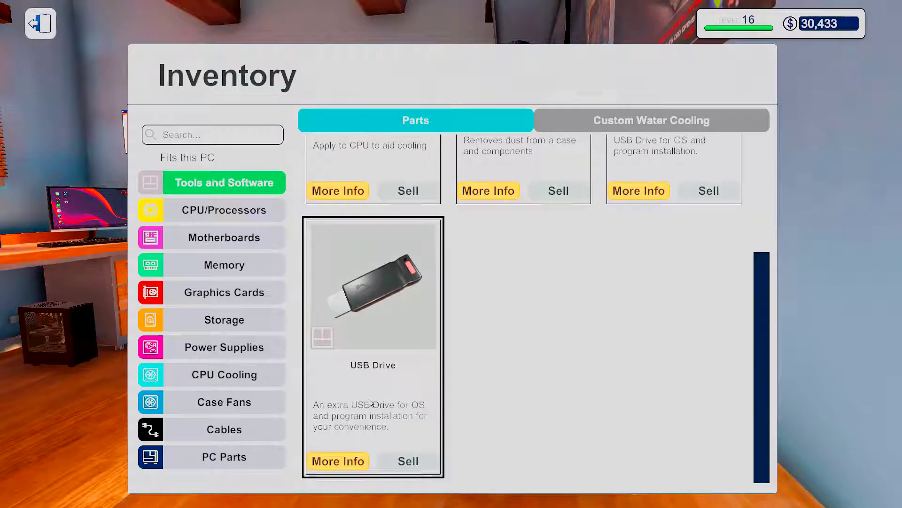
Step: Install the Intel Core i7-8700K from the inventory and close the socket shield
{"action": "left_click", "coordinate": [224, 210]}
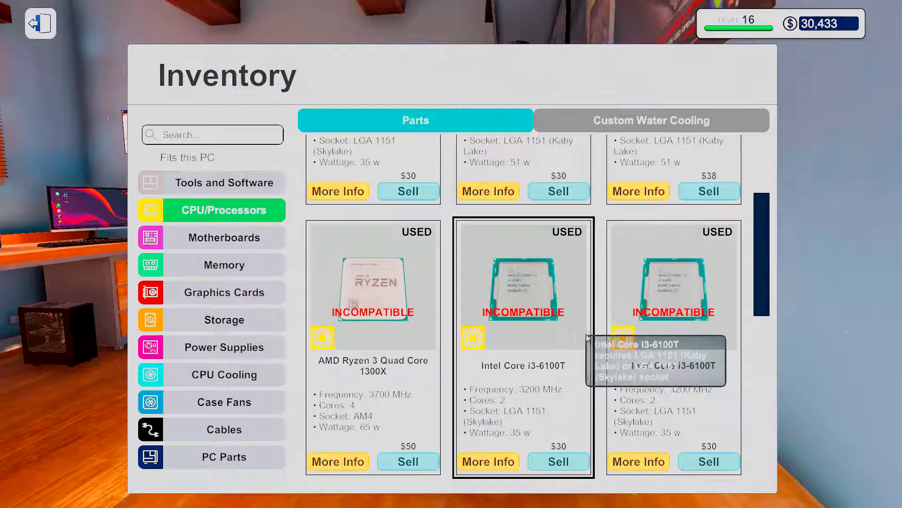
{"action": "scroll", "coordinate": [571, 317], "scroll_direction": "down", "scroll_amount": 5}
{"action": "scroll", "coordinate": [556, 318], "scroll_direction": "down", "scroll_amount": 3}
{"action": "left_click", "coordinate": [372, 319]}
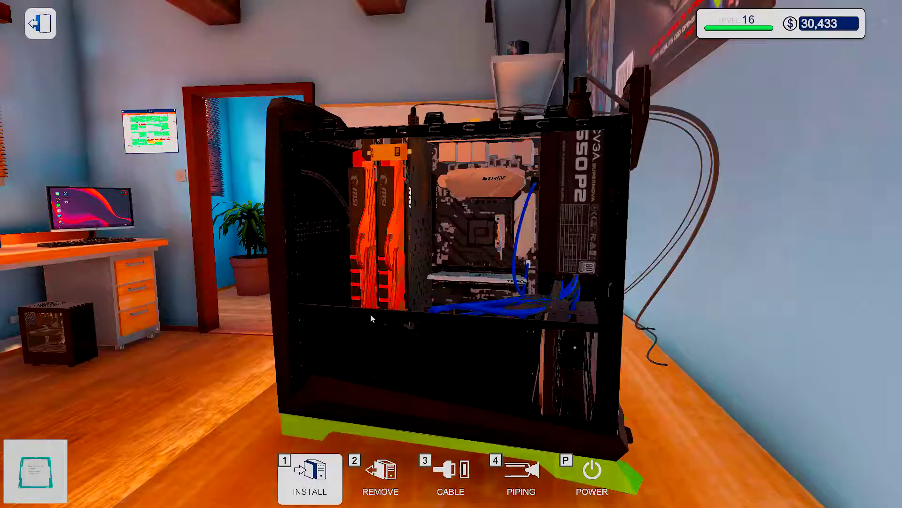
{"action": "left_click", "coordinate": [311, 474]}
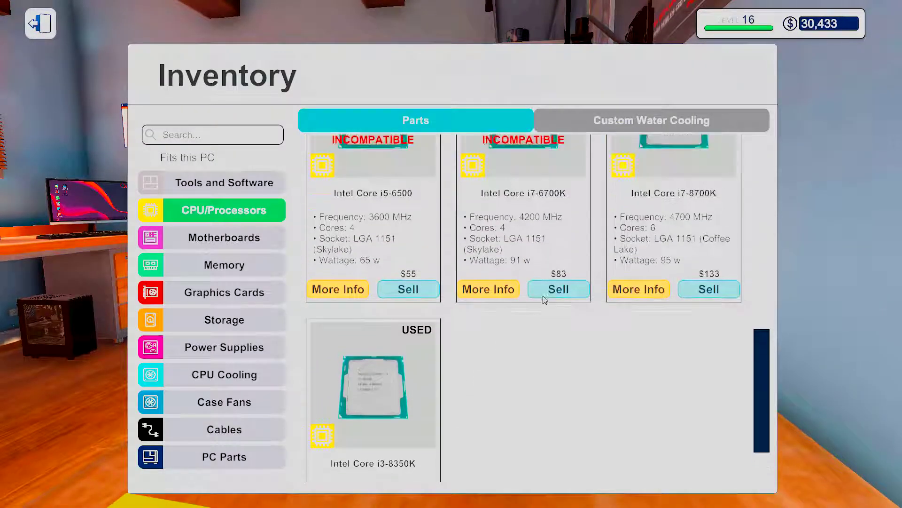
{"action": "scroll", "coordinate": [544, 299], "scroll_direction": "up", "scroll_amount": 2}
{"action": "left_click", "coordinate": [674, 204]}
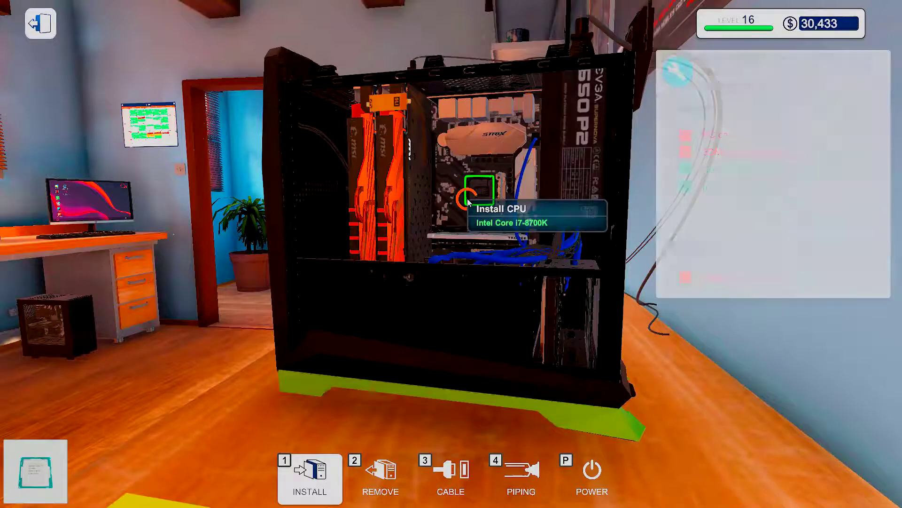
{"action": "left_click", "coordinate": [472, 201]}
{"action": "key", "text": "2"}
{"action": "left_click", "coordinate": [502, 207]}
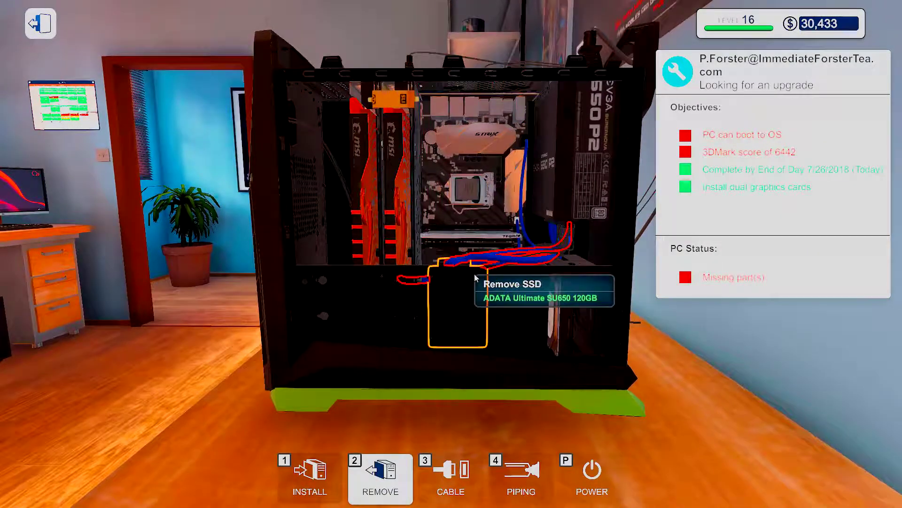
Step: Apply thermal paste to the new i7-8700K
{"action": "left_click", "coordinate": [475, 274]}
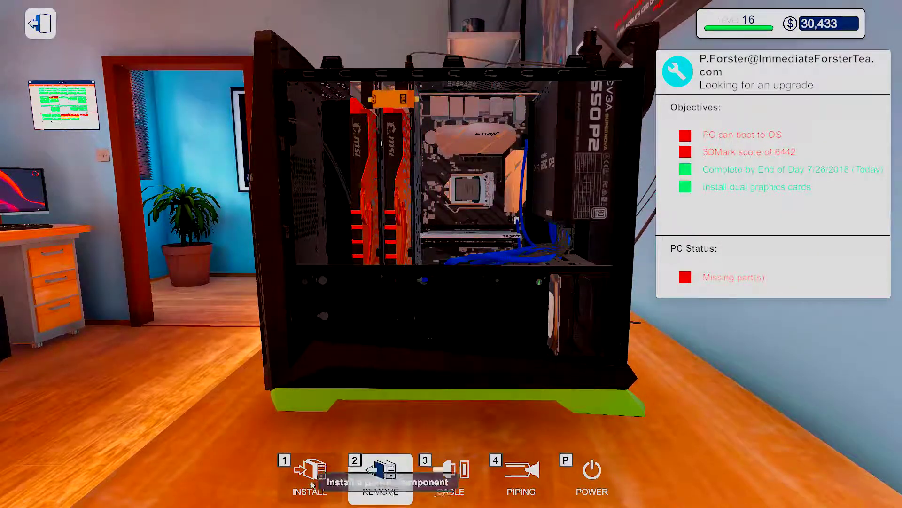
{"action": "key", "text": "1"}
{"action": "left_click", "coordinate": [224, 183]}
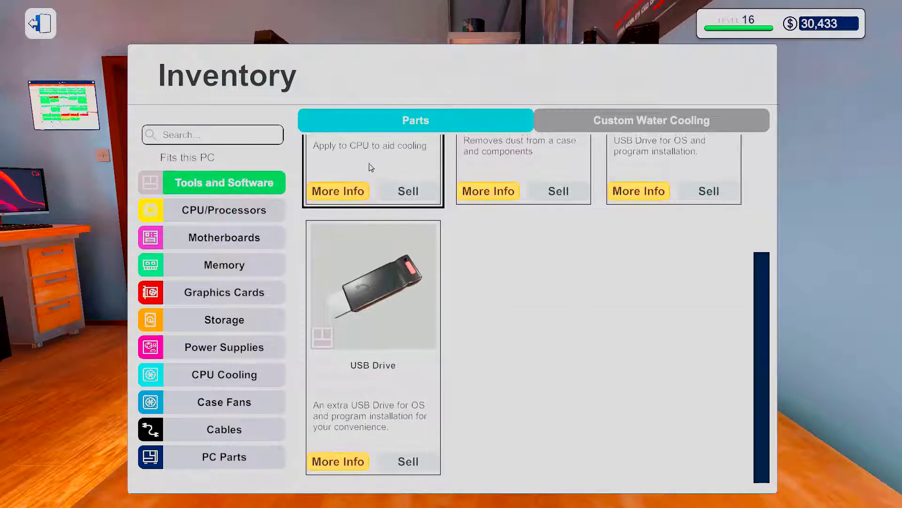
{"action": "left_click", "coordinate": [382, 325]}
{"action": "left_click", "coordinate": [467, 193]}
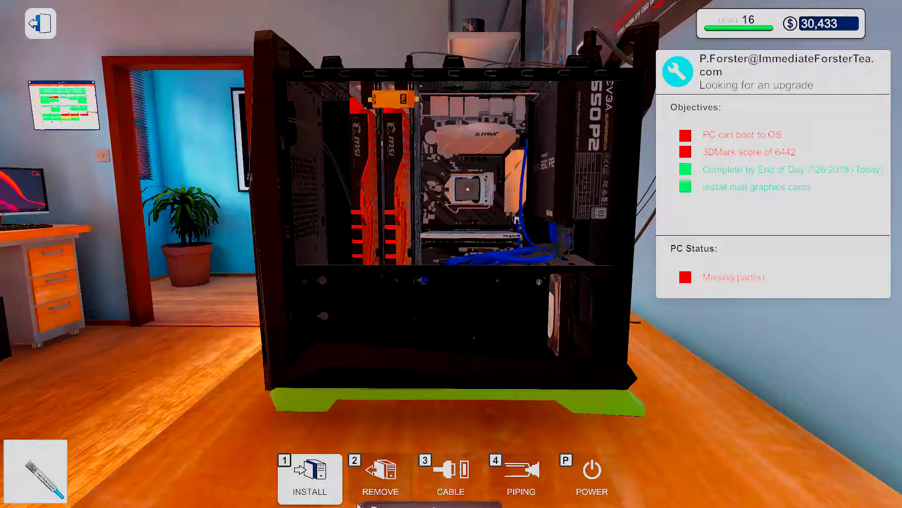
Step: Mount the Cryorig H7 Quad Lumi cooler, connect its cable and exit the PC
{"action": "left_click", "coordinate": [311, 476]}
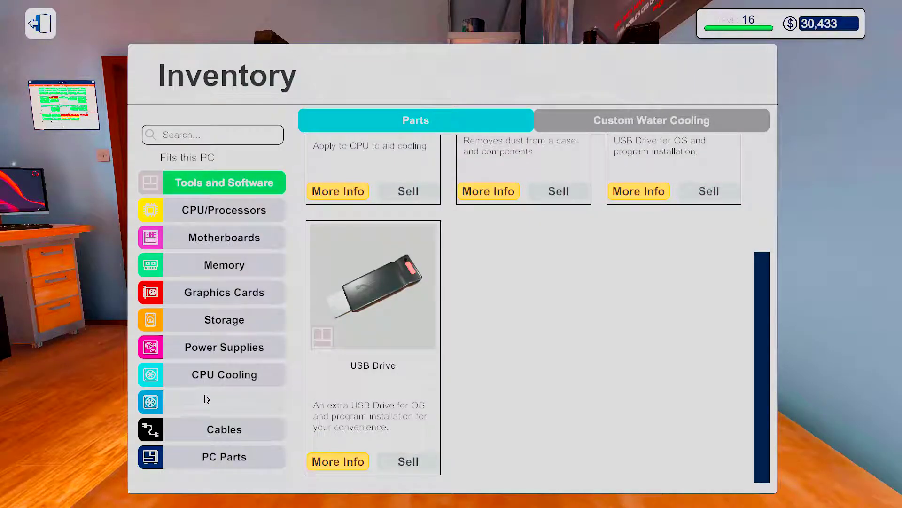
{"action": "left_click", "coordinate": [224, 375]}
{"action": "scroll", "coordinate": [389, 310], "scroll_direction": "up", "scroll_amount": 3}
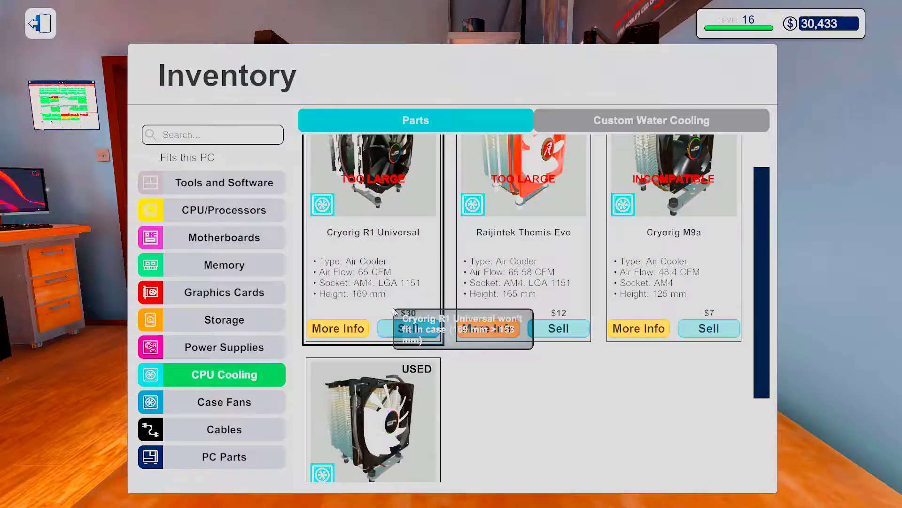
{"action": "scroll", "coordinate": [388, 311], "scroll_direction": "down", "scroll_amount": 3}
{"action": "left_click", "coordinate": [369, 314]}
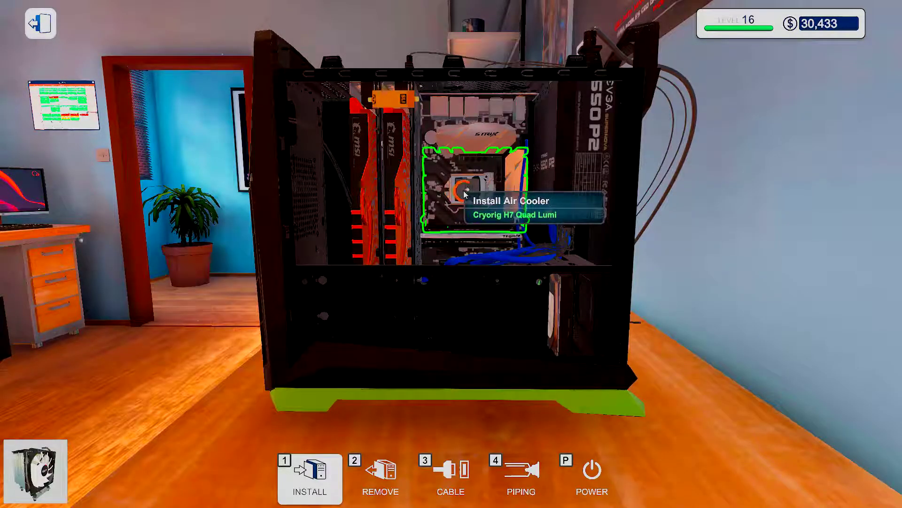
{"action": "left_click", "coordinate": [449, 212]}
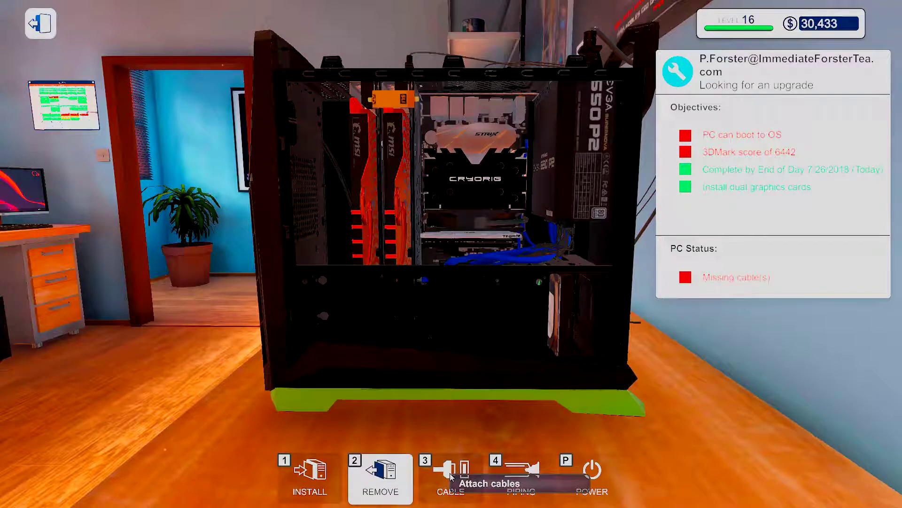
{"action": "key", "text": "3"}
{"action": "left_click", "coordinate": [480, 223]}
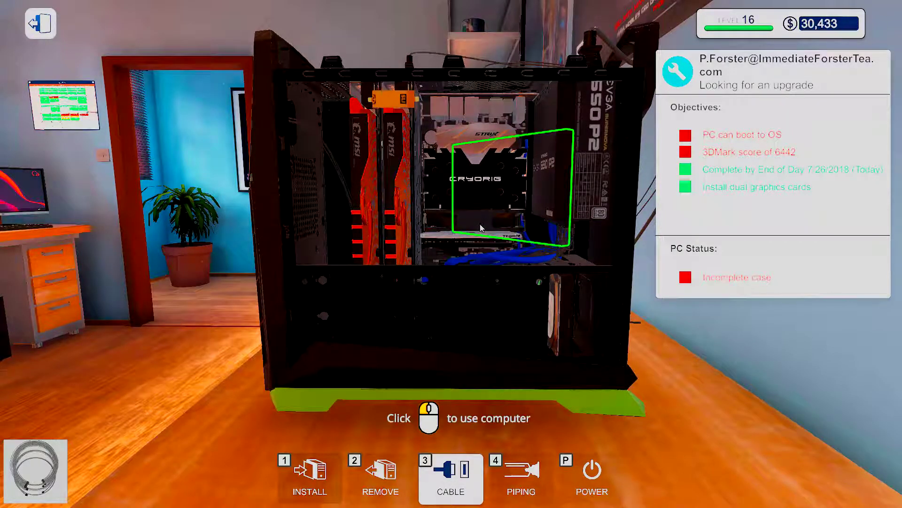
{"action": "left_click", "coordinate": [480, 223]}
{"action": "key", "text": "Escape"}
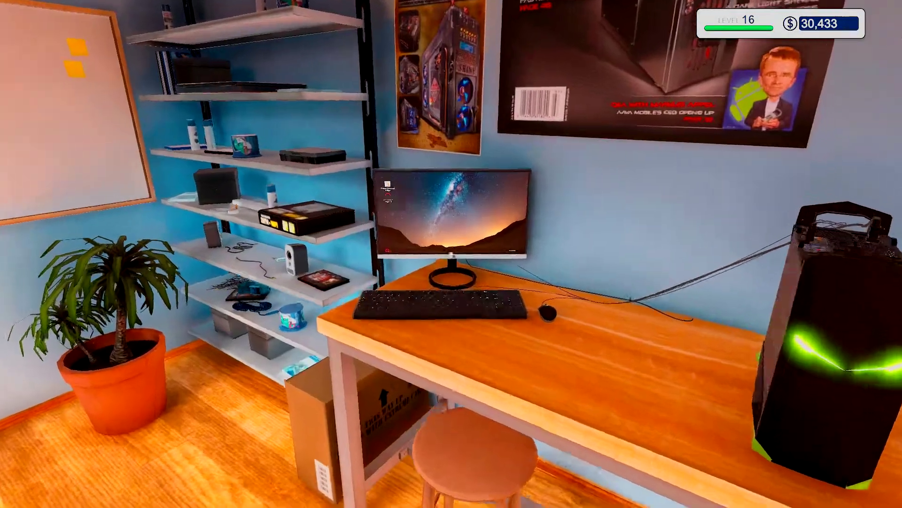
Step: Start 3DMark Advanced Edition's Time Spy benchmark on the upgraded PC, then step away
{"action": "left_click", "coordinate": [451, 254]}
{"action": "double_click", "coordinate": [133, 111]}
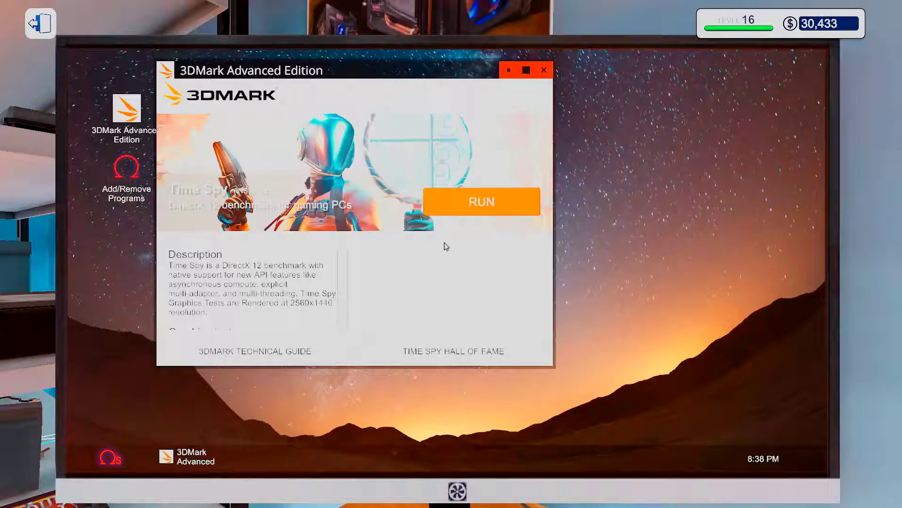
{"action": "left_click", "coordinate": [474, 209]}
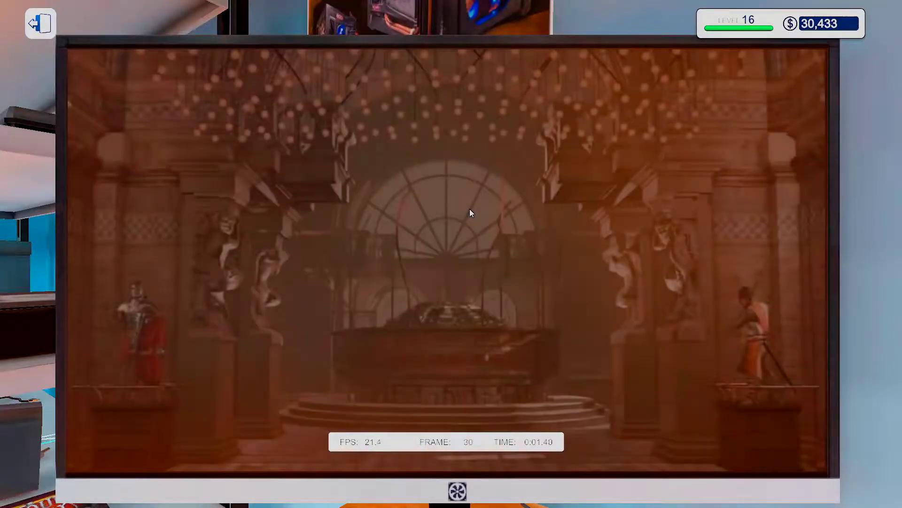
{"action": "key", "text": "Escape"}
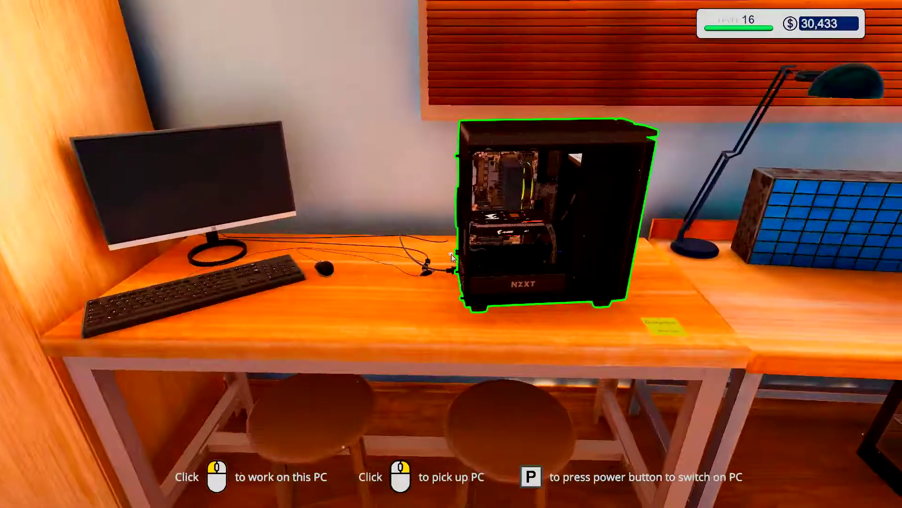
Step: Plug the external cables back into the NZXT repair PC's case
{"action": "left_click", "coordinate": [451, 254]}
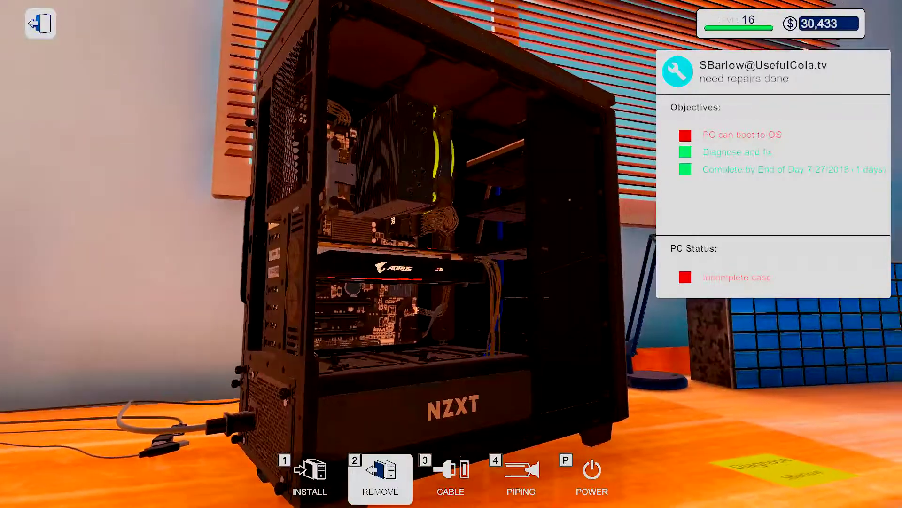
{"action": "left_click", "coordinate": [451, 477]}
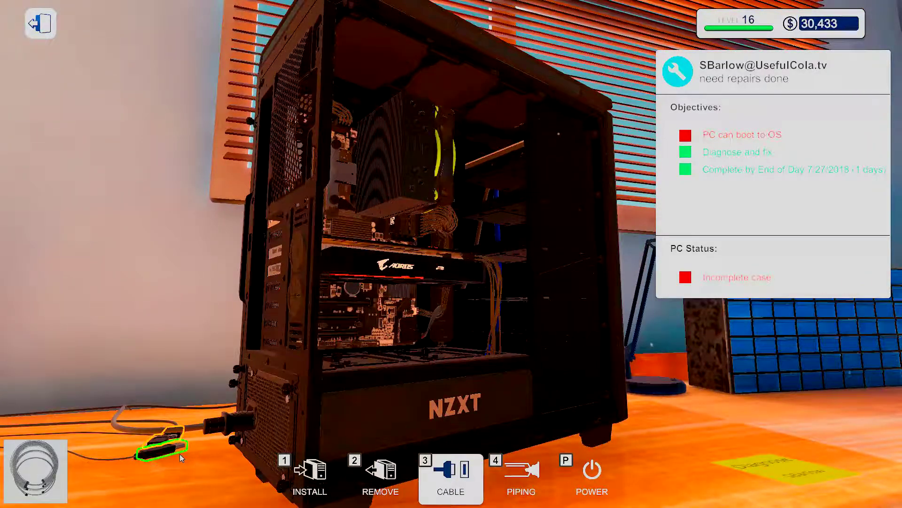
{"action": "left_click", "coordinate": [281, 181]}
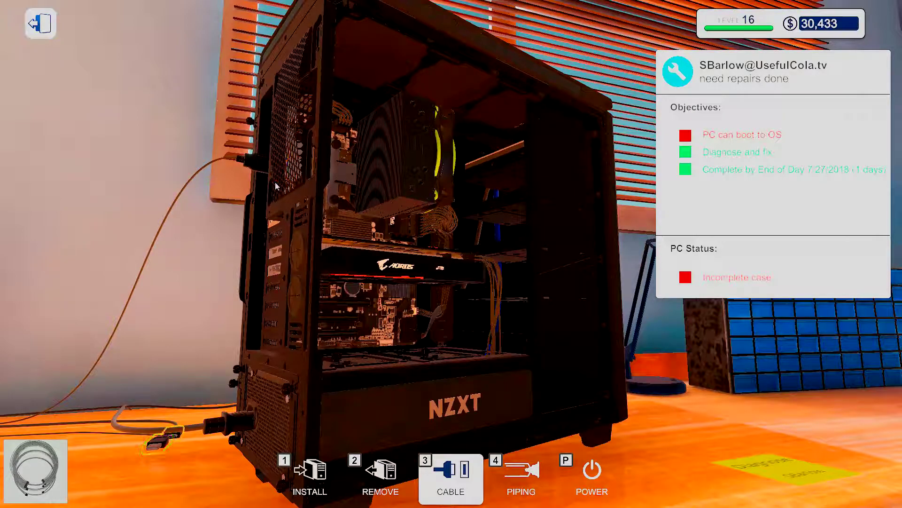
{"action": "left_click", "coordinate": [163, 447]}
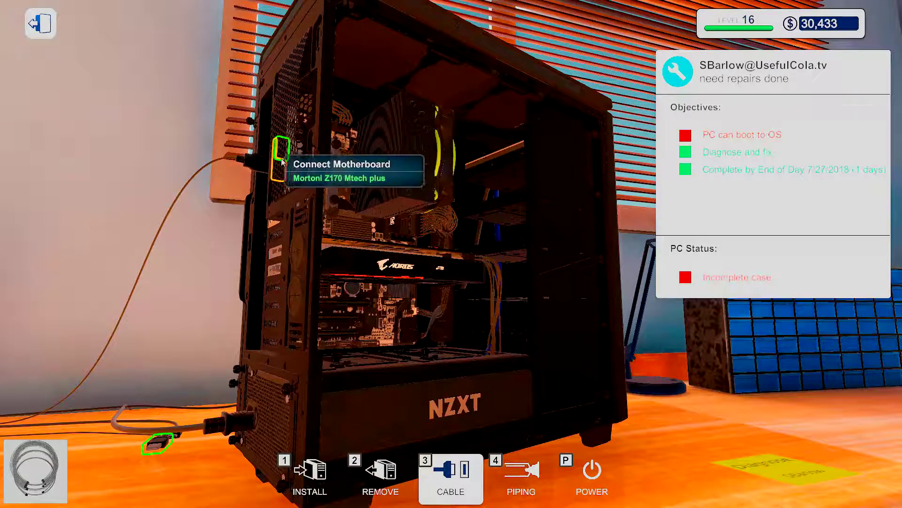
{"action": "left_click", "coordinate": [281, 159]}
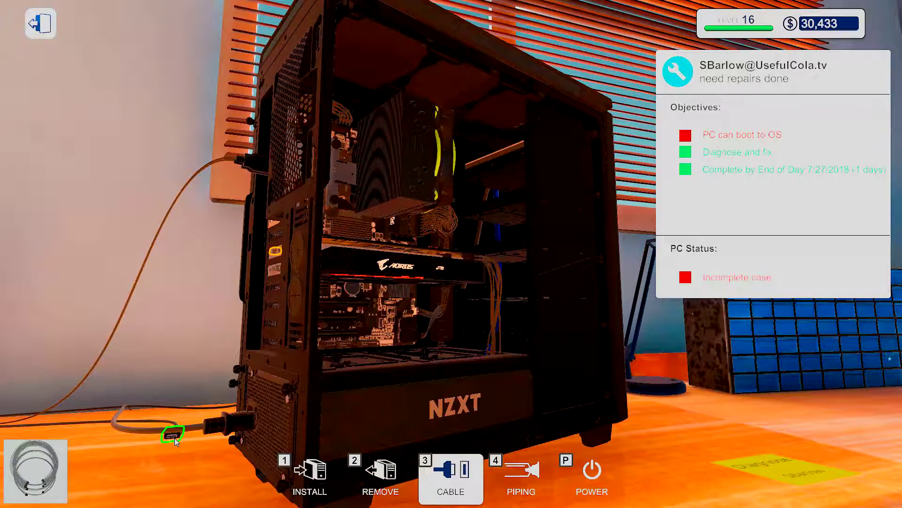
Step: Refit the side panel from the PC Parts inventory and exit to see it boot
{"action": "left_click", "coordinate": [276, 253]}
{"action": "left_click_drag", "start_coordinate": [423, 282], "coordinate": [282, 282]}
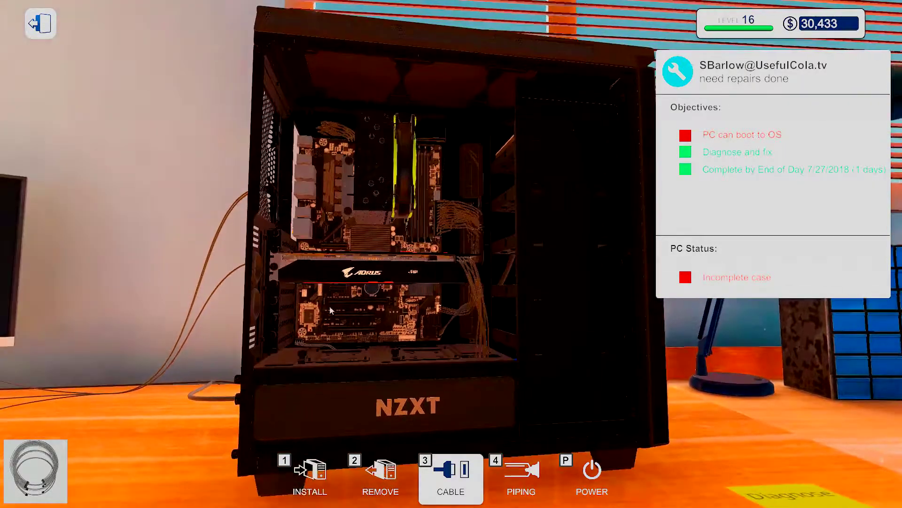
{"action": "left_click", "coordinate": [310, 473]}
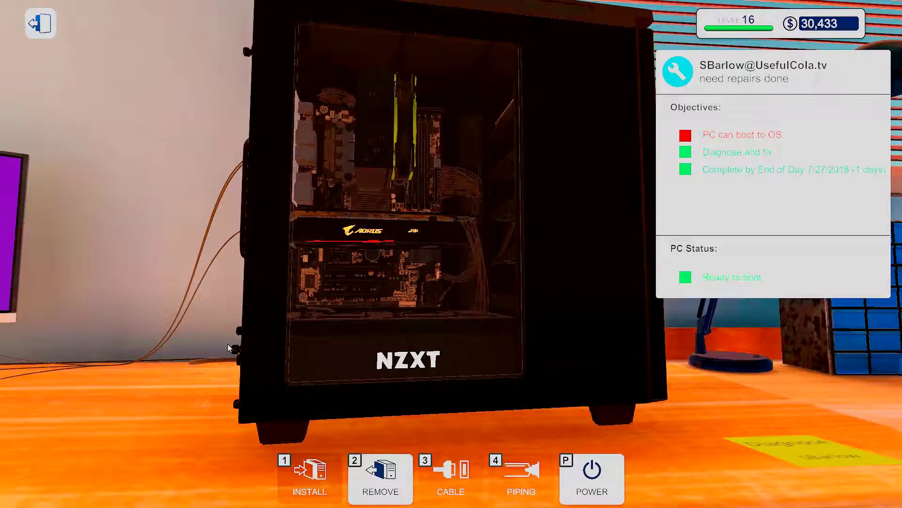
{"action": "key", "text": "Escape"}
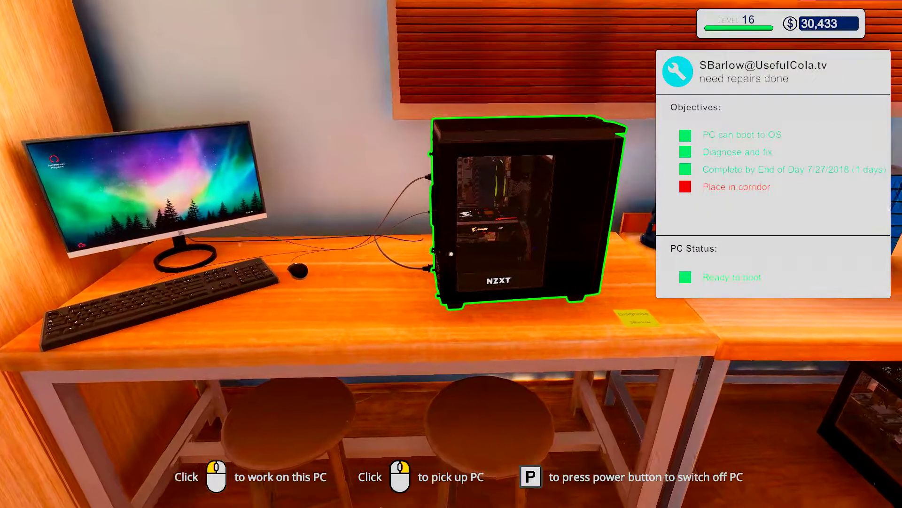
Step: Carry the repaired PC out and set it down in the corridor
{"action": "right_click", "coordinate": [451, 253]}
{"action": "key", "text": "w"}
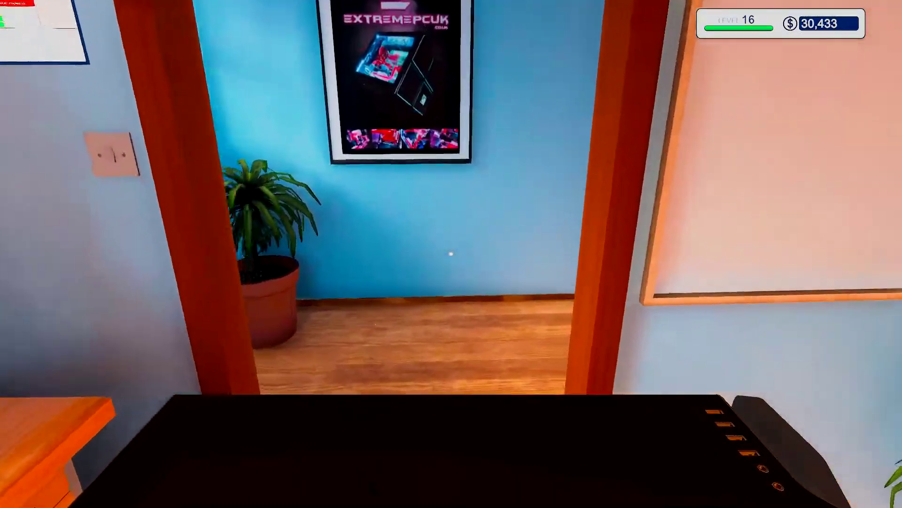
{"action": "key", "text": "w"}
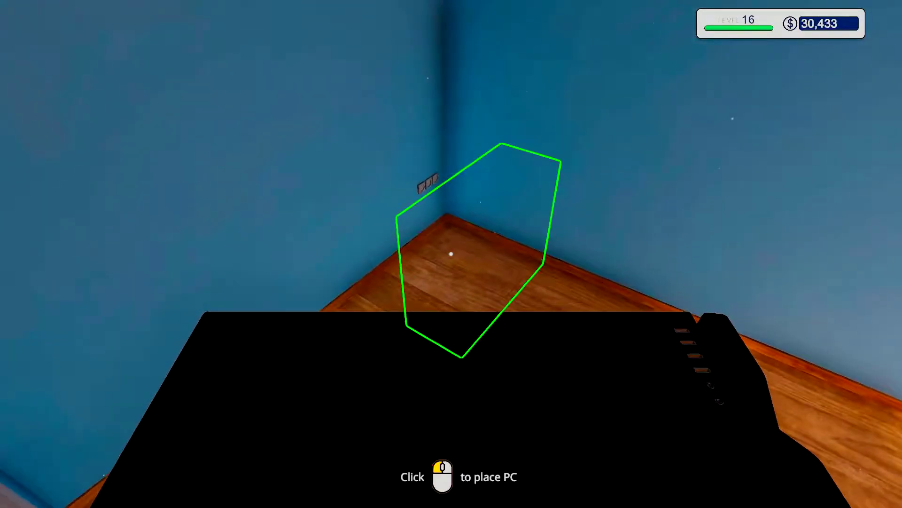
{"action": "left_click", "coordinate": [451, 254]}
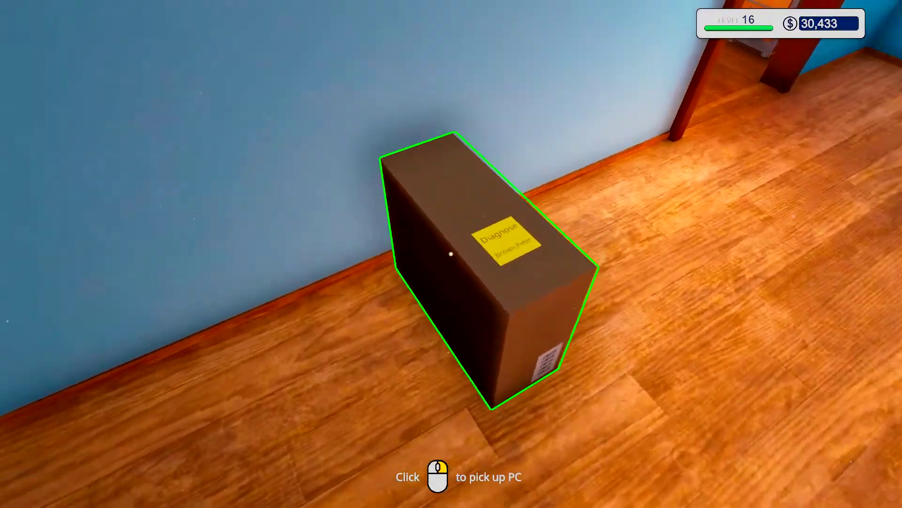
Step: Pick up the next customer's NZXT PC and place it on the workbench desk
{"action": "left_click", "coordinate": [452, 254]}
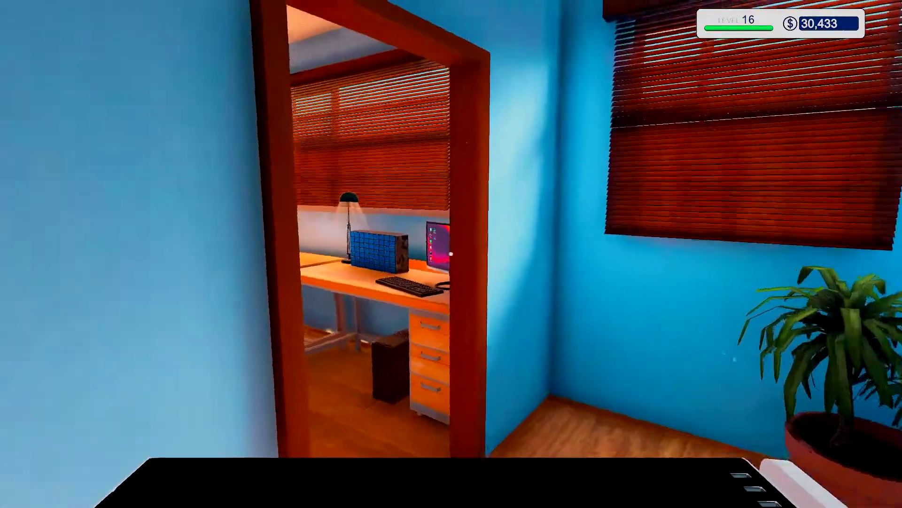
{"action": "key", "text": "w"}
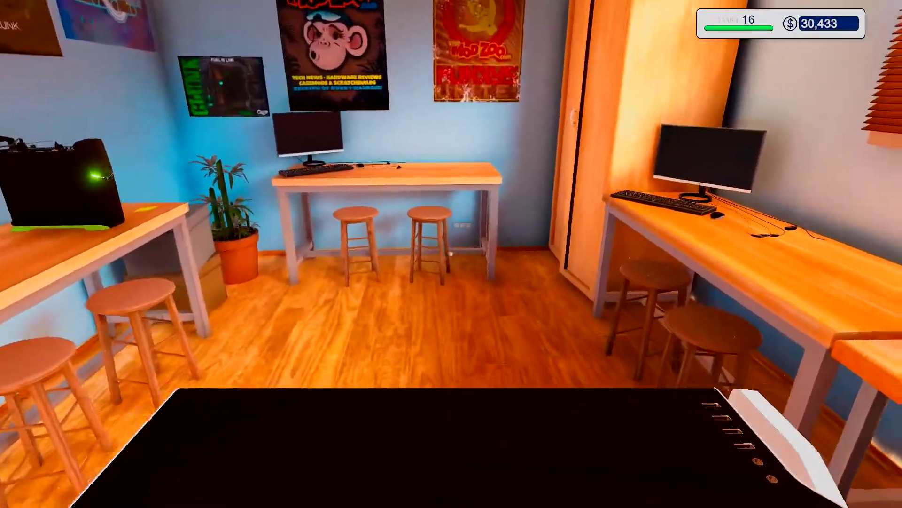
{"action": "key", "text": "w"}
{"action": "left_click", "coordinate": [451, 254]}
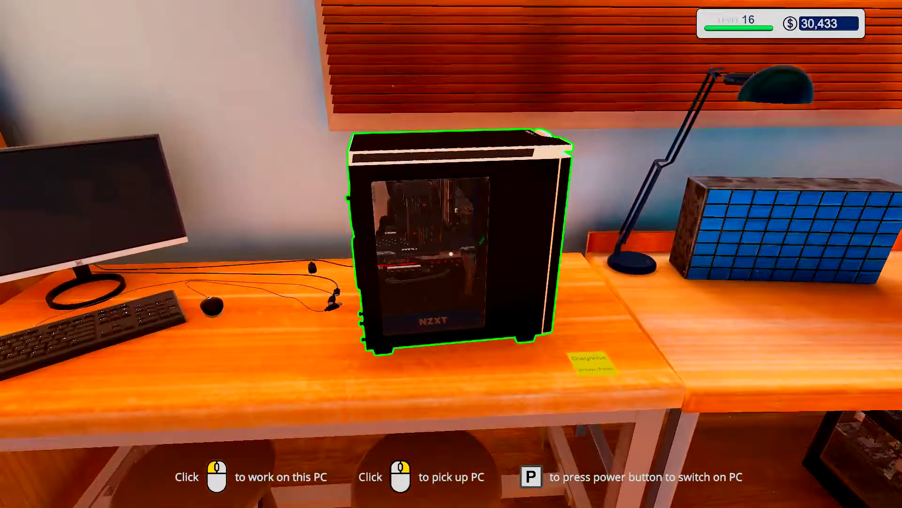
Step: Connect all the desk cables, including power, to the customer's NZXT PC
{"action": "left_click", "coordinate": [452, 240]}
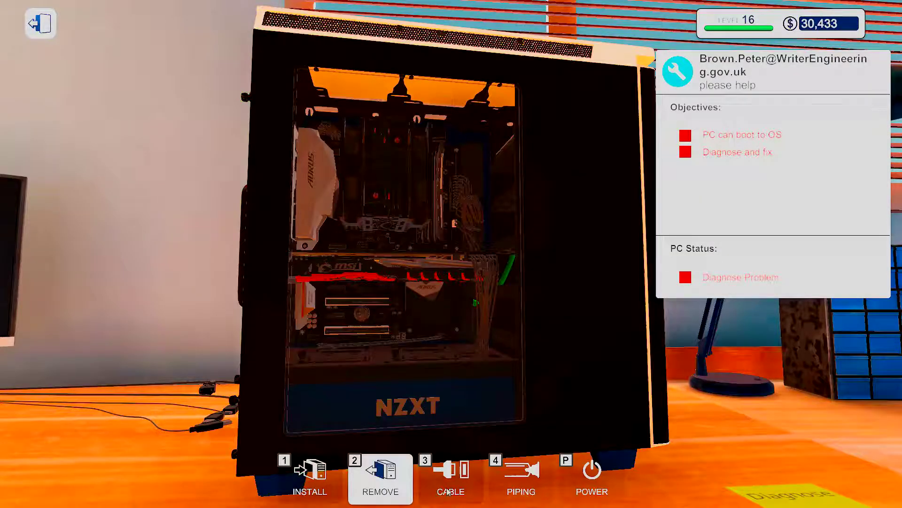
{"action": "key", "text": "3"}
{"action": "left_click", "coordinate": [181, 443]}
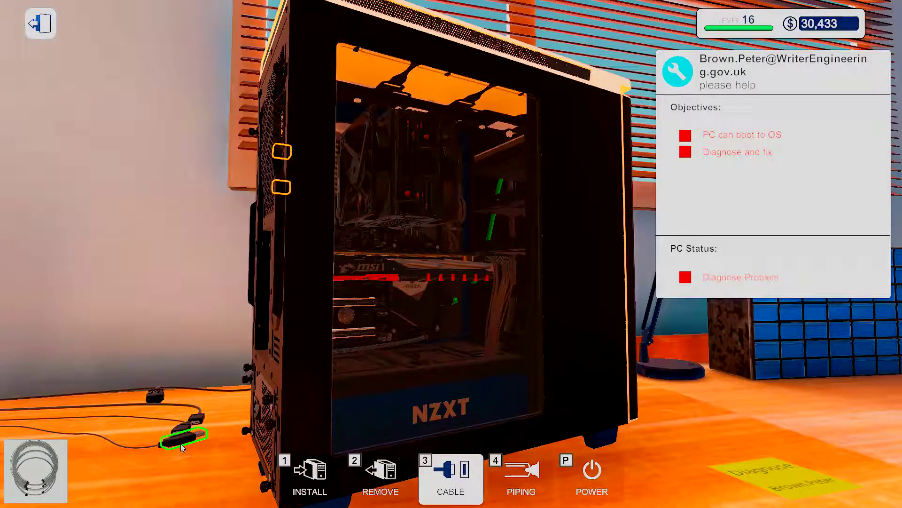
{"action": "left_click", "coordinate": [286, 183]}
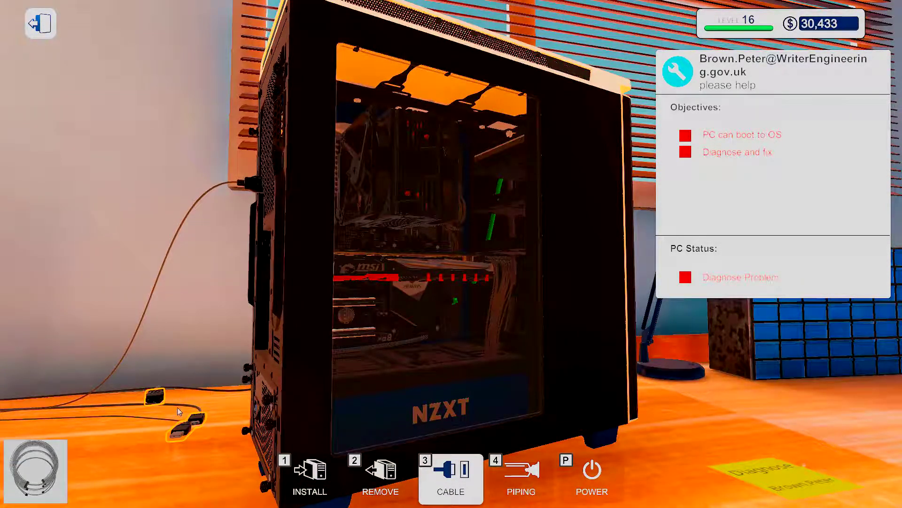
{"action": "left_click", "coordinate": [281, 188]}
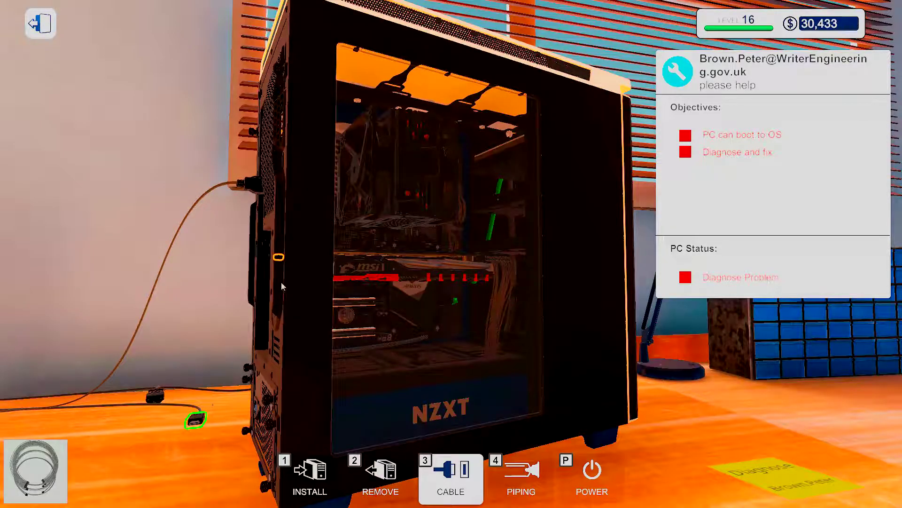
{"action": "left_click", "coordinate": [280, 258]}
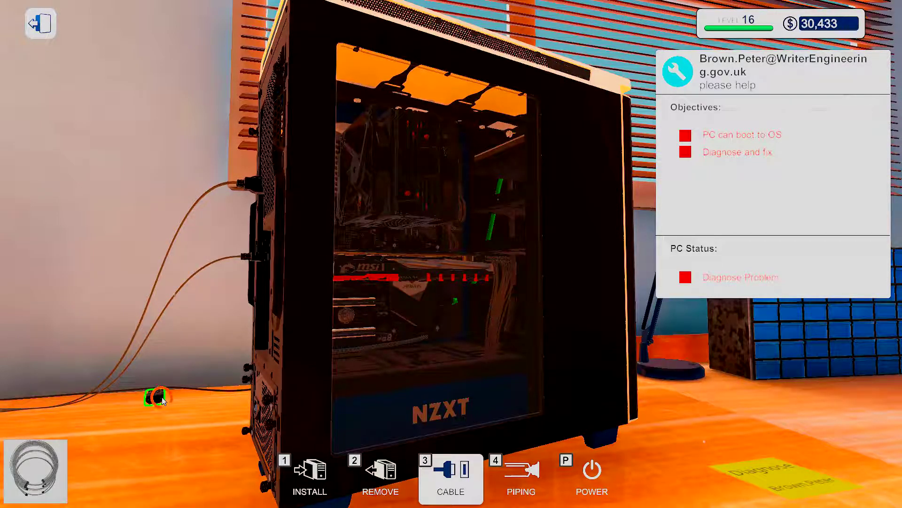
{"action": "left_click", "coordinate": [259, 410]}
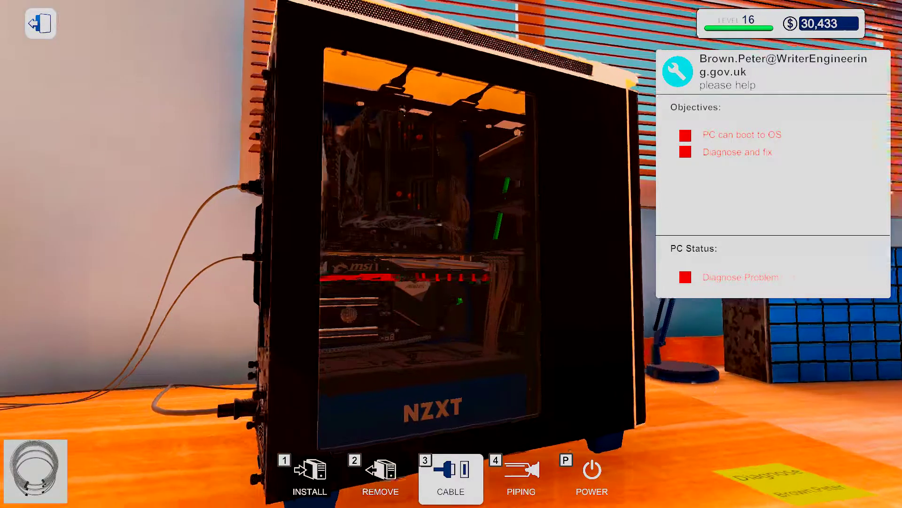
Step: Switch the PC on and confirm its monitor stays black
{"action": "key", "text": "p"}
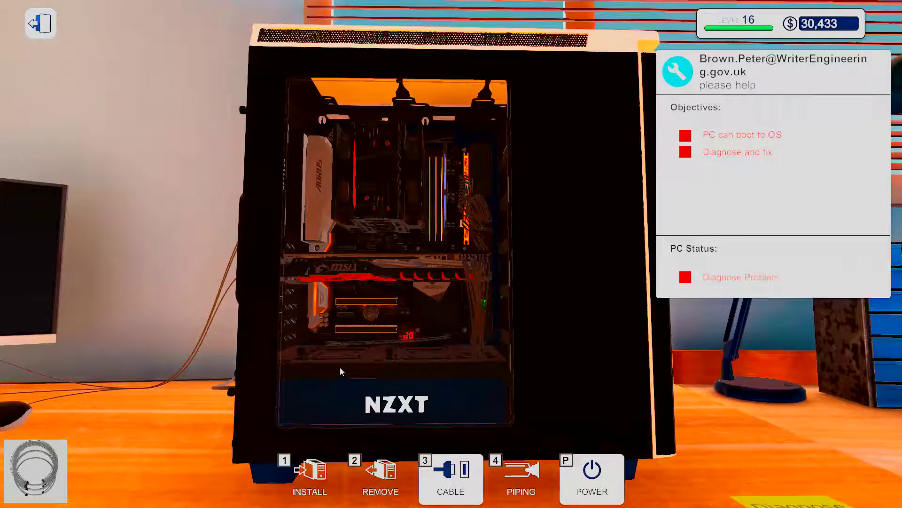
{"action": "right_click", "coordinate": [340, 367]}
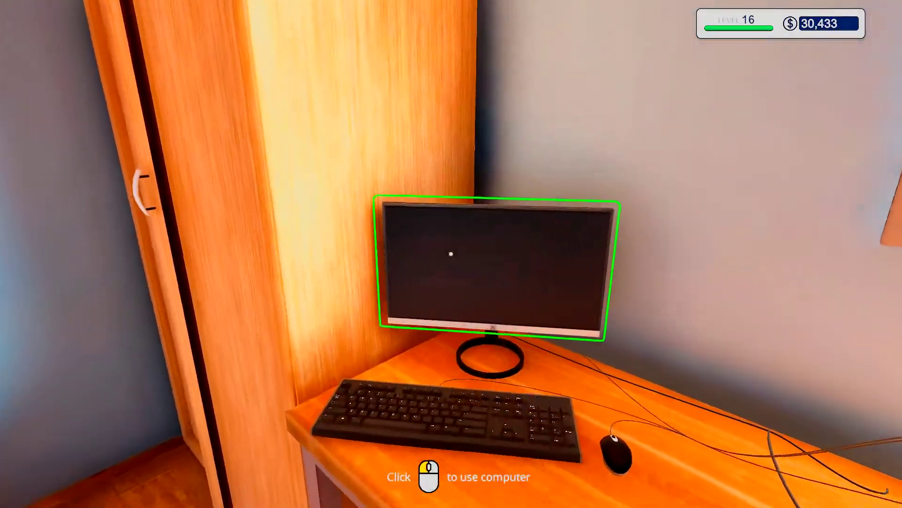
{"action": "left_click", "coordinate": [451, 254]}
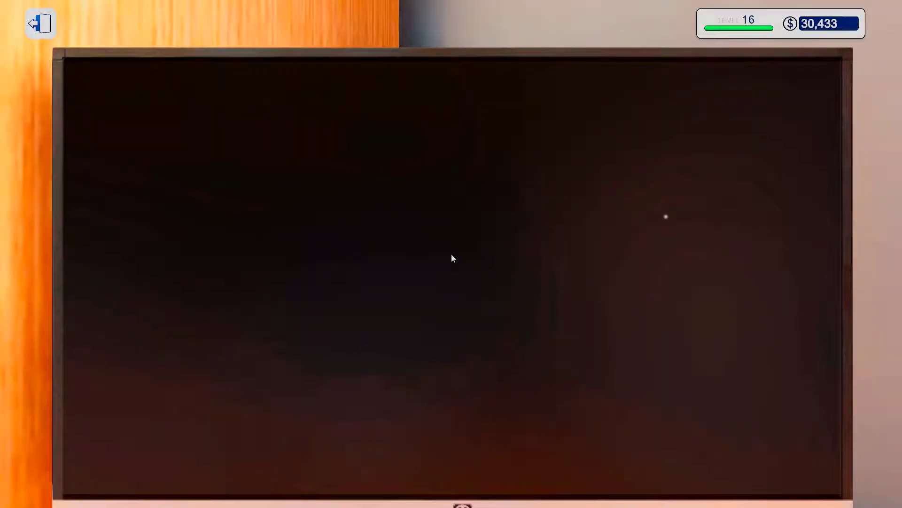
{"action": "right_click", "coordinate": [451, 258]}
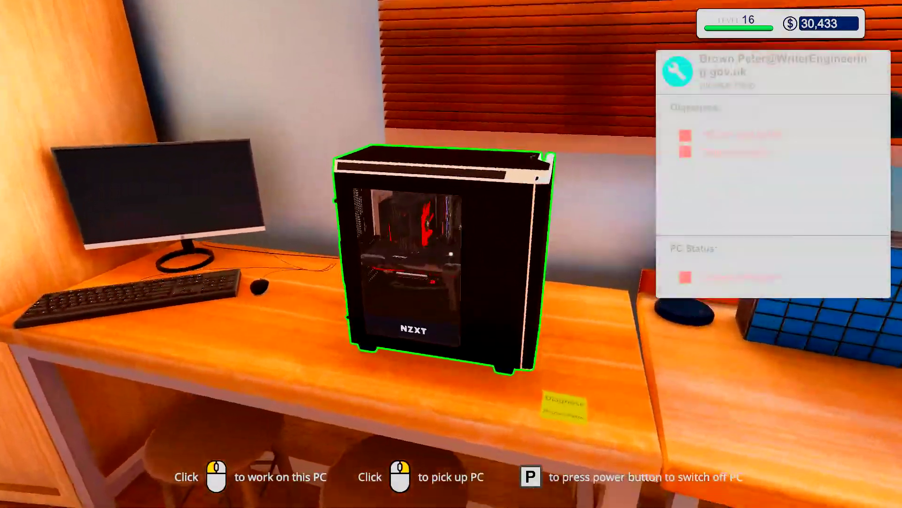
Step: Take off both side panels and unplug the graphics card power cables
{"action": "left_click", "coordinate": [452, 254]}
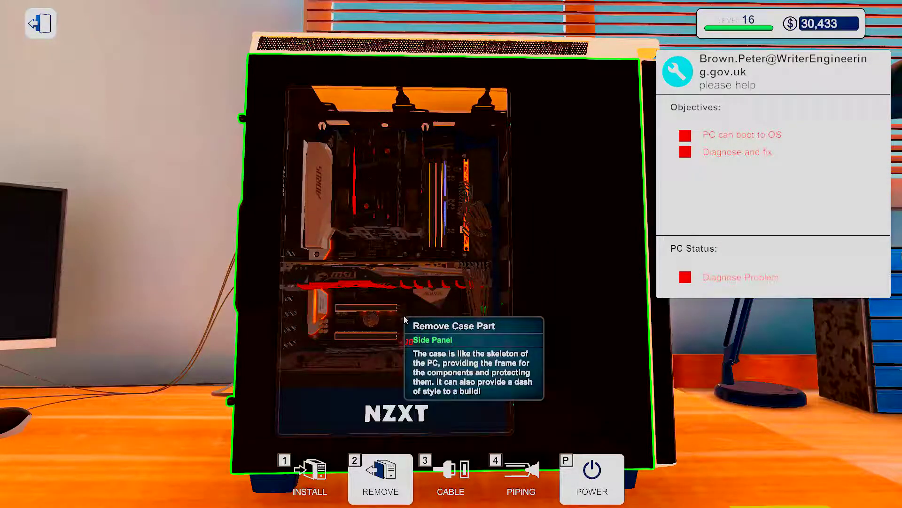
{"action": "left_click", "coordinate": [392, 296]}
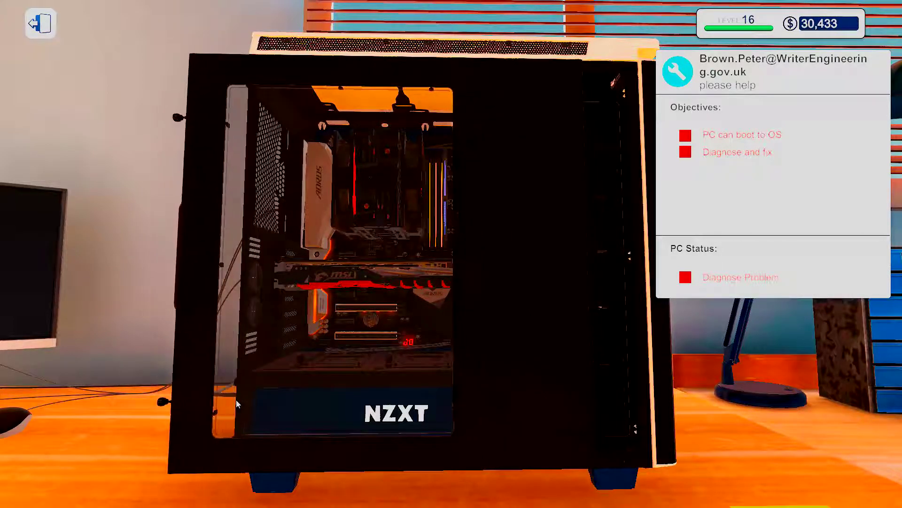
{"action": "left_click", "coordinate": [393, 373]}
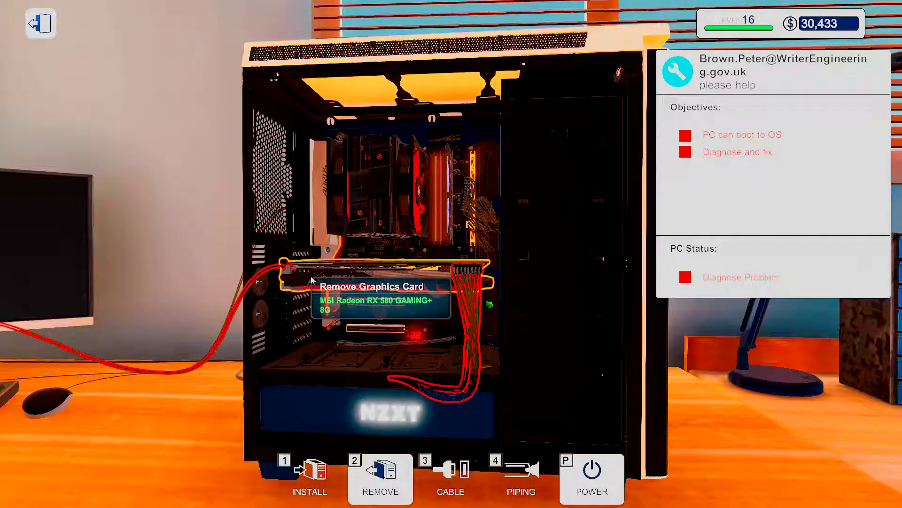
{"action": "left_click", "coordinate": [469, 286]}
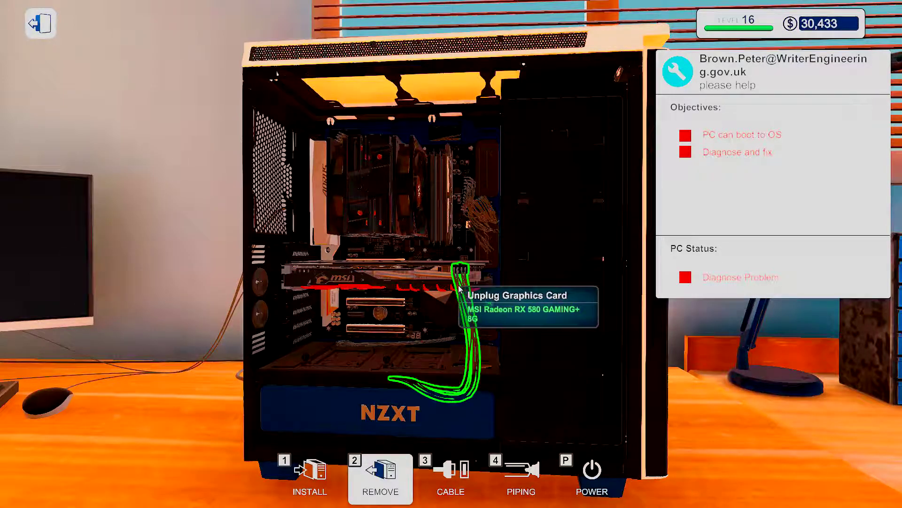
{"action": "left_click", "coordinate": [471, 286]}
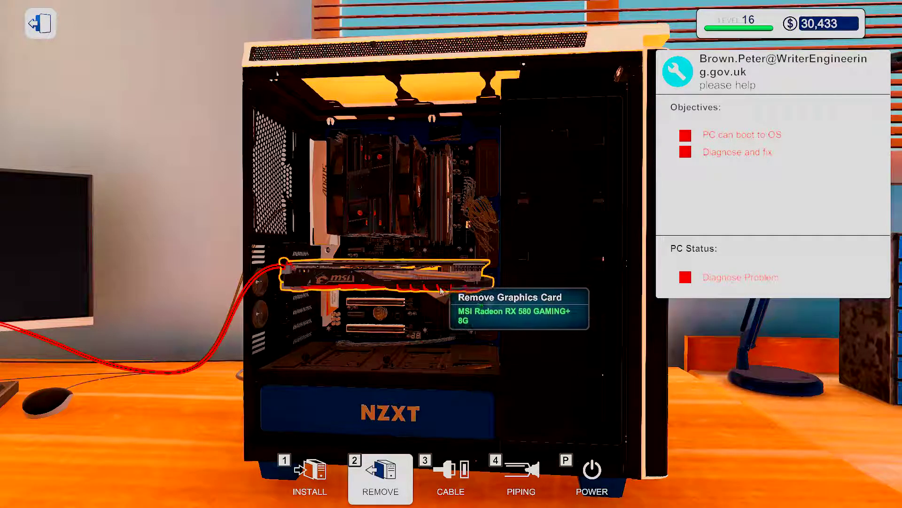
Step: Unplug the external cables and remove the old graphics card
{"action": "left_click", "coordinate": [389, 282]}
{"action": "left_click_drag", "start_coordinate": [389, 282], "coordinate": [219, 301]}
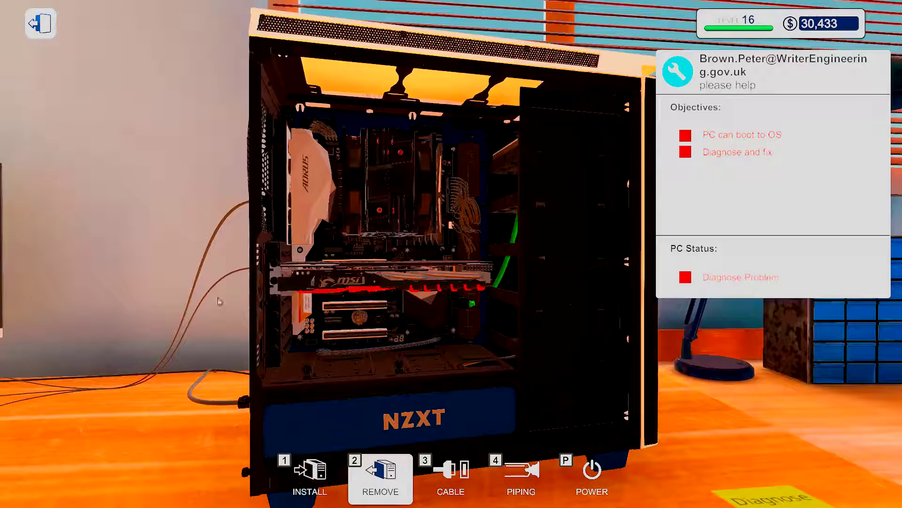
{"action": "left_click", "coordinate": [231, 274]}
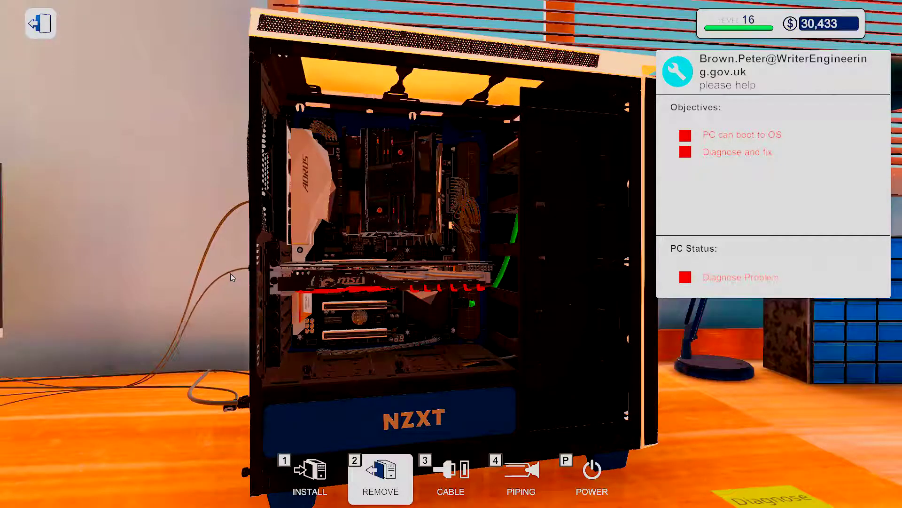
{"action": "left_click", "coordinate": [314, 279]}
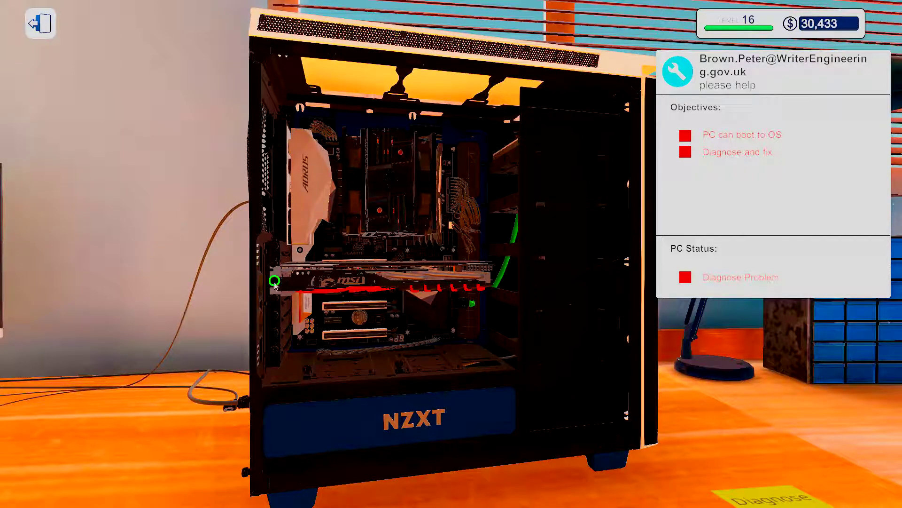
{"action": "left_click", "coordinate": [274, 282]}
Step: Install the working MSI Radeon RX 580 GAMING+ 8G from the Graphics Cards inventory
{"action": "key", "text": "i"}
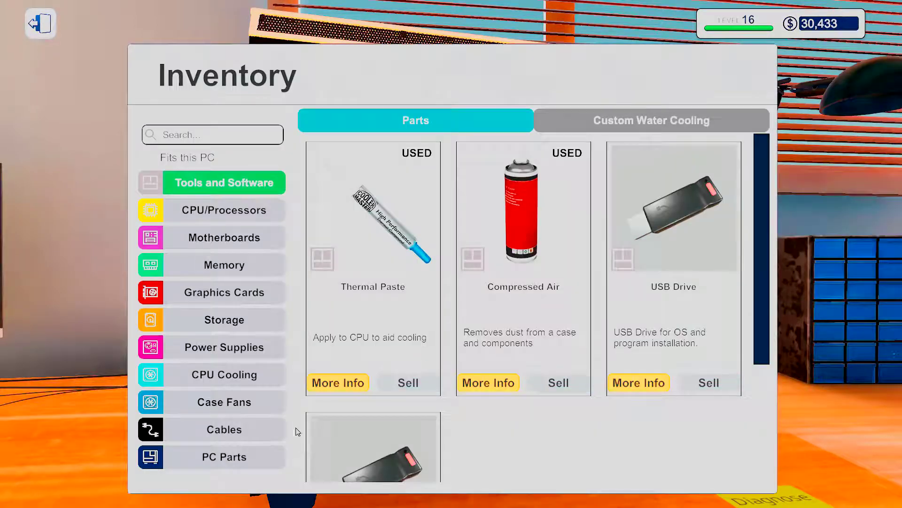
{"action": "left_click", "coordinate": [225, 292]}
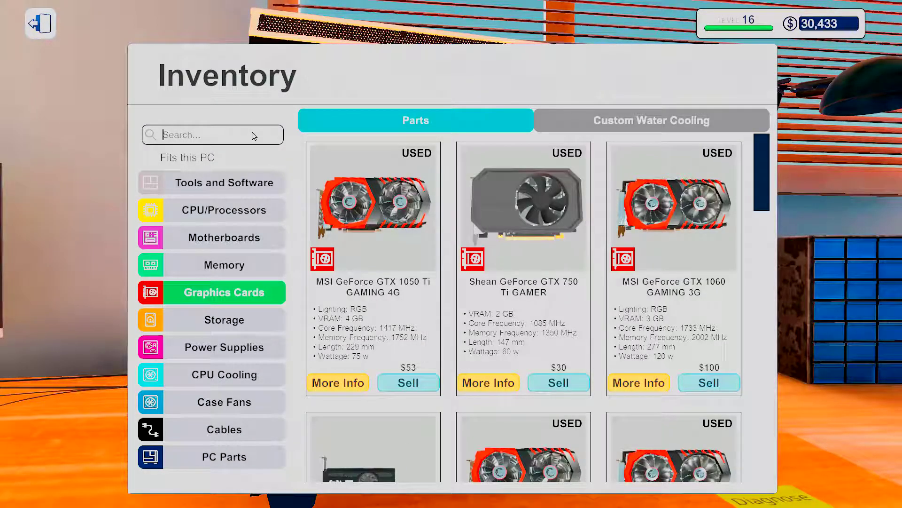
{"action": "type", "text": "58"}
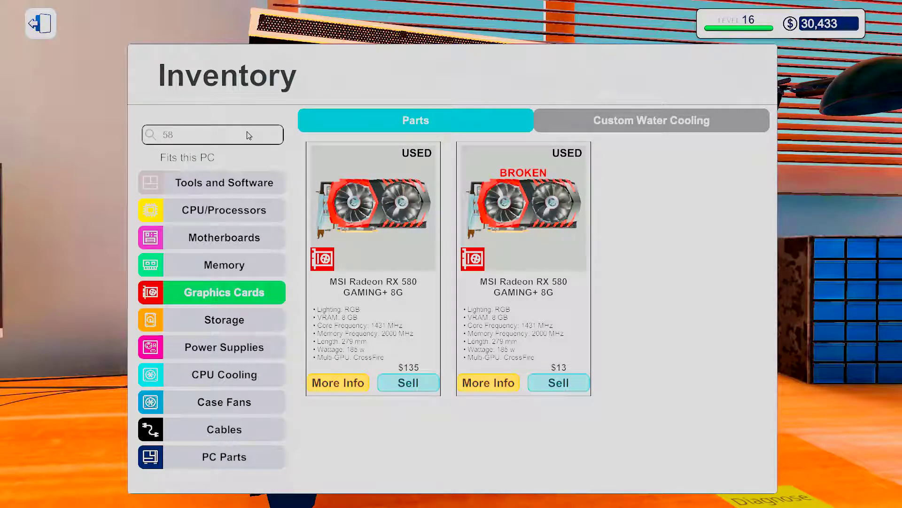
{"action": "left_click", "coordinate": [372, 192]}
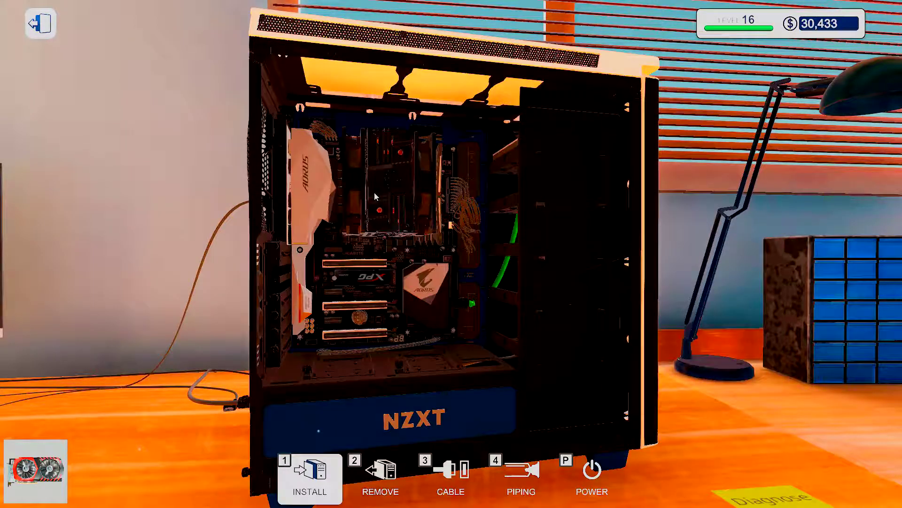
{"action": "left_click", "coordinate": [347, 267]}
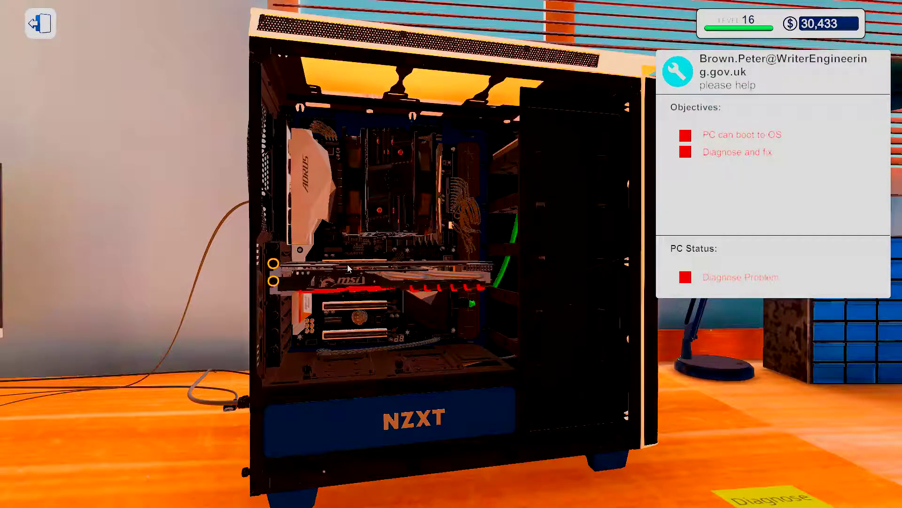
Step: Connect the power cable to the RX 580
{"action": "key", "text": "2"}
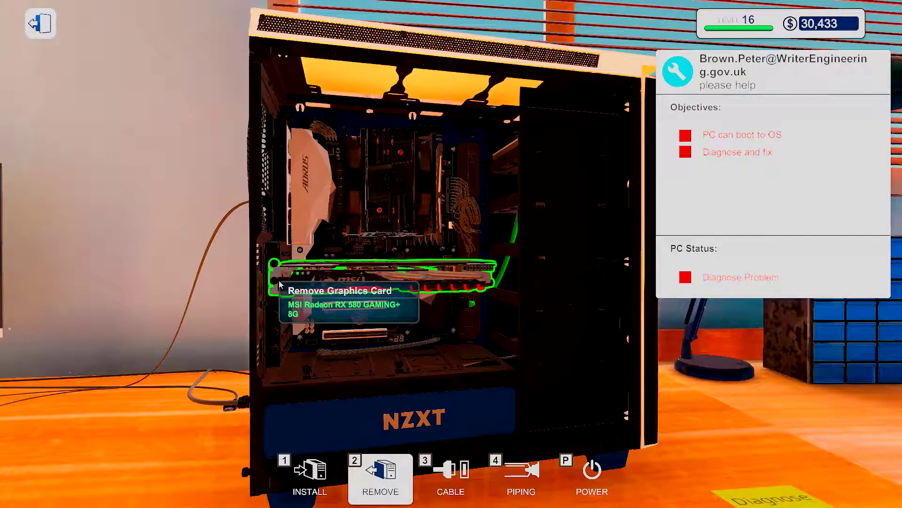
{"action": "key", "text": "3"}
{"action": "left_click", "coordinate": [483, 270]}
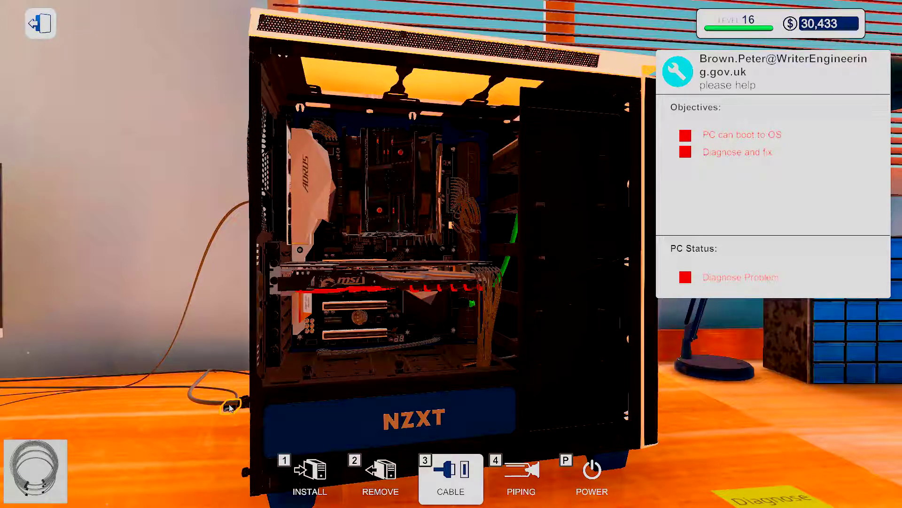
{"action": "mouse_move", "coordinate": [237, 410]}
{"action": "left_mouse_down"}
{"action": "mouse_move", "coordinate": [286, 281]}
{"action": "mouse_move", "coordinate": [324, 317]}
{"action": "left_mouse_up"}
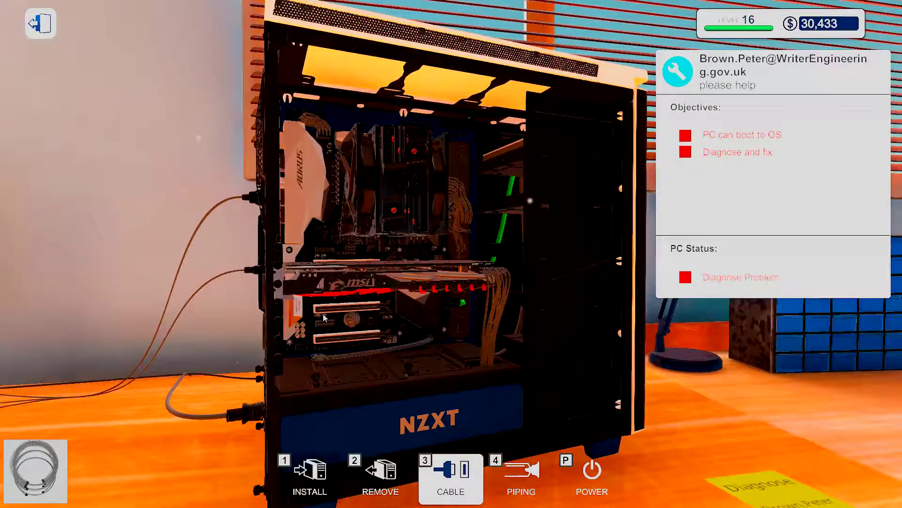
Step: Boot the PC, read the 'ERROR: No cpu found' screen and step back
{"action": "key", "text": "Escape"}
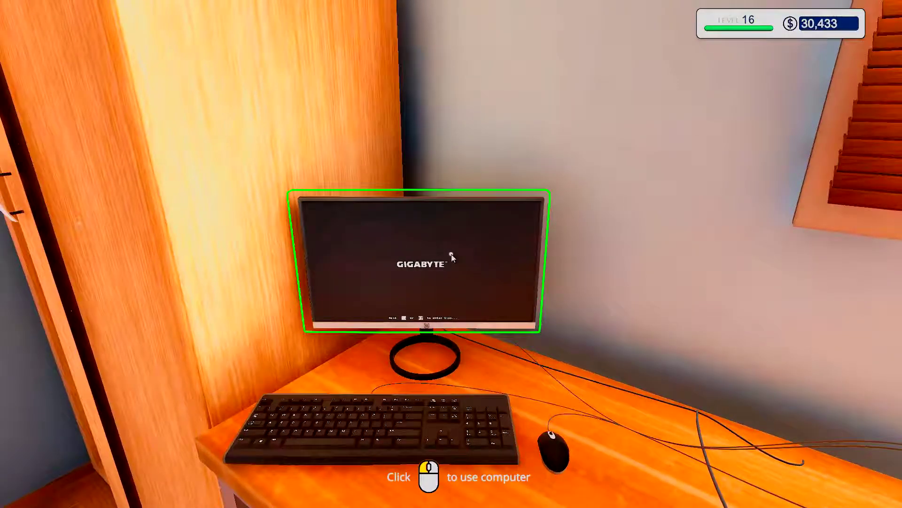
{"action": "left_click", "coordinate": [451, 258]}
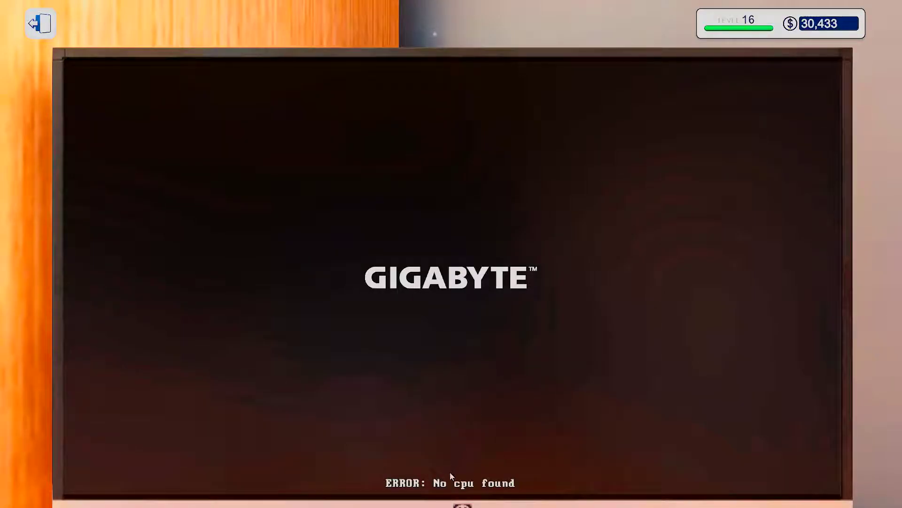
{"action": "key", "text": "Escape"}
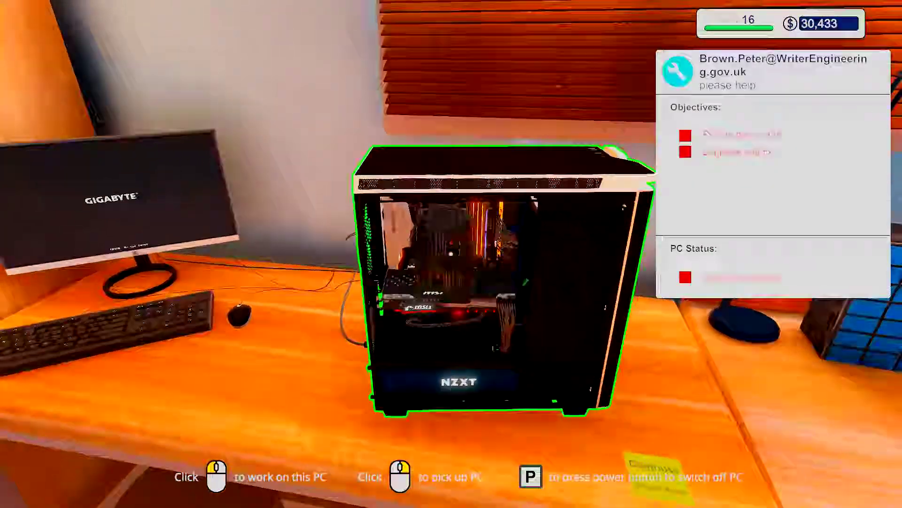
Step: Remove the air cooler and take the Ryzen 7 1700X out of its socket
{"action": "left_click", "coordinate": [537, 304]}
{"action": "key", "text": "2"}
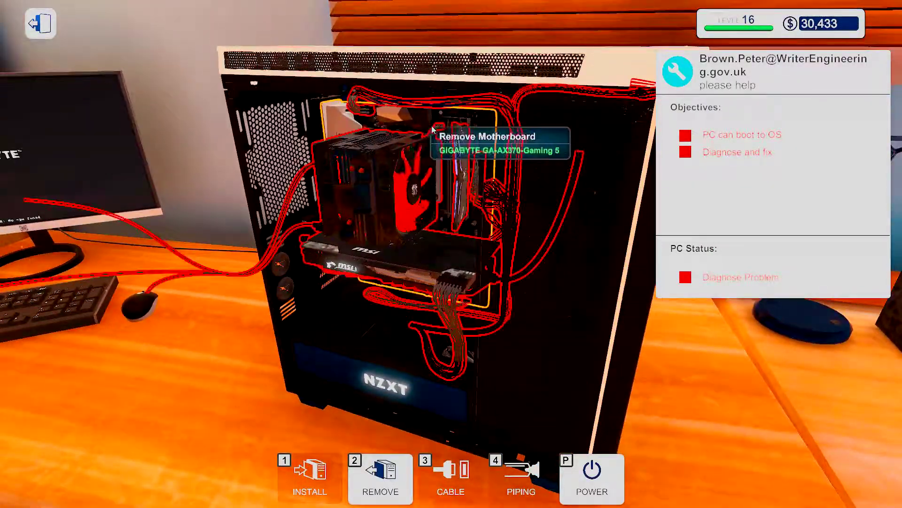
{"action": "key", "text": "3"}
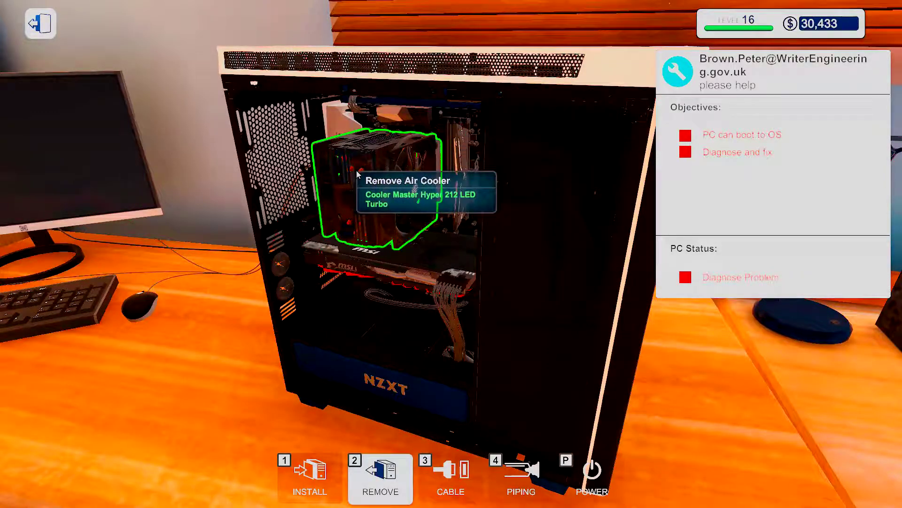
{"action": "left_click", "coordinate": [352, 173]}
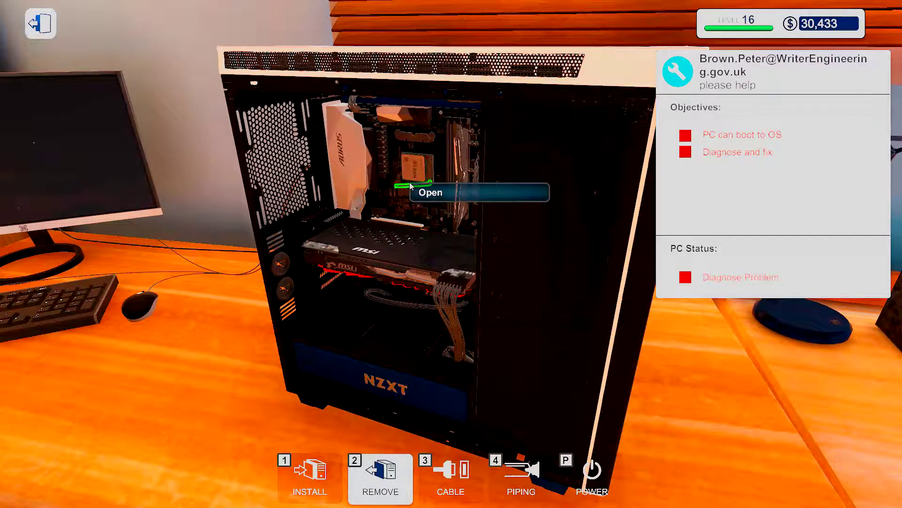
{"action": "left_click", "coordinate": [410, 186]}
{"action": "left_click", "coordinate": [416, 167]}
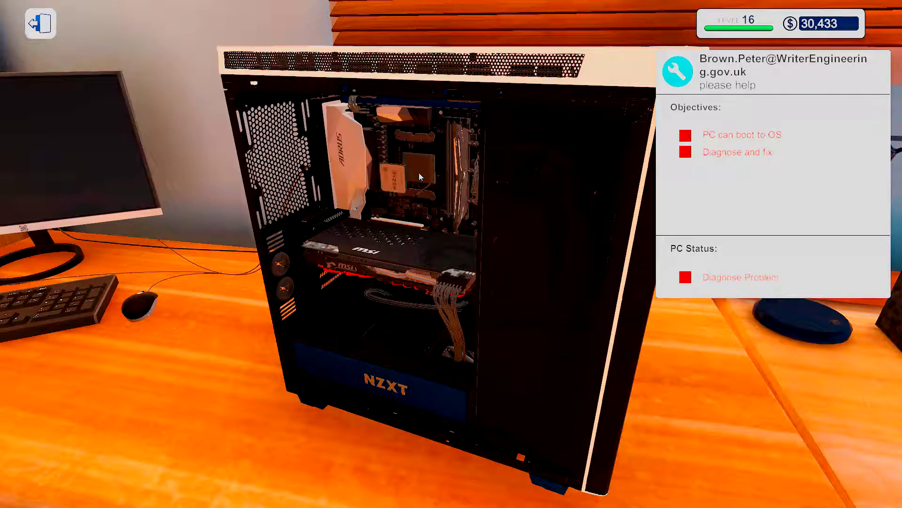
{"action": "left_click", "coordinate": [303, 442]}
Step: Check the processors inventory, which lists the 1700X as broken, then leave the PC
{"action": "key", "text": "i"}
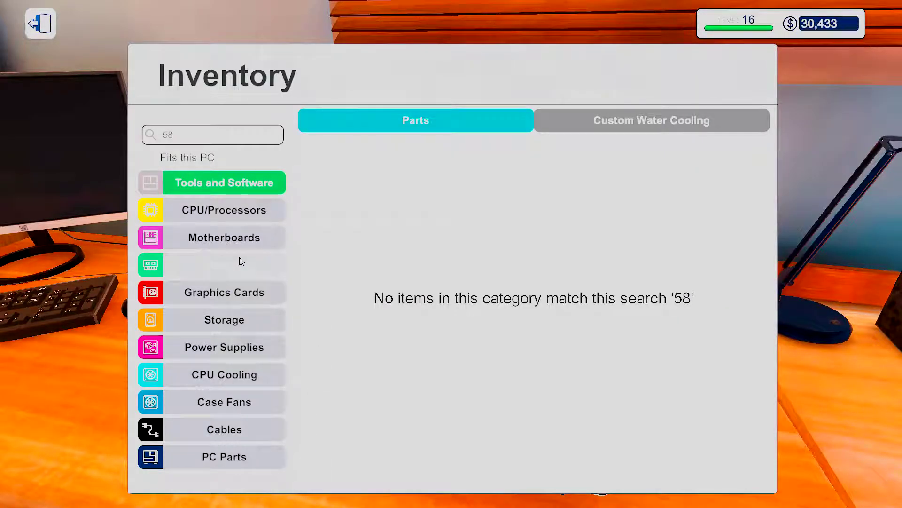
{"action": "left_click", "coordinate": [225, 238]}
{"action": "left_click", "coordinate": [227, 211]}
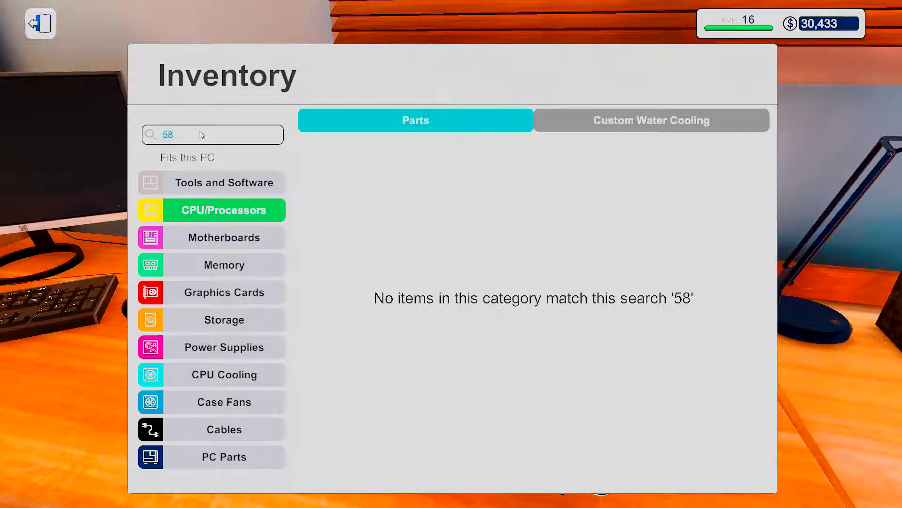
{"action": "key", "text": "BackSpace"}
{"action": "key", "text": "BackSpace"}
{"action": "type", "text": "17"}
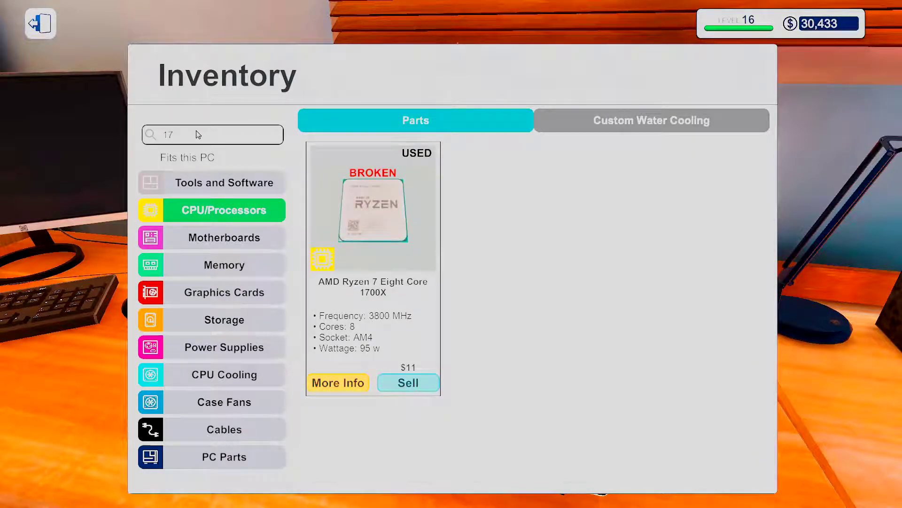
{"action": "key", "text": "BackSpace"}
{"action": "key", "text": "BackSpace"}
{"action": "key", "text": "Escape"}
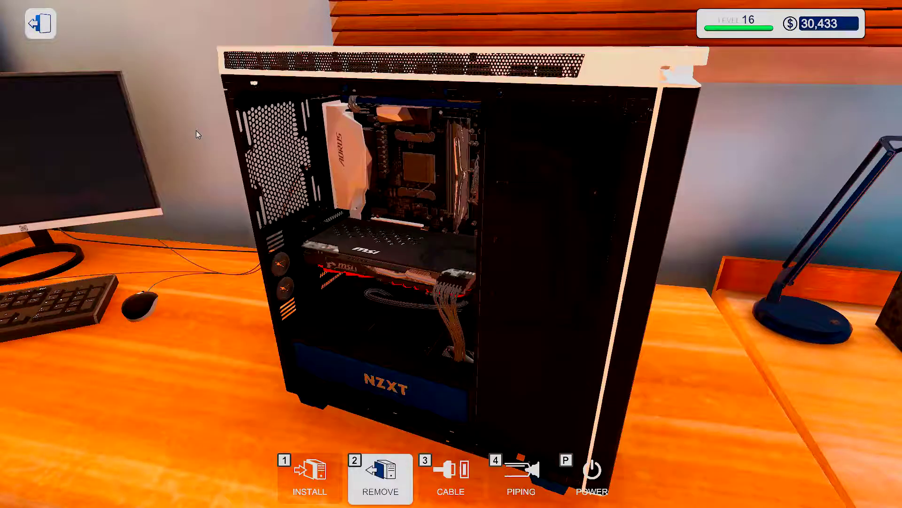
{"action": "key", "text": "Escape"}
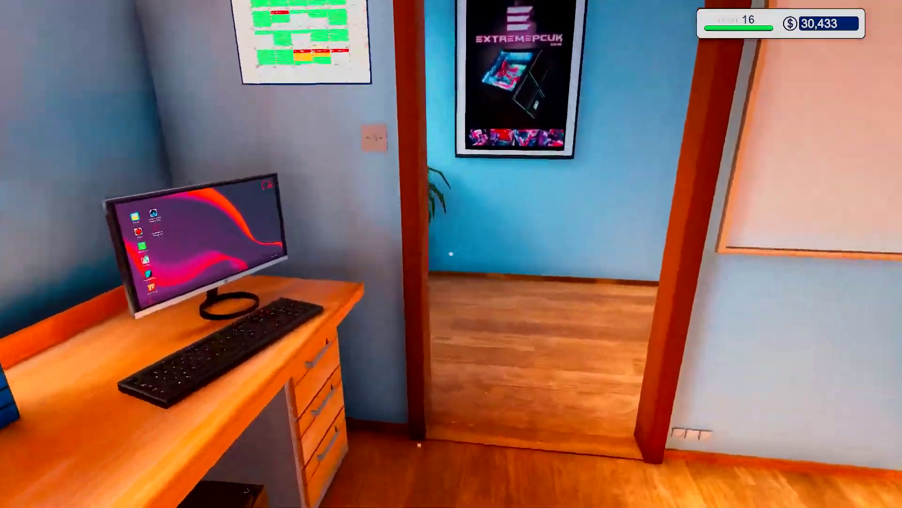
Step: Add a replacement AMD Ryzen 7 1700X to the cart in the desk computer's Shop
{"action": "left_click", "coordinate": [452, 254]}
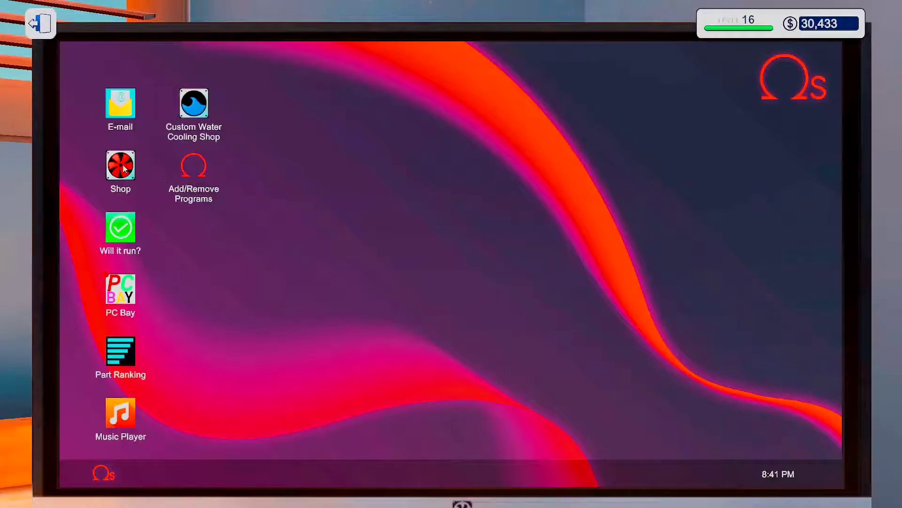
{"action": "double_click", "coordinate": [120, 169]}
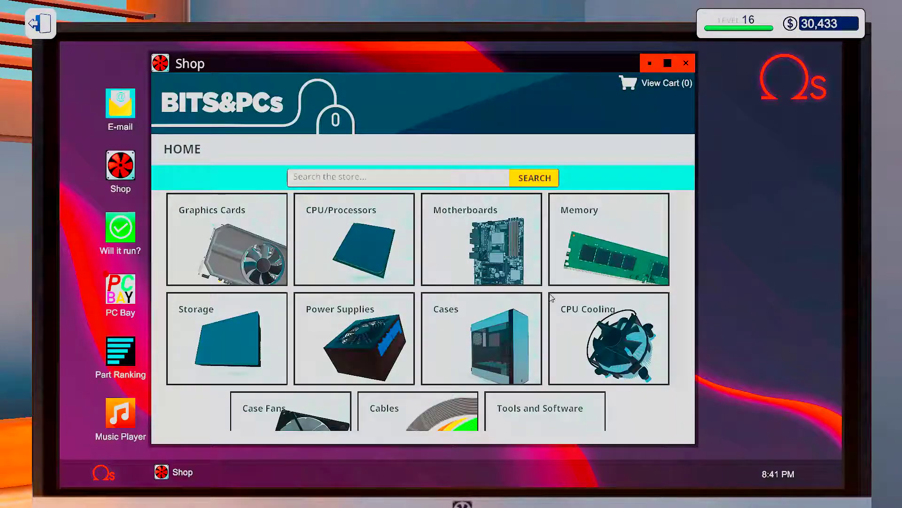
{"action": "left_click", "coordinate": [370, 249]}
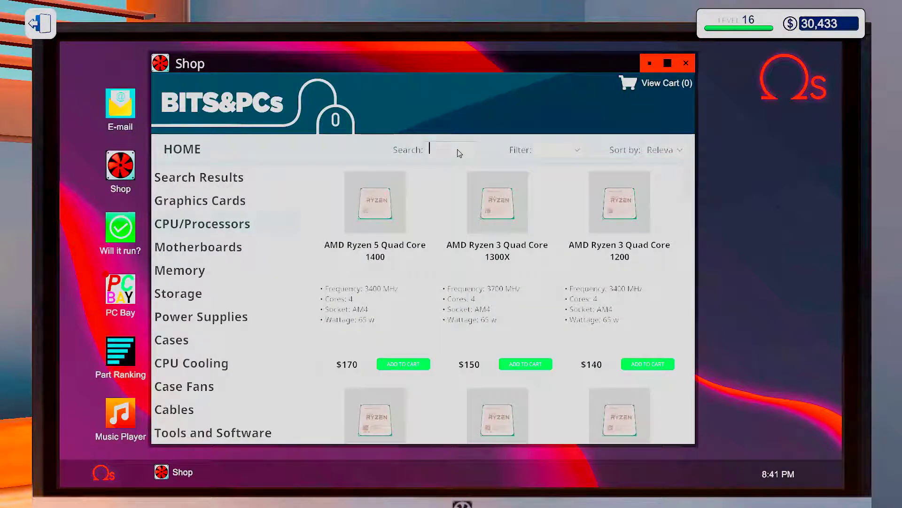
{"action": "type", "text": "1700"}
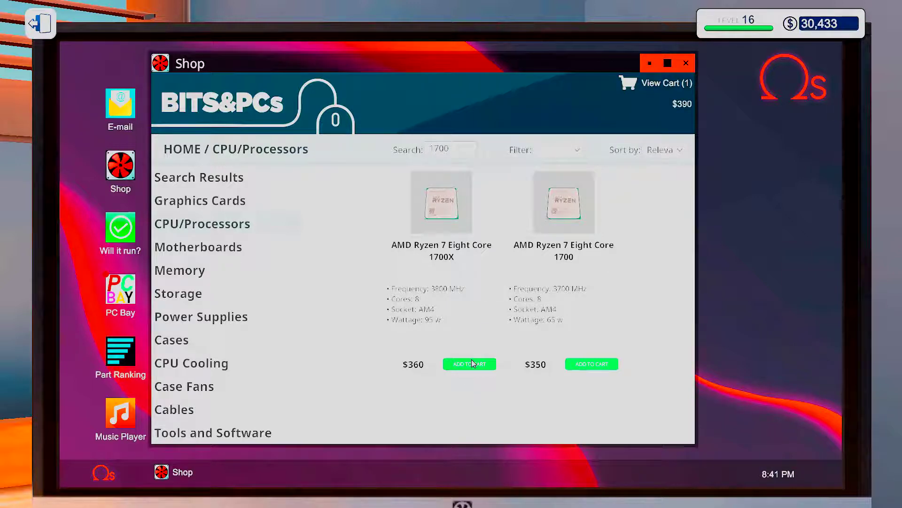
{"action": "key", "text": "Escape"}
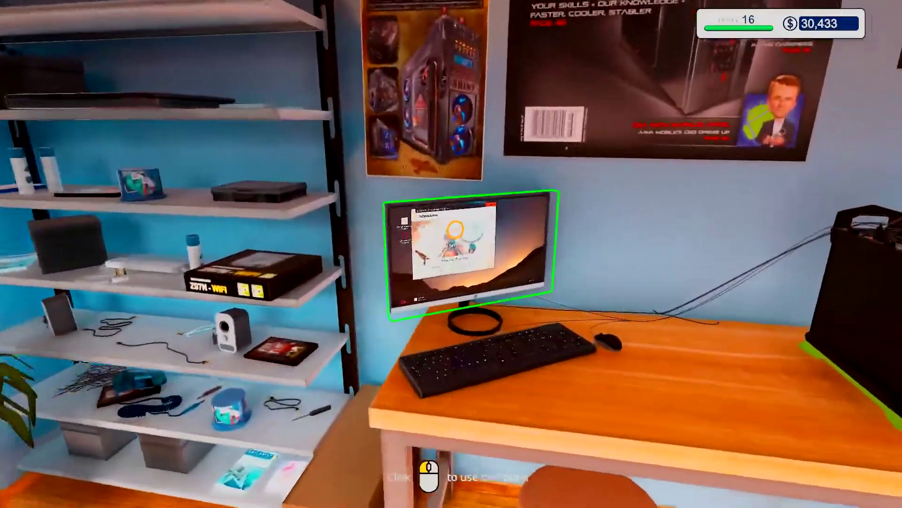
{"action": "left_click", "coordinate": [466, 253]}
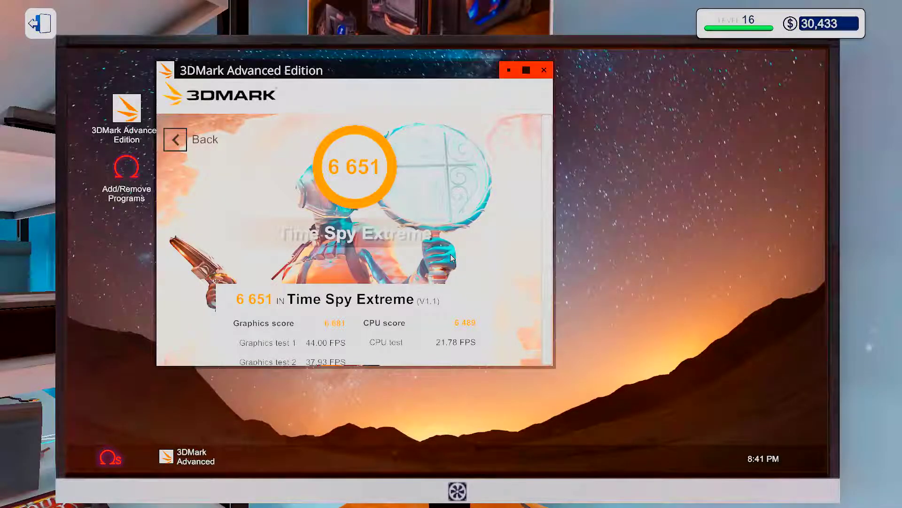
{"action": "key", "text": "Escape"}
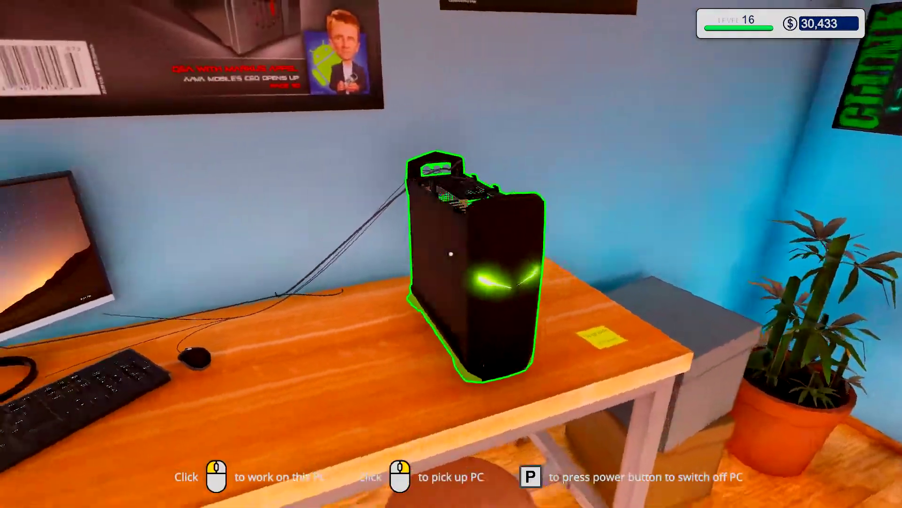
Step: Refit the side panel on the dual graphics card PC from the case parts inventory
{"action": "left_click", "coordinate": [451, 254]}
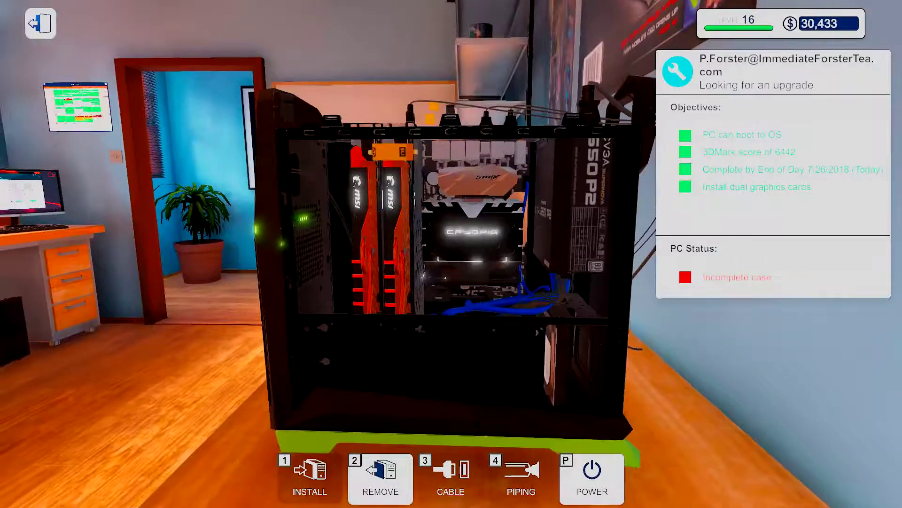
{"action": "left_click", "coordinate": [310, 476]}
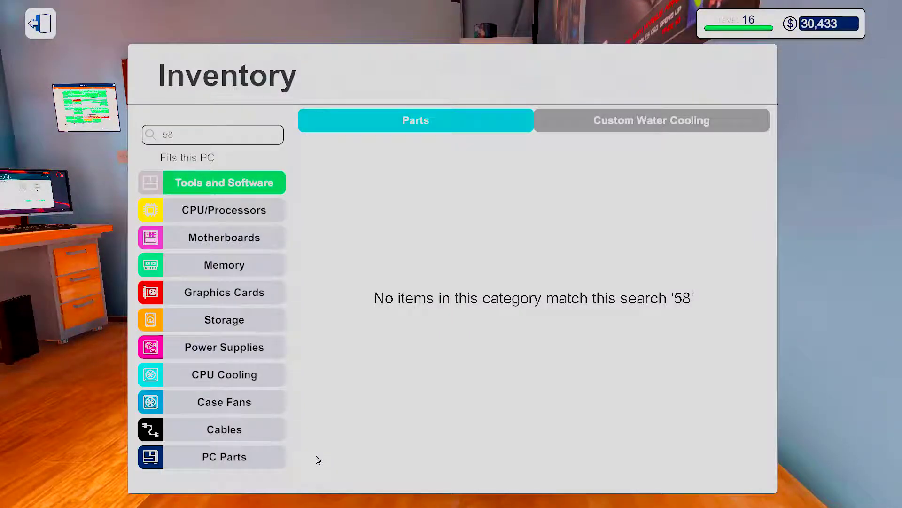
{"action": "left_click", "coordinate": [234, 460]}
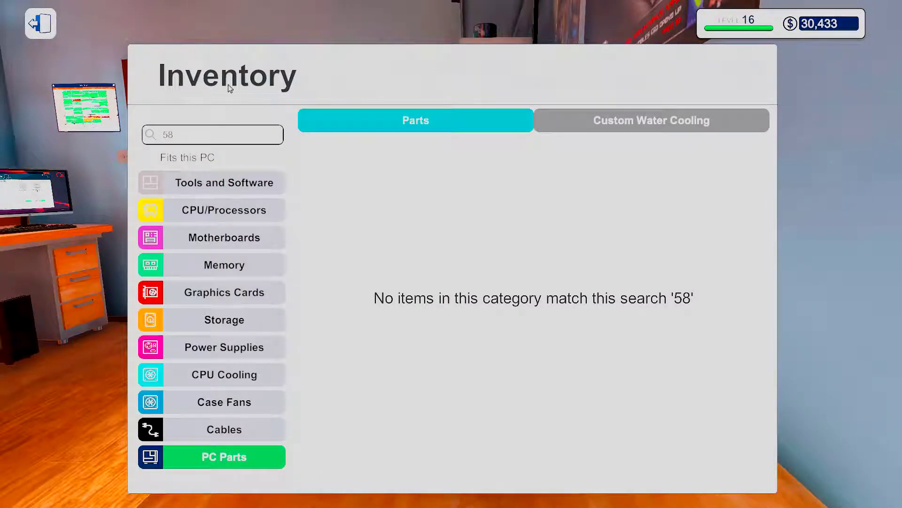
{"action": "key", "text": "BackSpace"}
{"action": "key", "text": "BackSpace"}
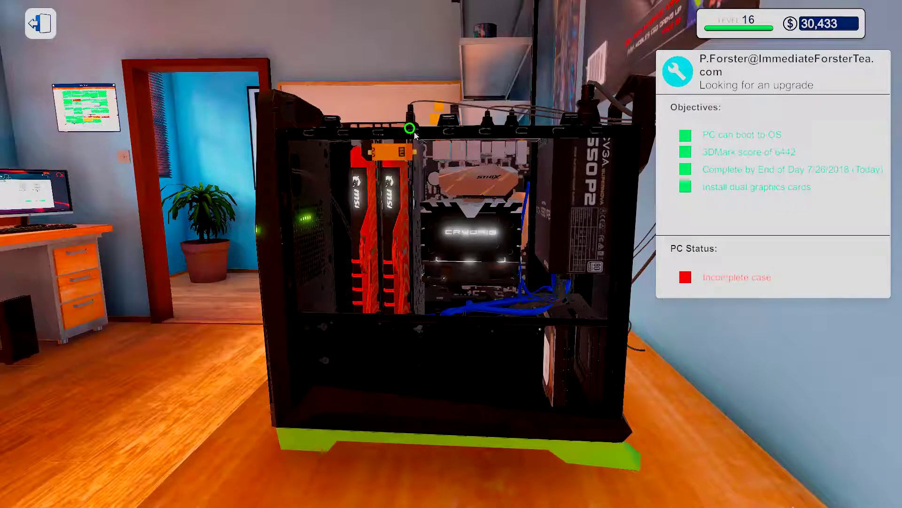
{"action": "key", "text": "Tab"}
{"action": "left_click", "coordinate": [303, 480]}
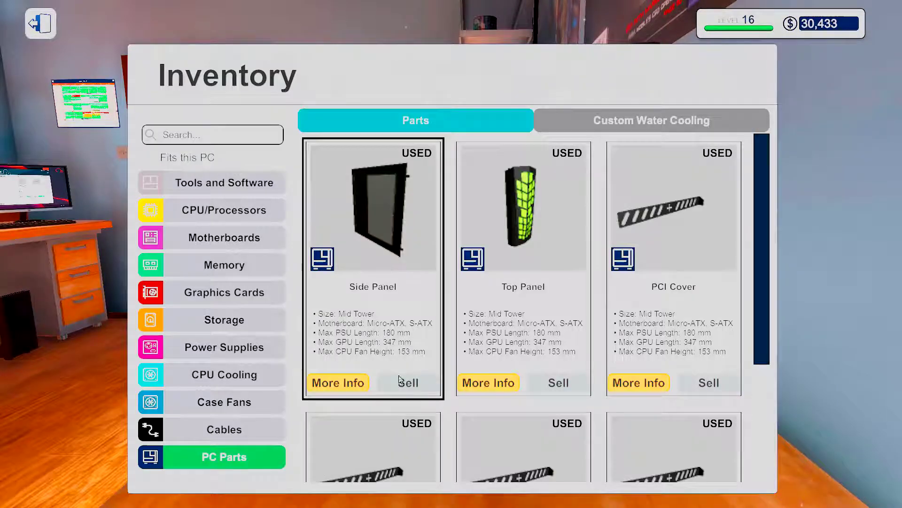
{"action": "left_click", "coordinate": [373, 212]}
{"action": "left_click", "coordinate": [397, 267]}
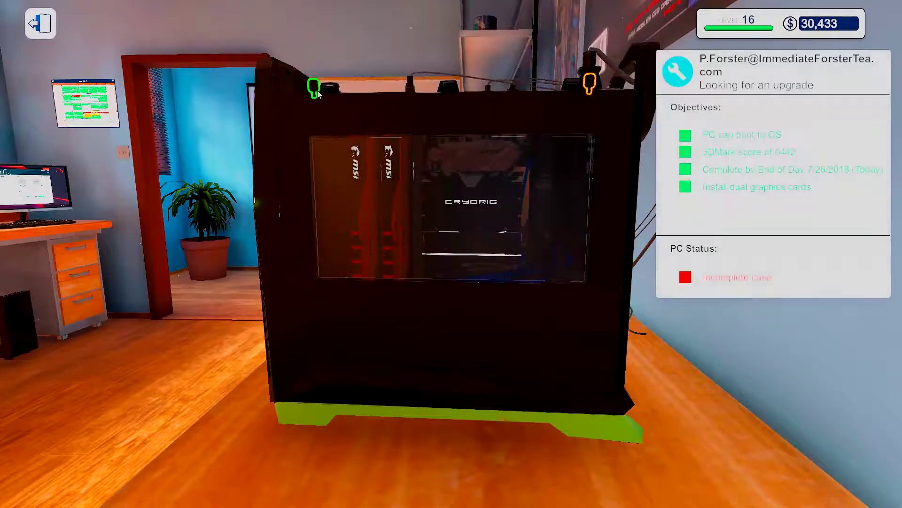
Step: Fit the top panel onto the case and fasten both of its screws
{"action": "key", "text": "Tab"}
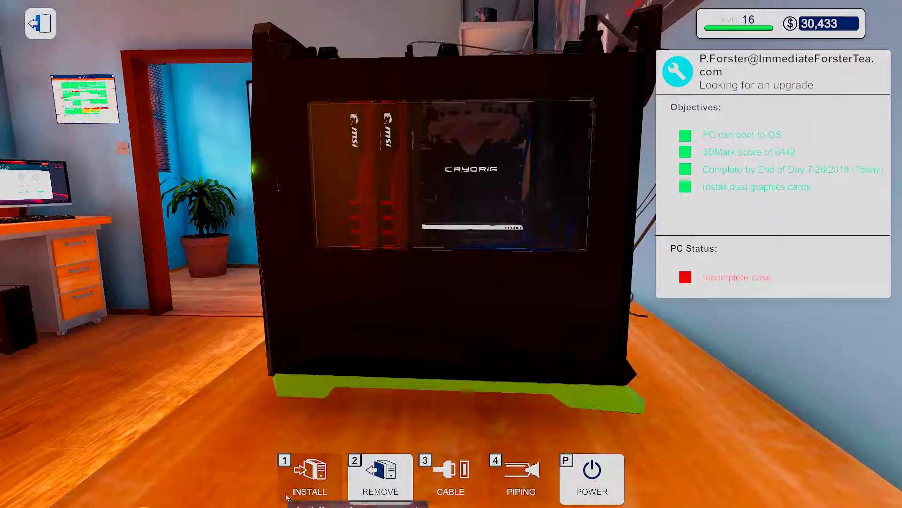
{"action": "left_click", "coordinate": [310, 477]}
{"action": "left_click", "coordinate": [393, 208]}
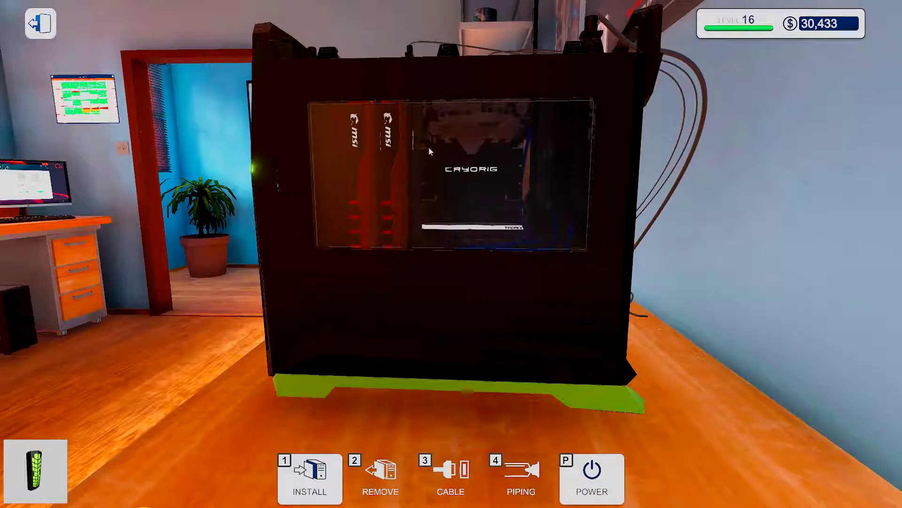
{"action": "left_click", "coordinate": [413, 54]}
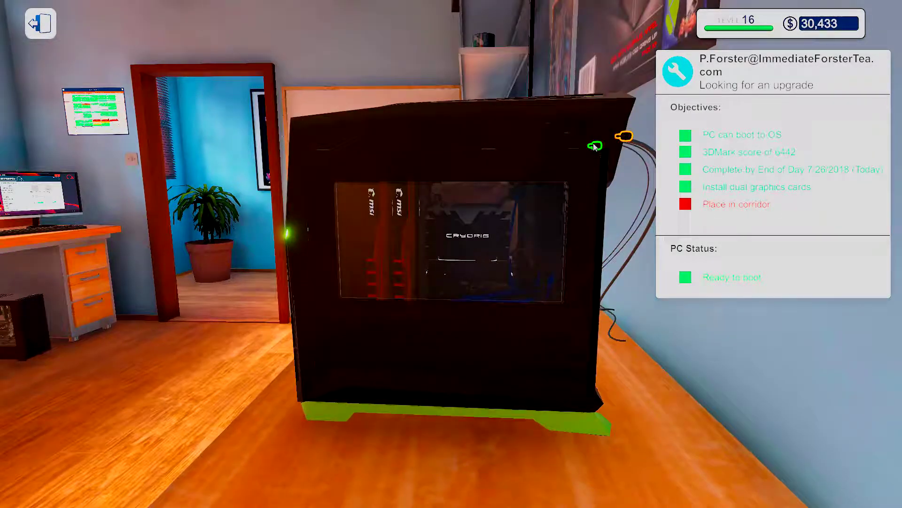
{"action": "left_click", "coordinate": [594, 145]}
{"action": "left_click", "coordinate": [625, 137]}
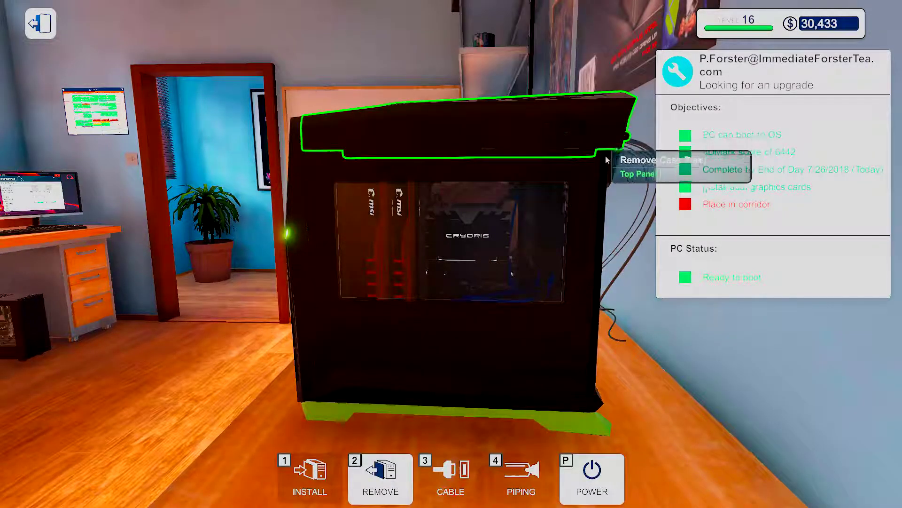
{"action": "key", "text": "Escape"}
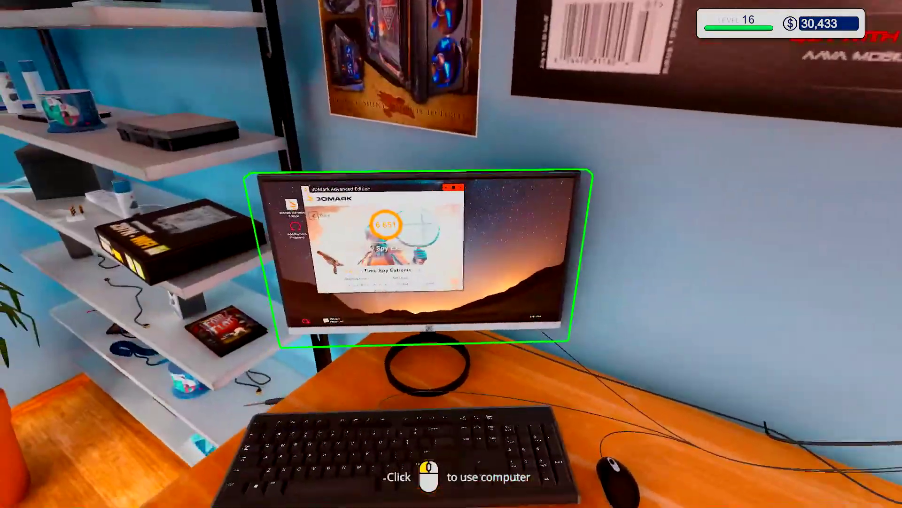
{"action": "left_click", "coordinate": [451, 254]}
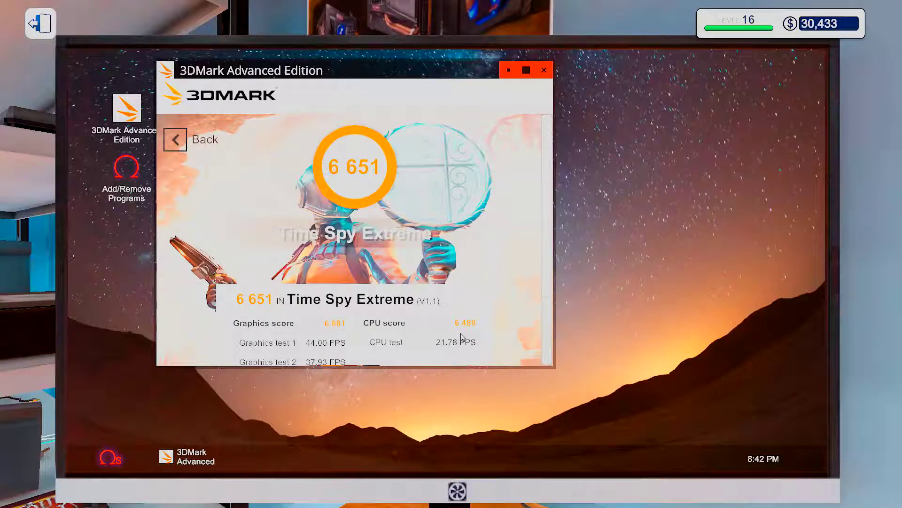
{"action": "scroll", "coordinate": [474, 331], "scroll_direction": "down", "scroll_amount": 1}
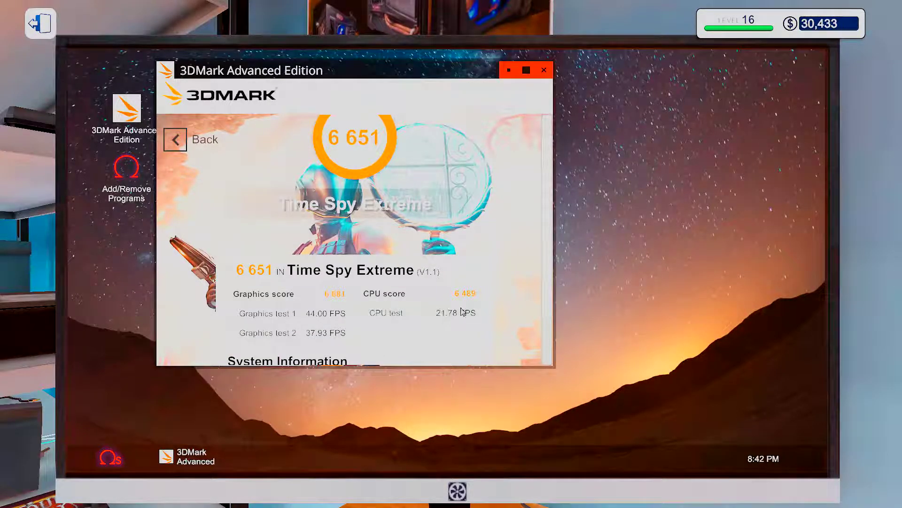
{"action": "scroll", "coordinate": [456, 310], "scroll_direction": "down", "scroll_amount": 1}
{"action": "scroll", "coordinate": [331, 277], "scroll_direction": "down", "scroll_amount": 1}
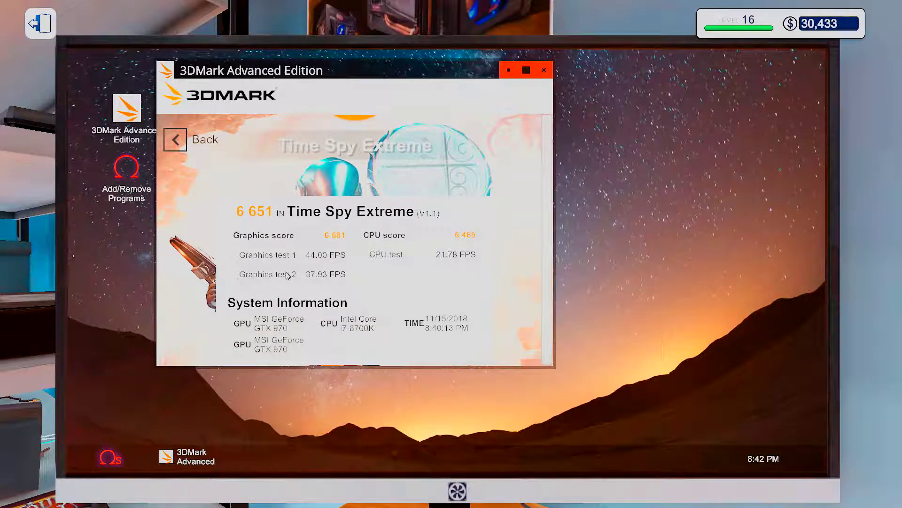
{"action": "key", "text": "Escape"}
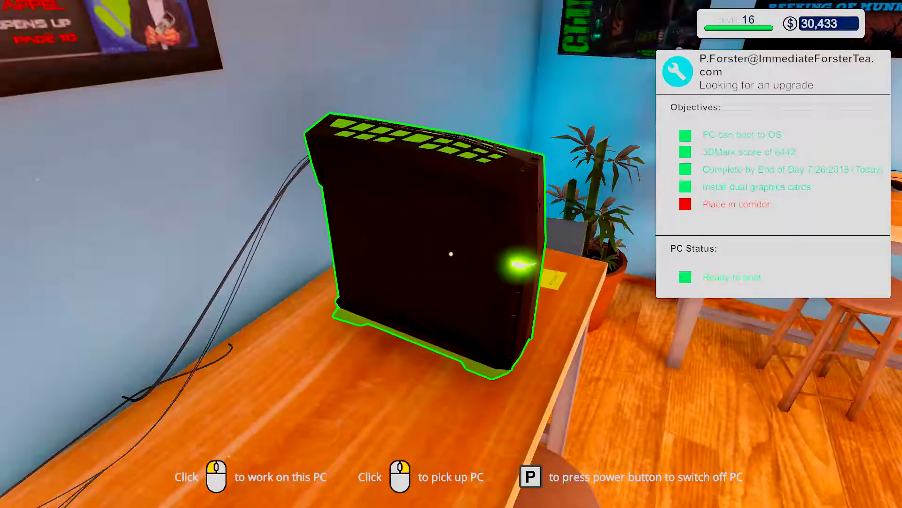
Step: Set the finished upgrade PC beside the corridor box, then walk back to the desk computer
{"action": "right_click", "coordinate": [451, 255]}
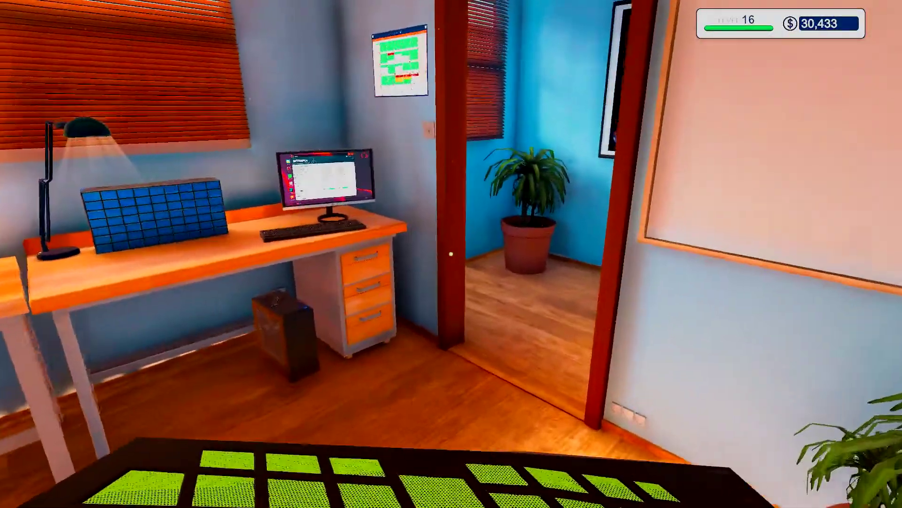
{"action": "key", "text": "w"}
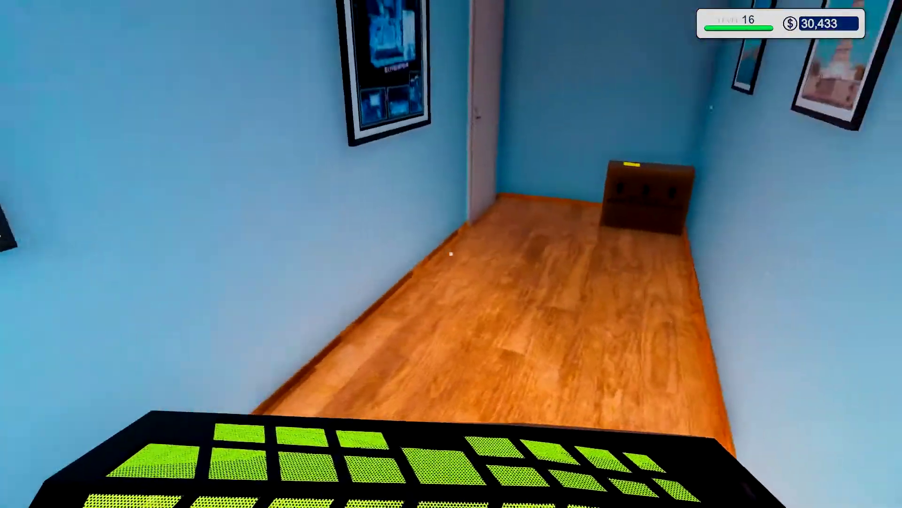
{"action": "key", "text": "w"}
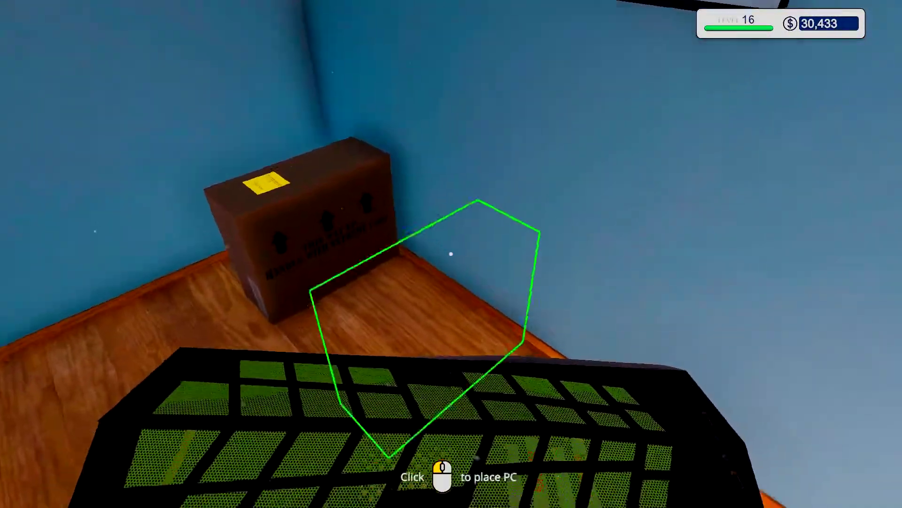
{"action": "left_click", "coordinate": [451, 254]}
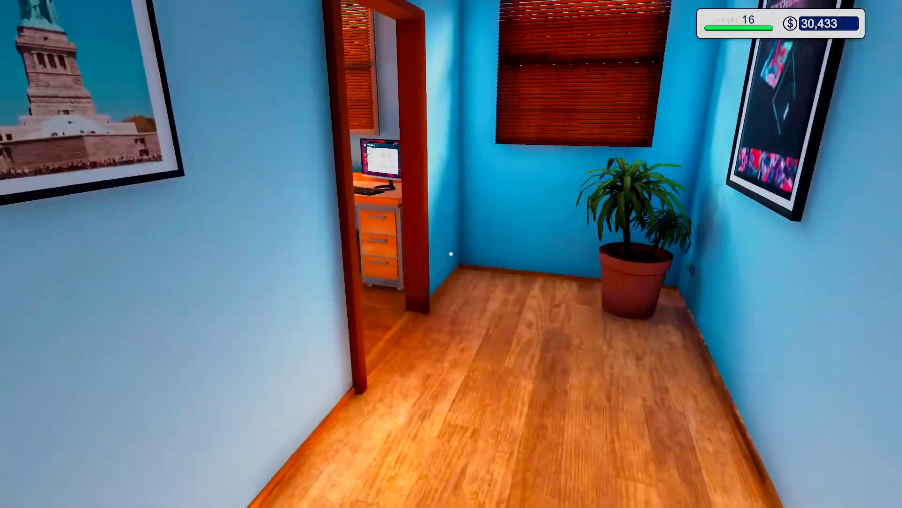
{"action": "key", "text": "w"}
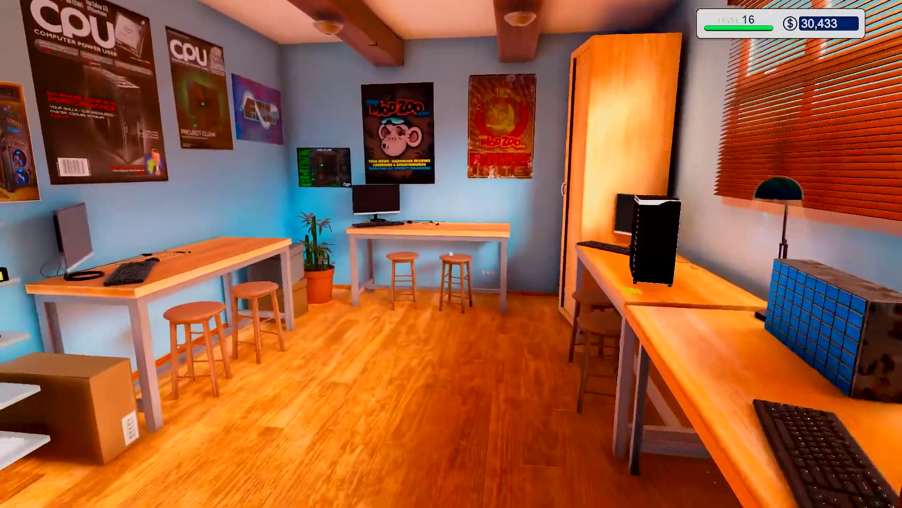
{"action": "key", "text": "w"}
{"action": "left_click", "coordinate": [451, 254]}
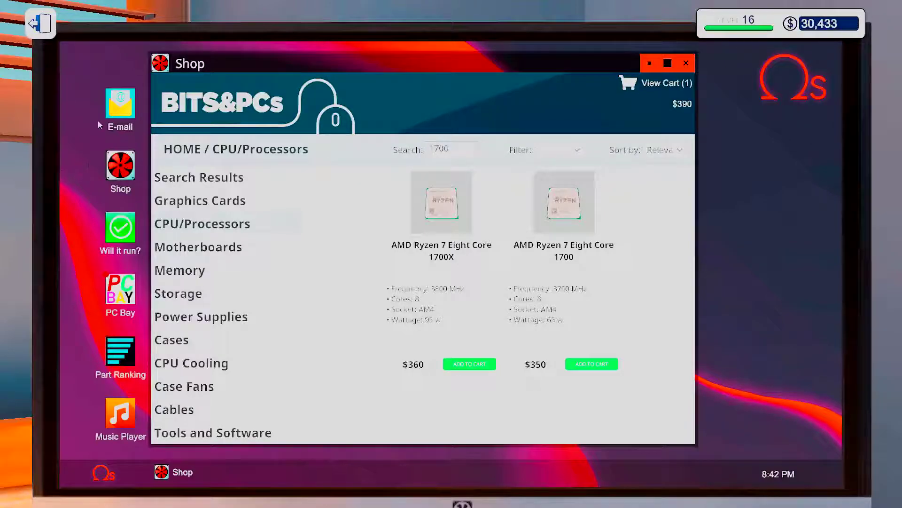
Step: Collect and discard the upgrade and repair job emails, then read the Levelled Up! email
{"action": "left_click", "coordinate": [120, 106]}
{"action": "left_click", "coordinate": [336, 241]}
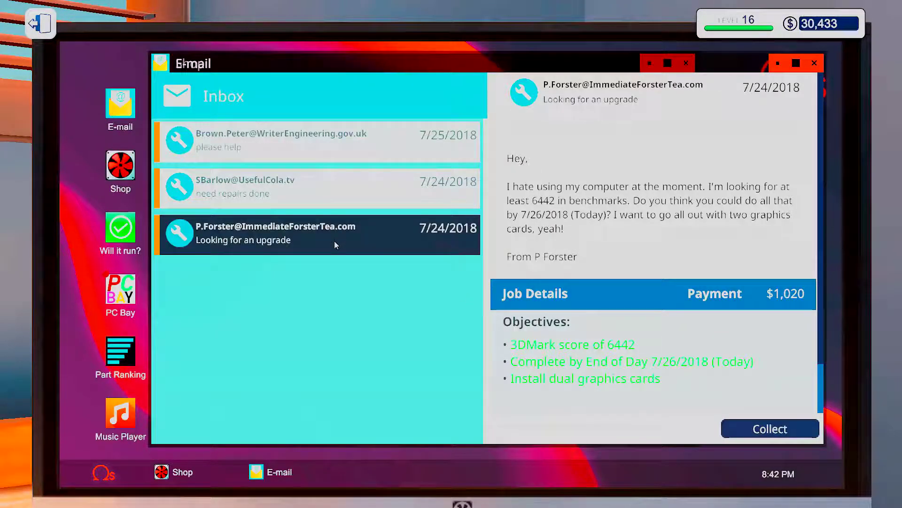
{"action": "left_click", "coordinate": [766, 430]}
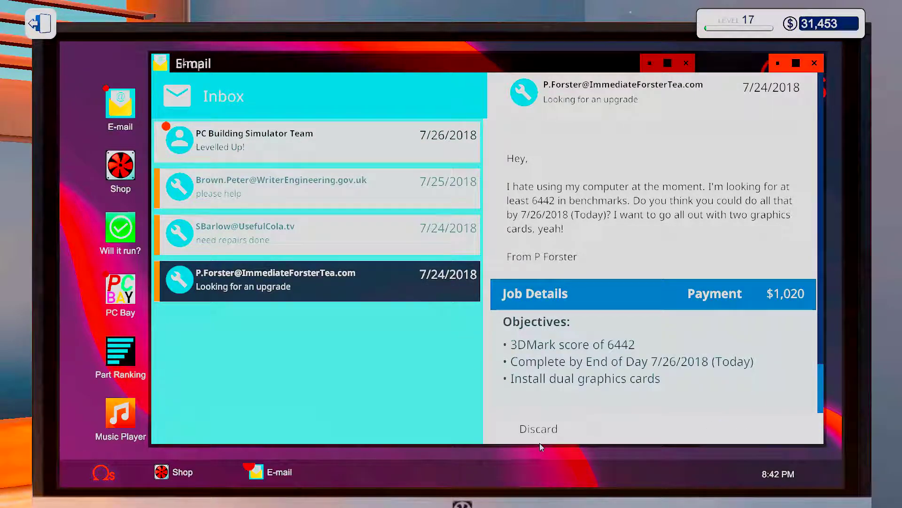
{"action": "left_click", "coordinate": [548, 432]}
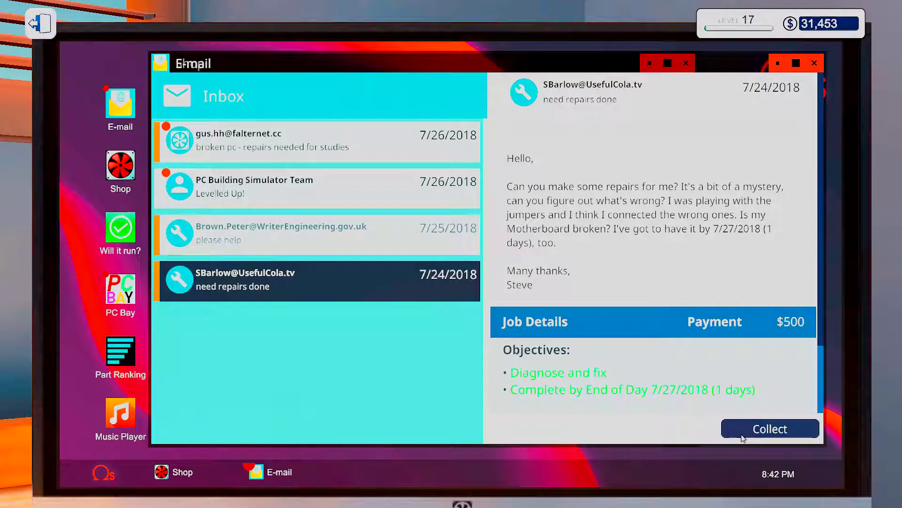
{"action": "left_click", "coordinate": [743, 438]}
{"action": "left_click", "coordinate": [539, 428]}
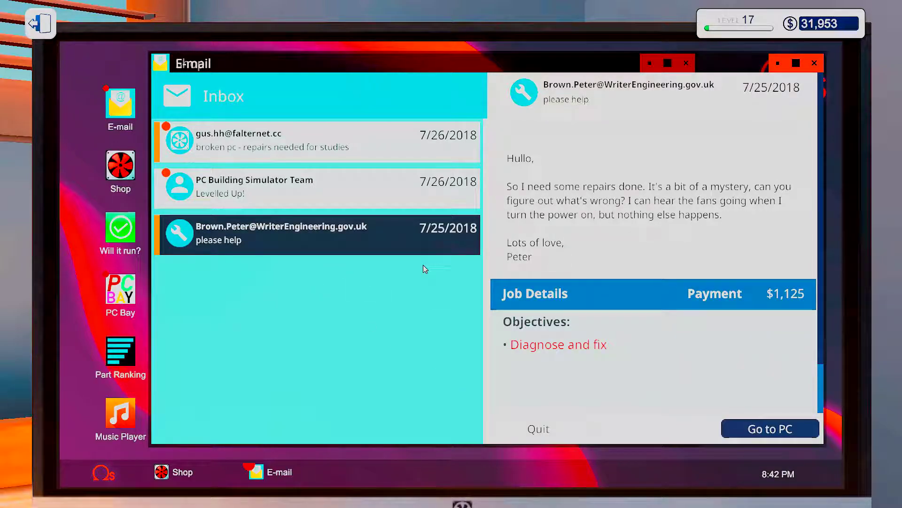
{"action": "left_click", "coordinate": [218, 240]}
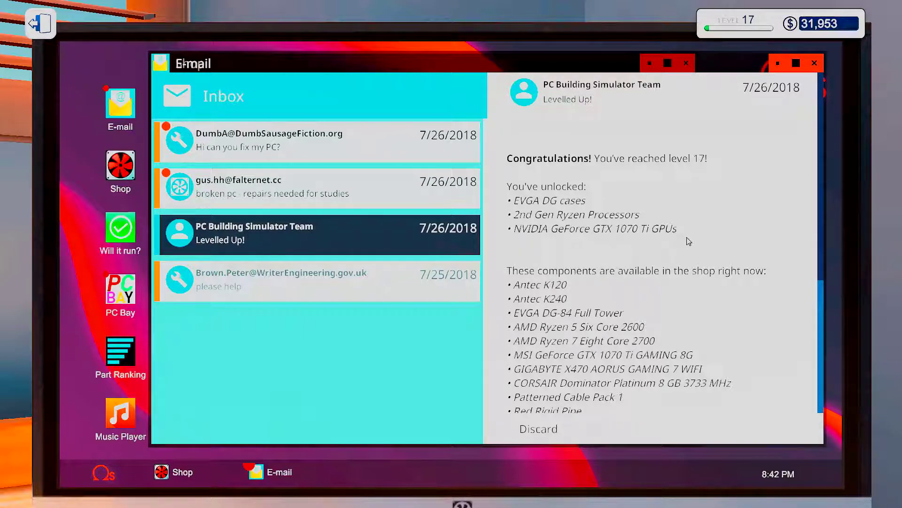
{"action": "scroll", "coordinate": [625, 316], "scroll_direction": "down", "scroll_amount": 2}
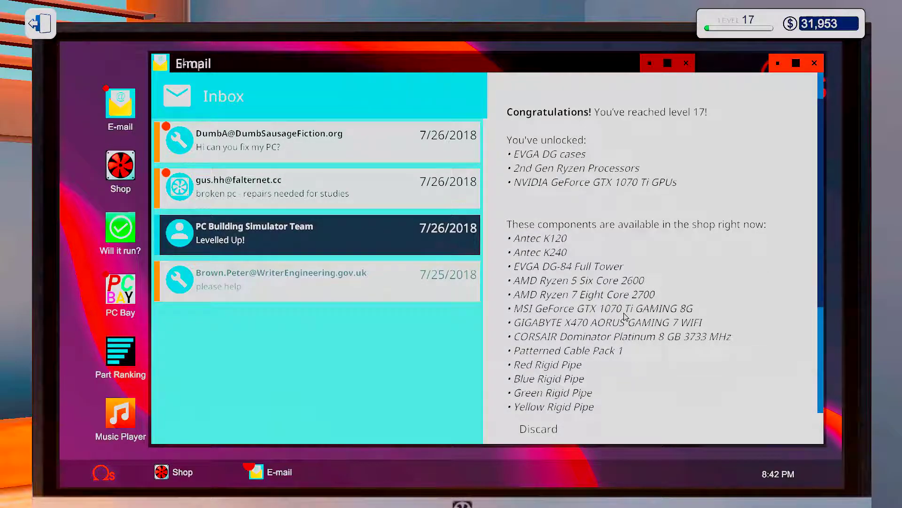
{"action": "scroll", "coordinate": [625, 317], "scroll_direction": "down", "scroll_amount": 2}
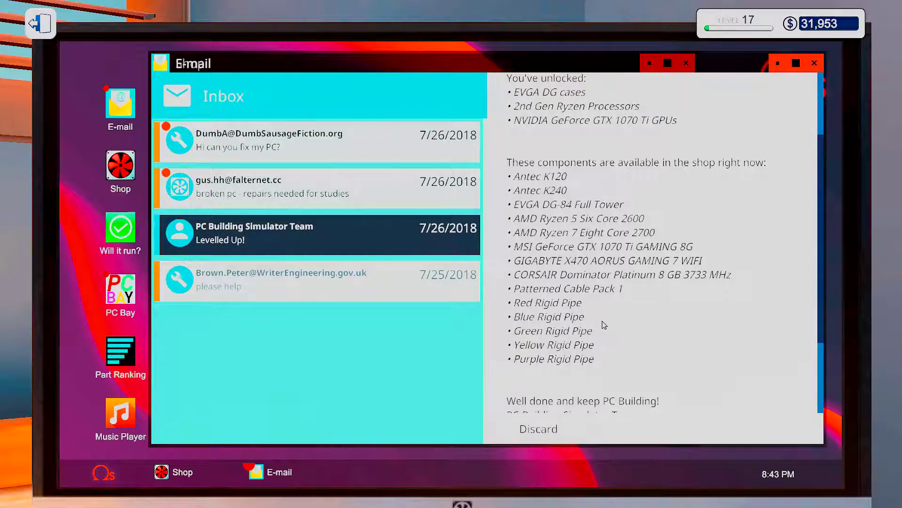
{"action": "scroll", "coordinate": [605, 329], "scroll_direction": "down", "scroll_amount": 3}
{"action": "scroll", "coordinate": [620, 331], "scroll_direction": "down", "scroll_amount": 3}
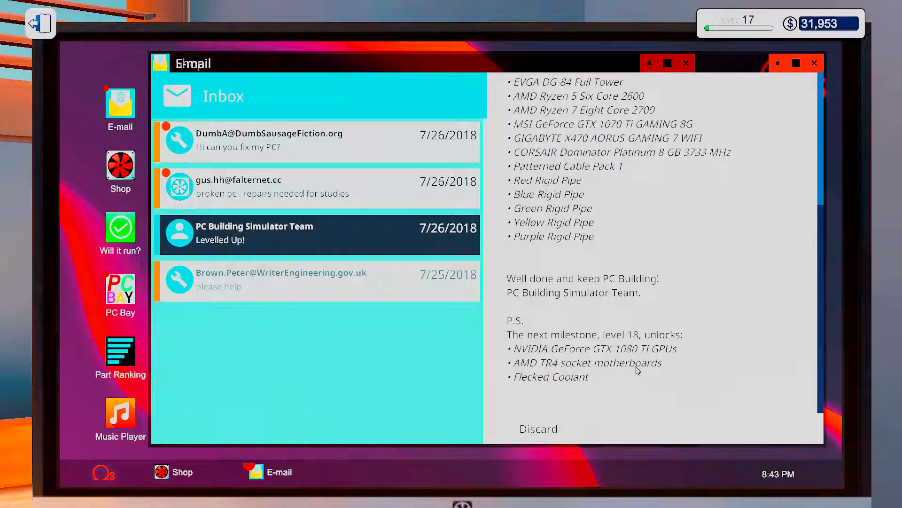
Step: Accept the broken studies PC job and the newest 'Hi can you fix my PC?' repair job
{"action": "left_click", "coordinate": [539, 429]}
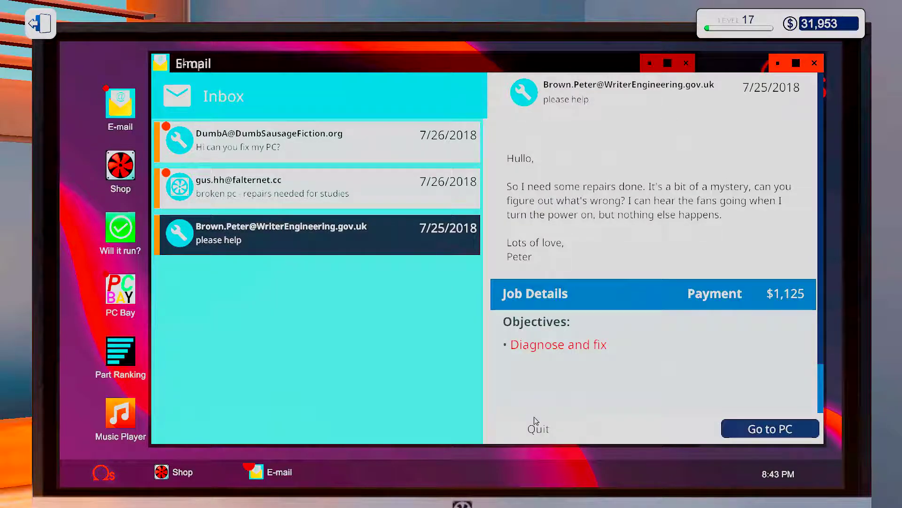
{"action": "left_click", "coordinate": [286, 200]}
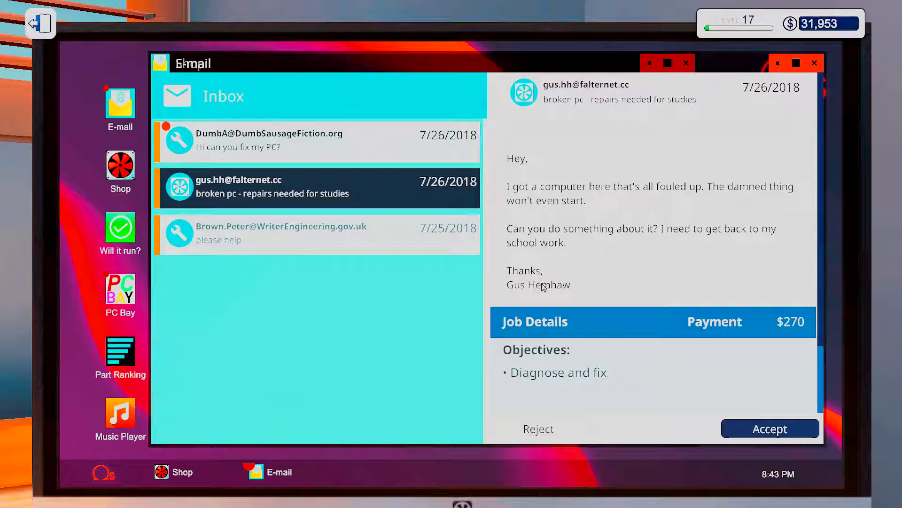
{"action": "left_click", "coordinate": [776, 430]}
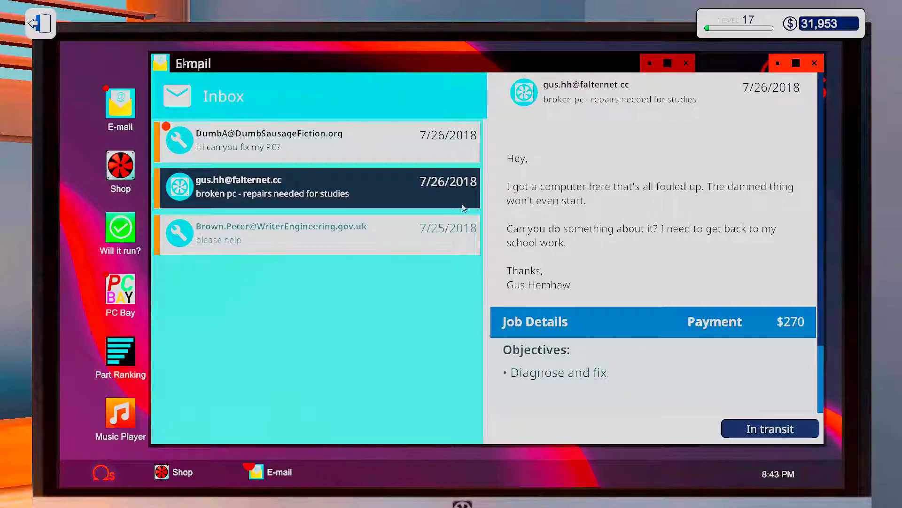
{"action": "left_click", "coordinate": [273, 146]}
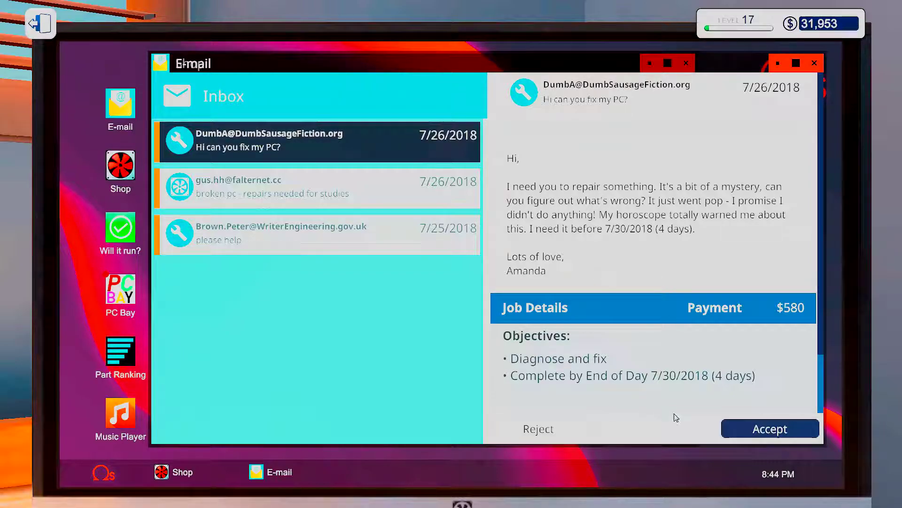
{"action": "left_click", "coordinate": [763, 430]}
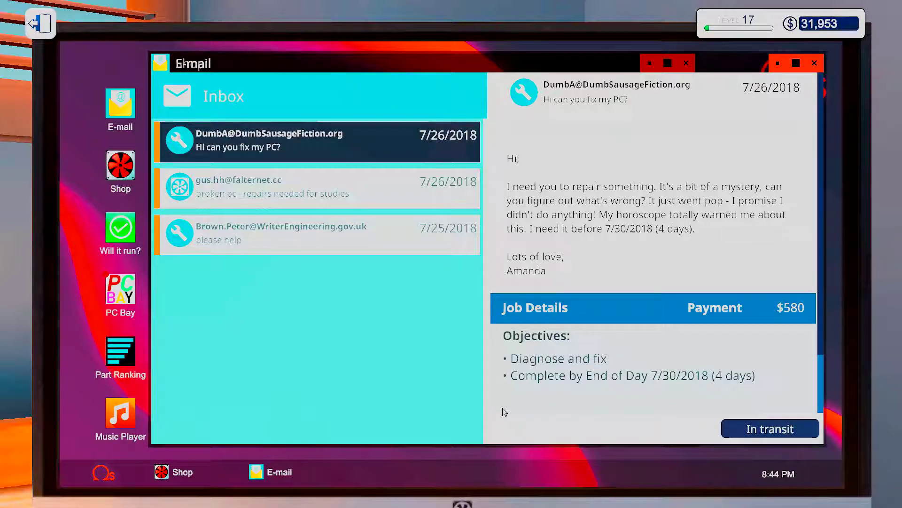
{"action": "left_click", "coordinate": [175, 474]}
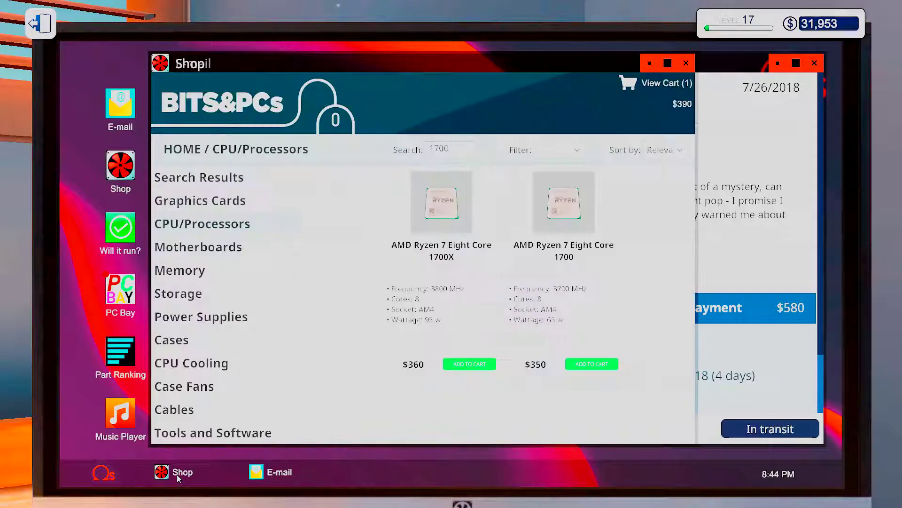
Step: Buy the $390 Ryzen 7 1700X with Next Day Delivery and leave the computer
{"action": "left_click", "coordinate": [652, 85]}
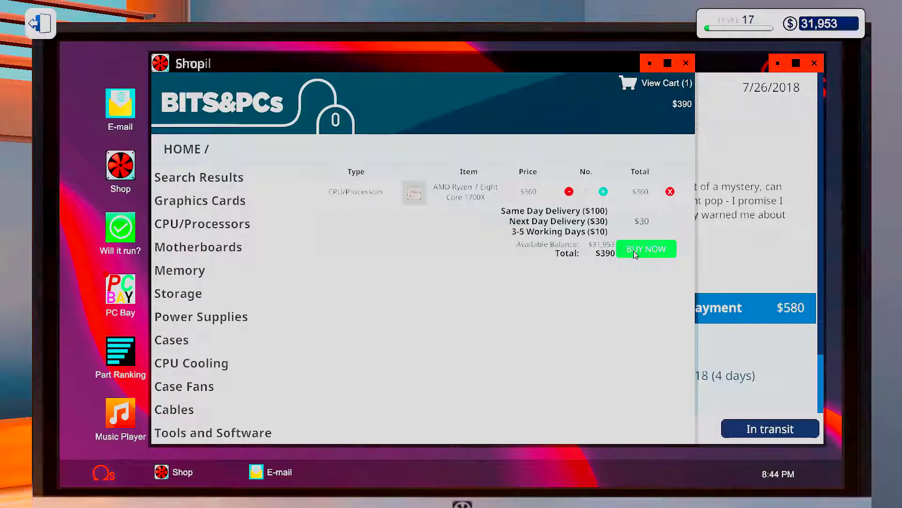
{"action": "left_click", "coordinate": [647, 248]}
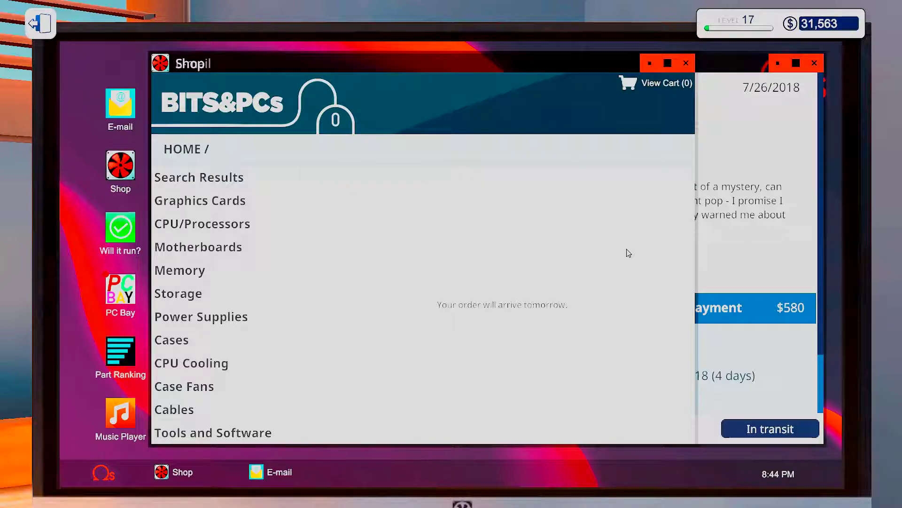
{"action": "key", "text": "Escape"}
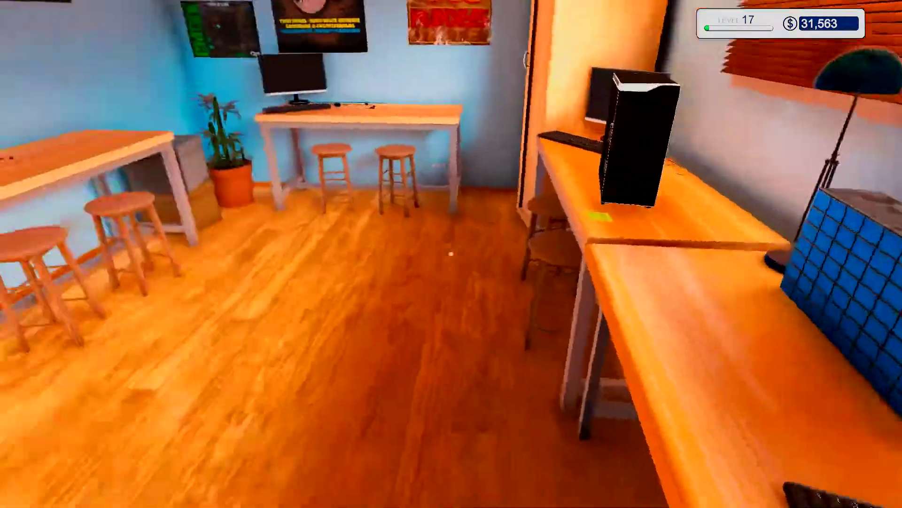
Step: End Thursday July 26 at the workshop door and start work on Friday July 27
{"action": "key", "text": "w"}
{"action": "key", "text": "w"}
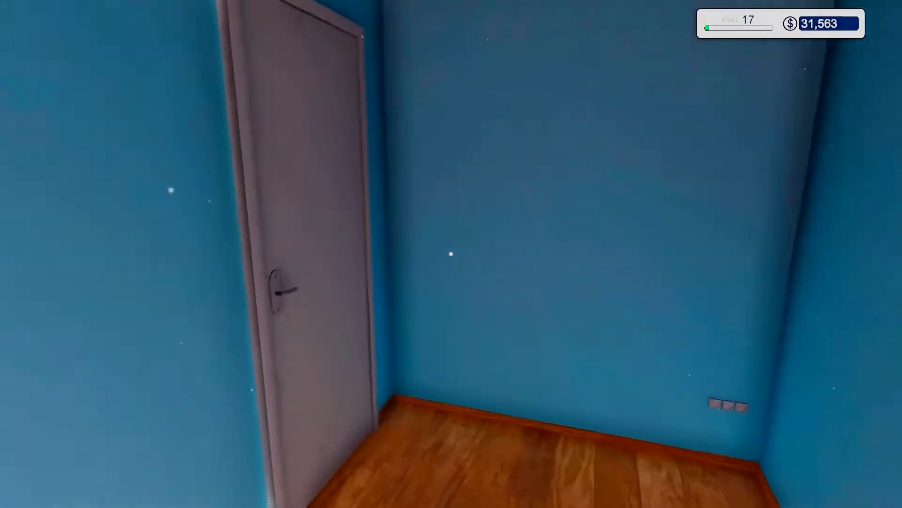
{"action": "key", "text": "w"}
{"action": "left_click", "coordinate": [451, 253]}
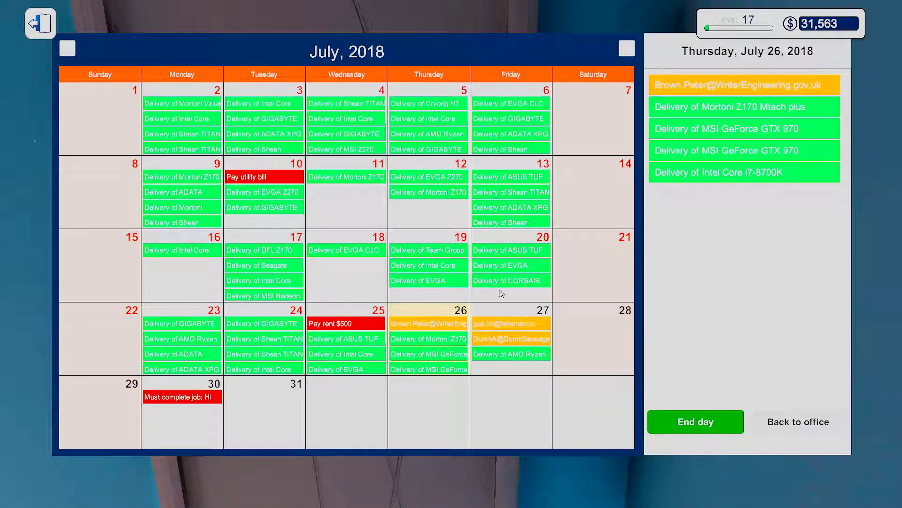
{"action": "left_click", "coordinate": [699, 420]}
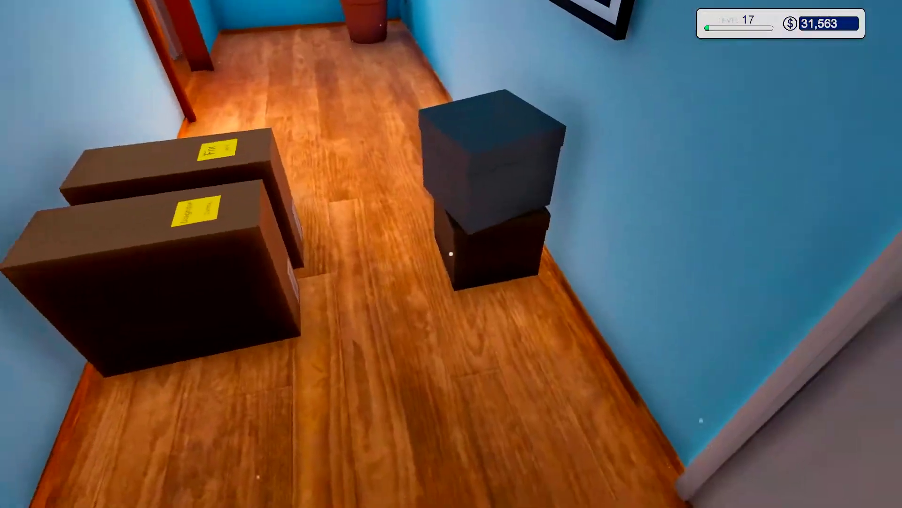
{"action": "left_click", "coordinate": [452, 254]}
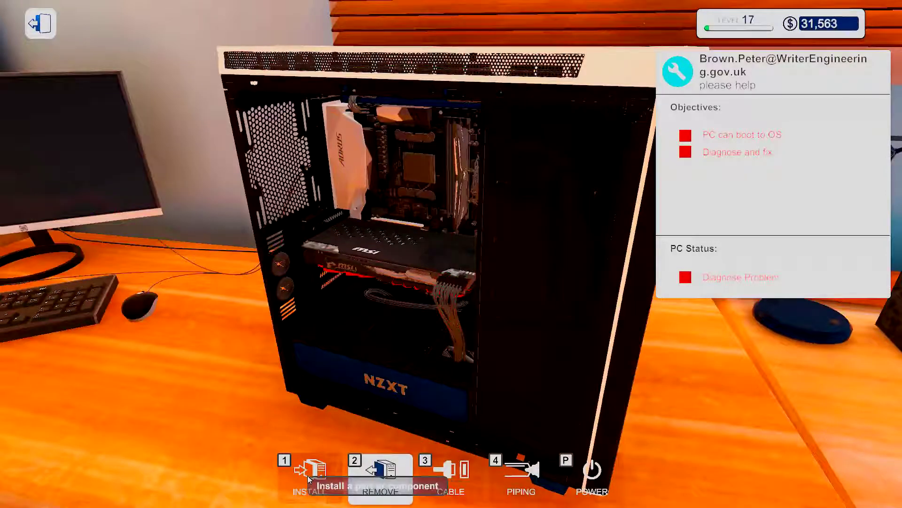
Step: Seat the Ryzen 7 1700X in the NZXT PC's socket and lock the lever
{"action": "left_click", "coordinate": [382, 491]}
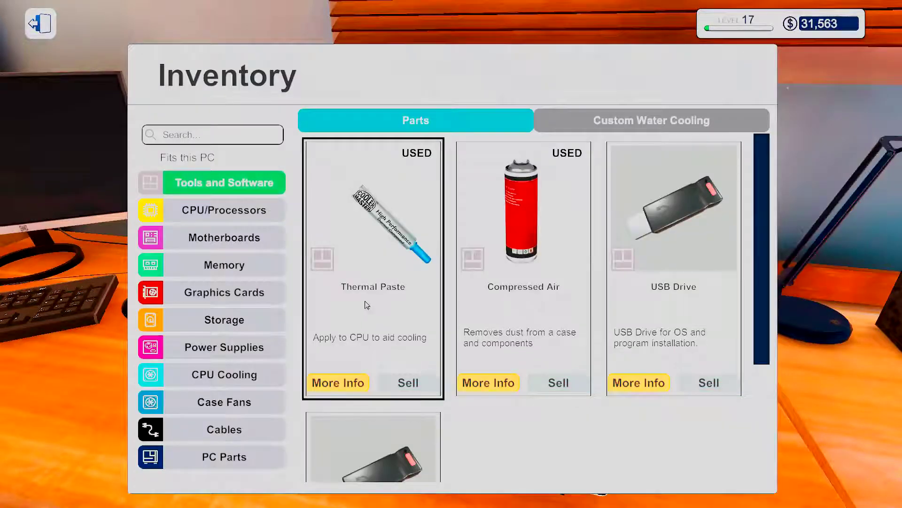
{"action": "left_click", "coordinate": [223, 210]}
{"action": "left_click_drag", "start_coordinate": [761, 188], "coordinate": [743, 423]}
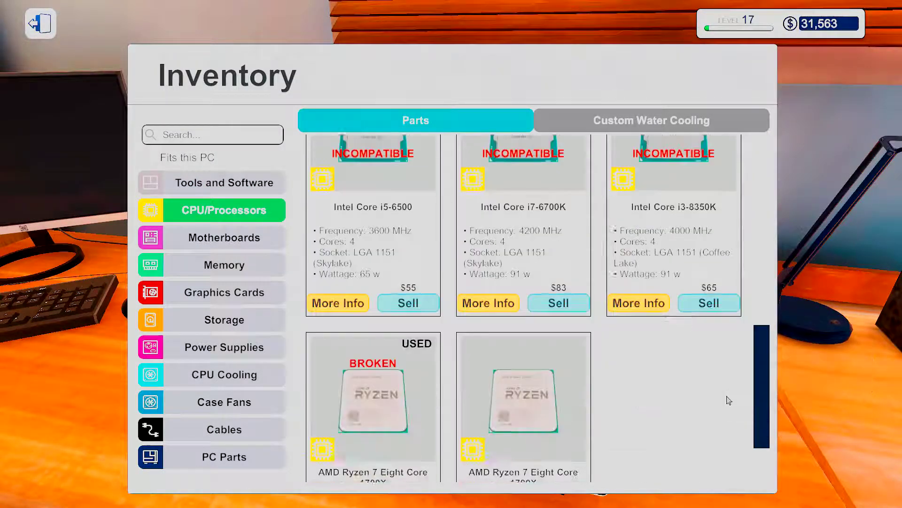
{"action": "left_click", "coordinate": [517, 294]}
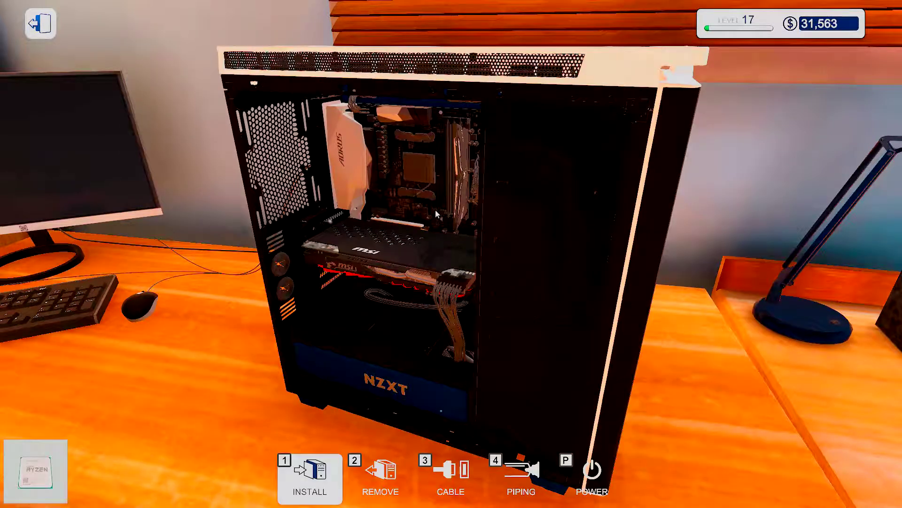
{"action": "left_click", "coordinate": [420, 185]}
{"action": "key", "text": "2"}
{"action": "left_click", "coordinate": [425, 184]}
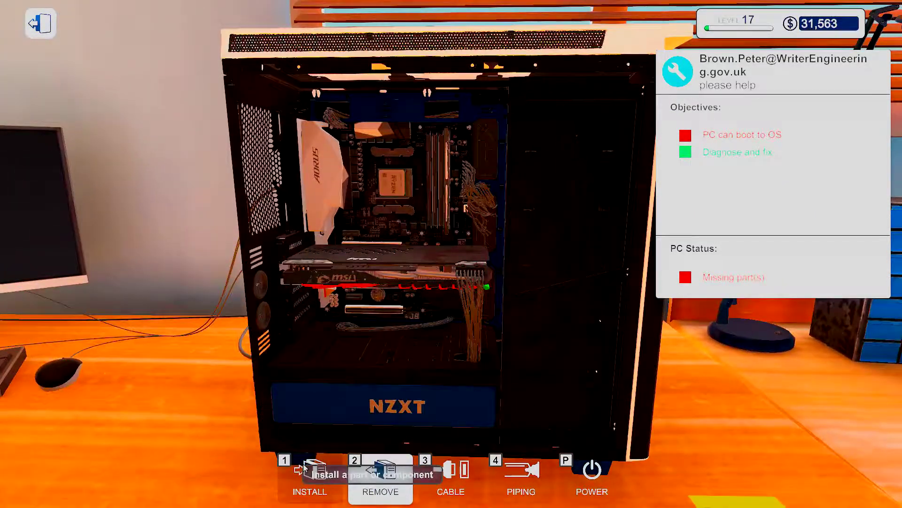
Step: Apply thermal paste to the Ryzen CPU
{"action": "left_click", "coordinate": [304, 469]}
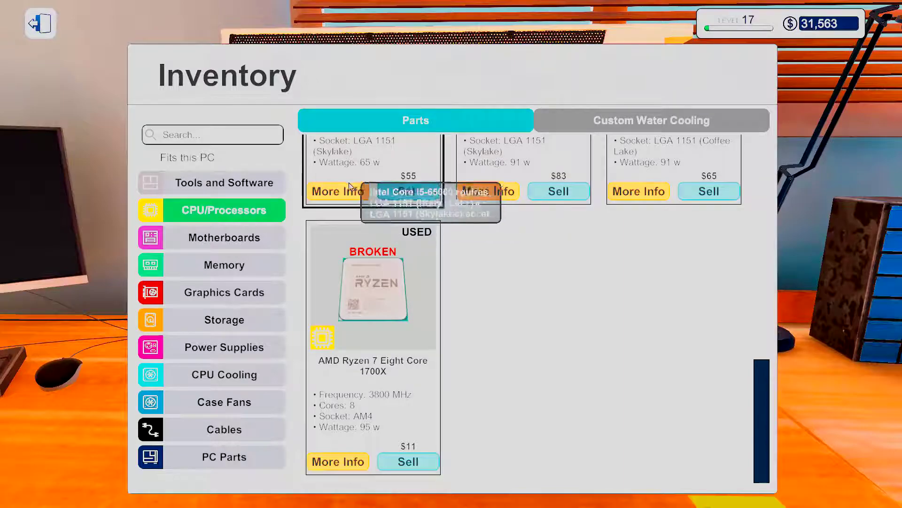
{"action": "left_click", "coordinate": [224, 183]}
{"action": "left_click", "coordinate": [366, 165]}
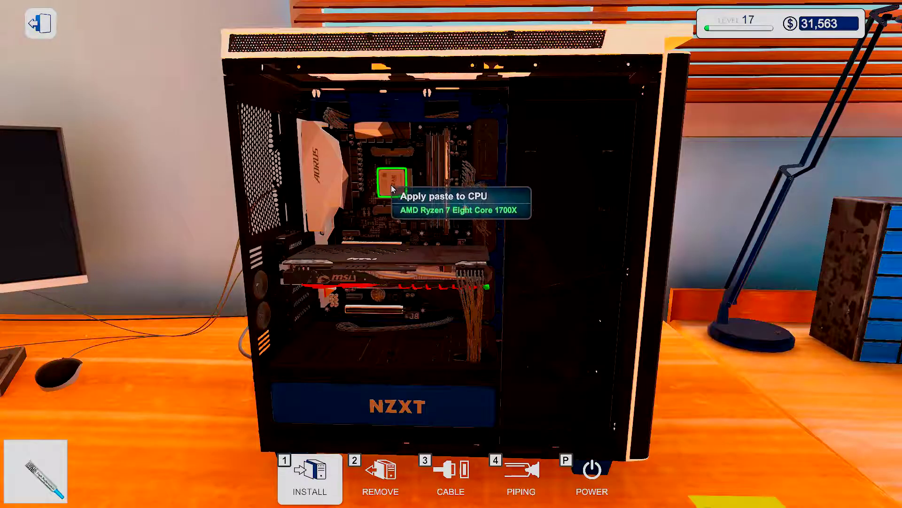
{"action": "left_click", "coordinate": [395, 185]}
Step: Install the Hyper 212 air cooler and connect its cable
{"action": "left_click", "coordinate": [318, 474]}
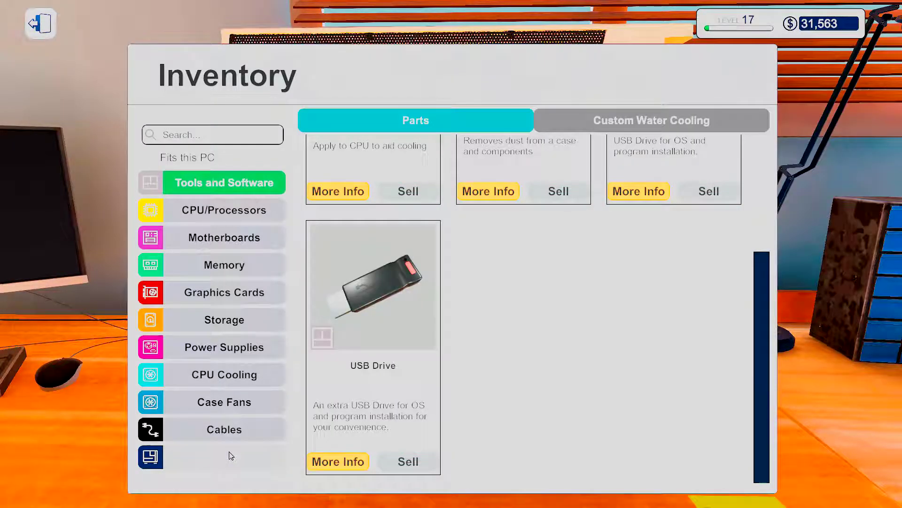
{"action": "left_click", "coordinate": [222, 374]}
{"action": "left_click", "coordinate": [373, 296]}
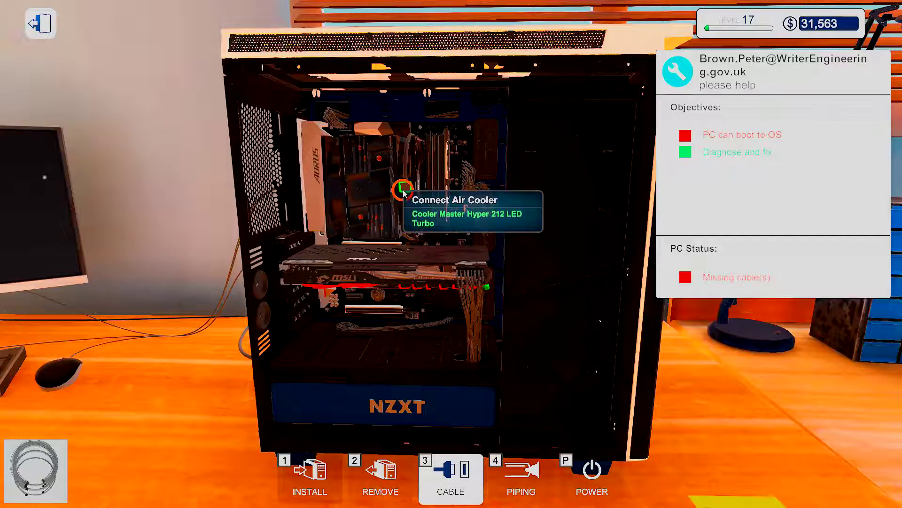
{"action": "left_click", "coordinate": [405, 186]}
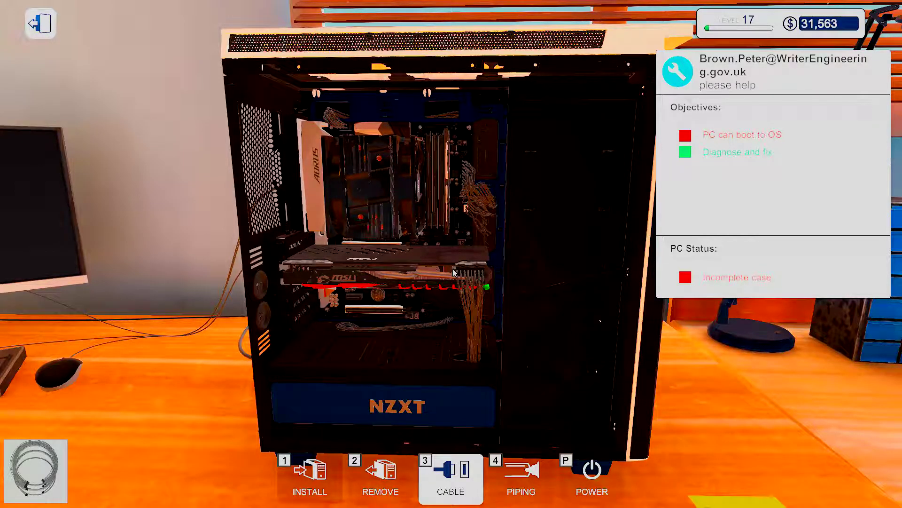
{"action": "key", "text": "Escape"}
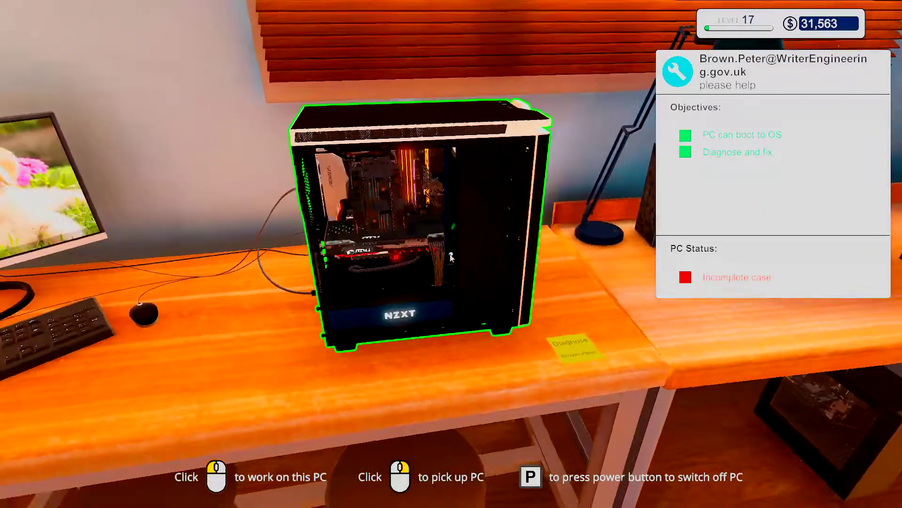
Step: Refit the NZXT PC's side panel to close the case
{"action": "left_click", "coordinate": [451, 258]}
{"action": "key", "text": "i"}
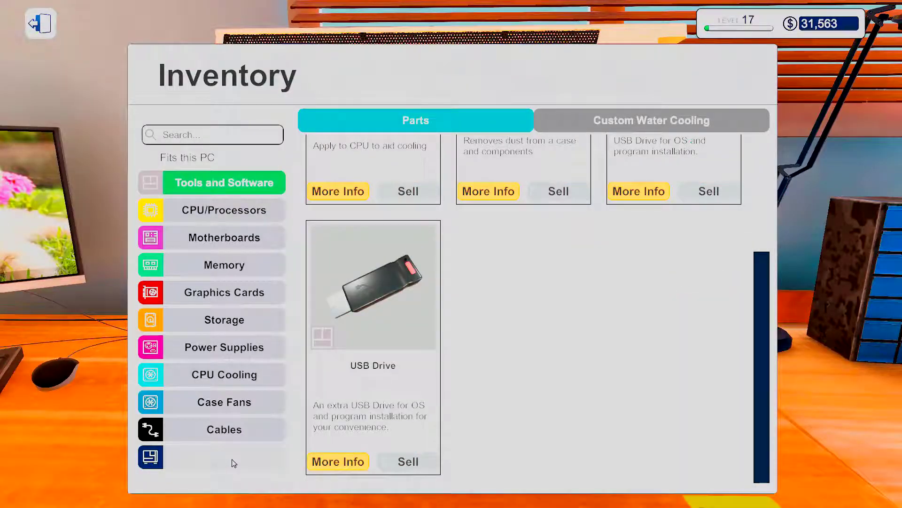
{"action": "left_click", "coordinate": [233, 462]}
{"action": "left_click", "coordinate": [374, 268]}
{"action": "left_click", "coordinate": [376, 244]}
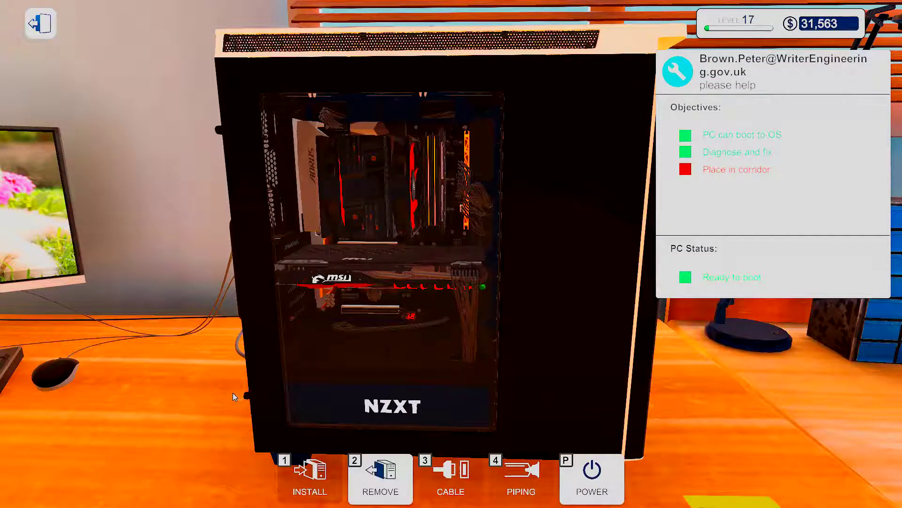
{"action": "key", "text": "Escape"}
Step: Leave the repaired NZXT PC in the corridor and carry the diagnosis PC into the workshop
{"action": "right_click", "coordinate": [451, 255]}
{"action": "key", "text": "w"}
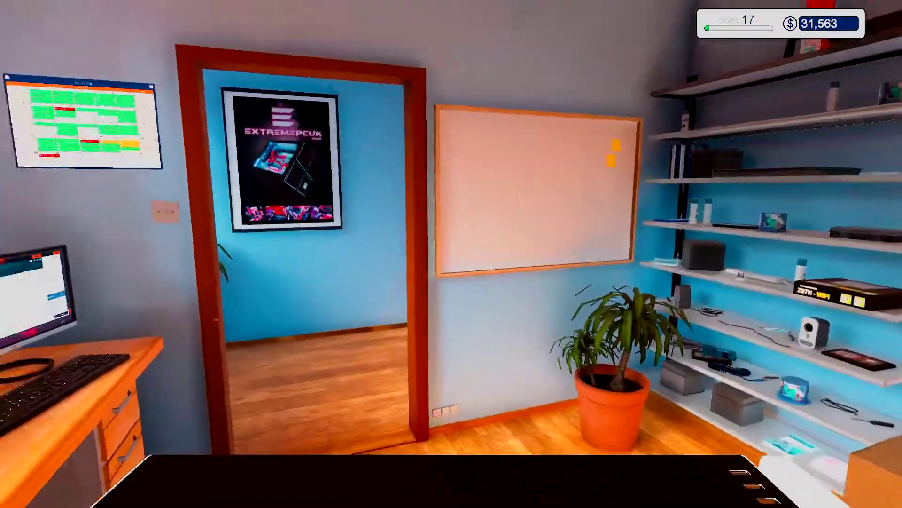
{"action": "key", "text": "w"}
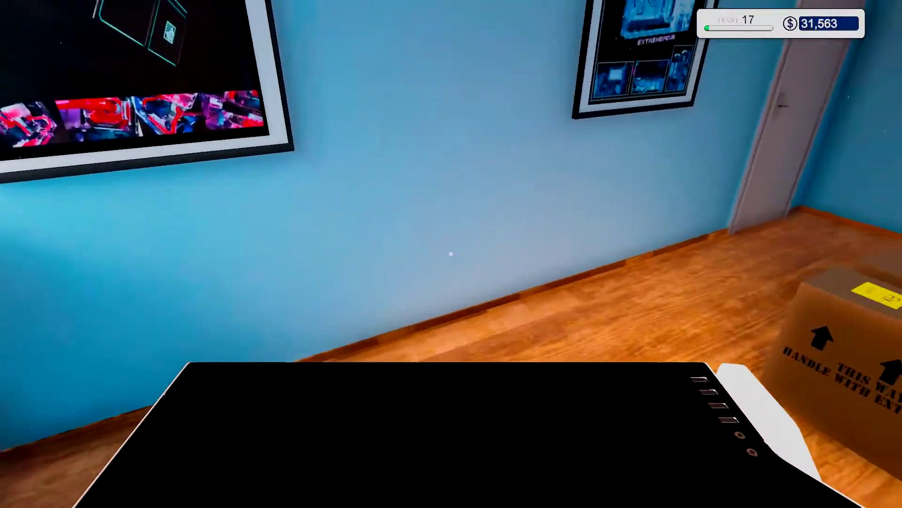
{"action": "key", "text": "w"}
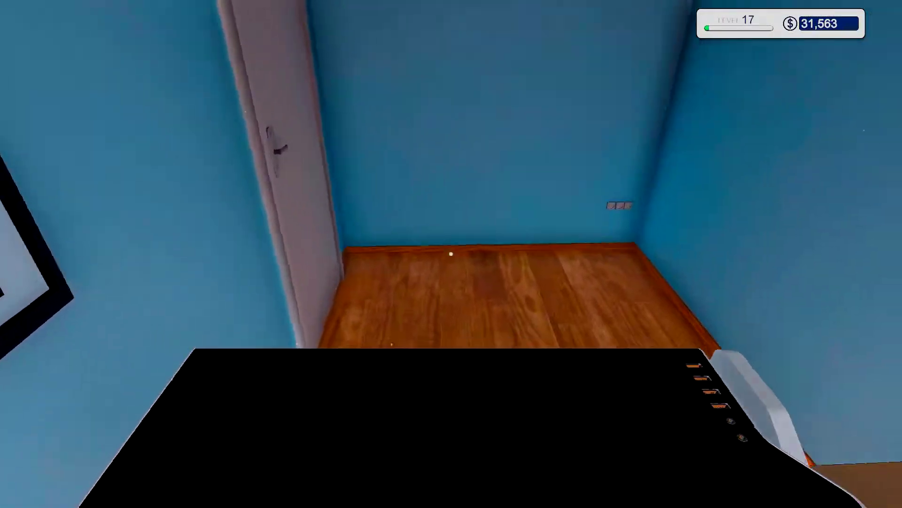
{"action": "left_click", "coordinate": [451, 254]}
{"action": "key", "text": "w"}
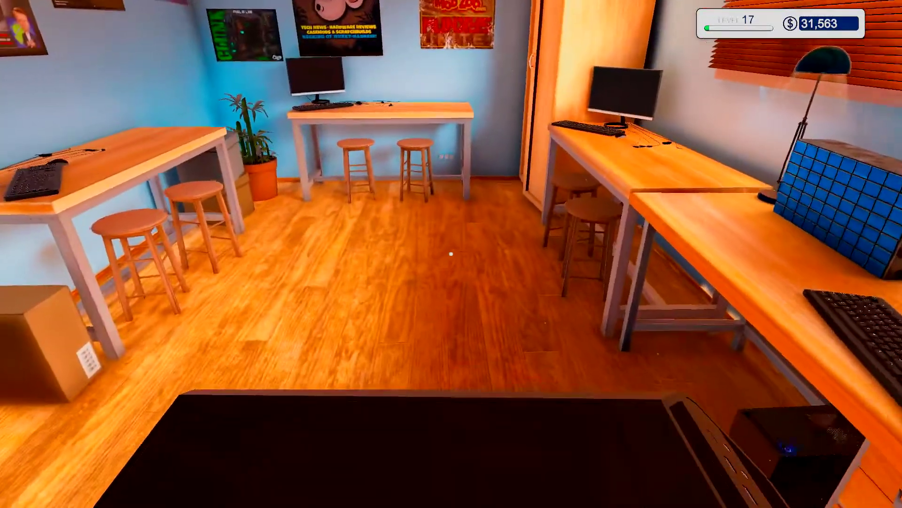
{"action": "key", "text": "w"}
Step: Place the customer's PC on the bench, remove its side panel and work its cable connections
{"action": "left_click", "coordinate": [451, 253]}
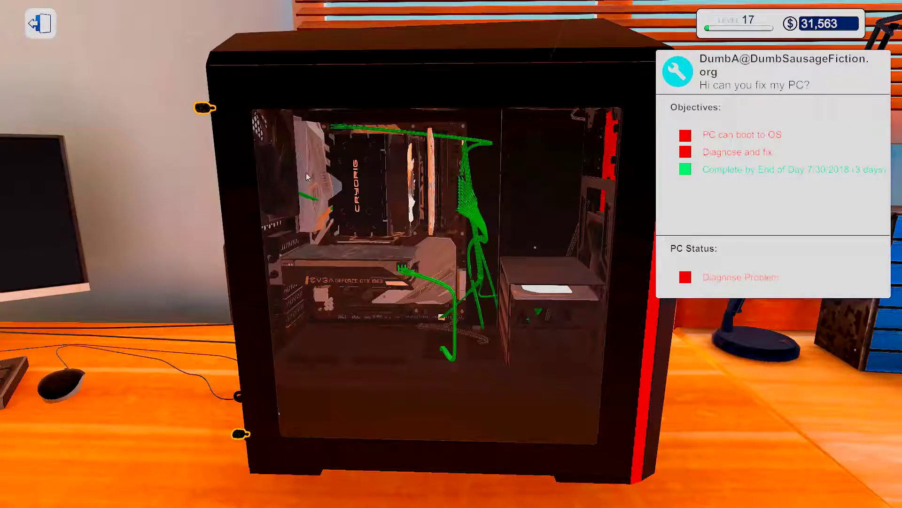
{"action": "left_click", "coordinate": [235, 434]}
{"action": "left_click_drag", "start_coordinate": [341, 376], "coordinate": [451, 282]}
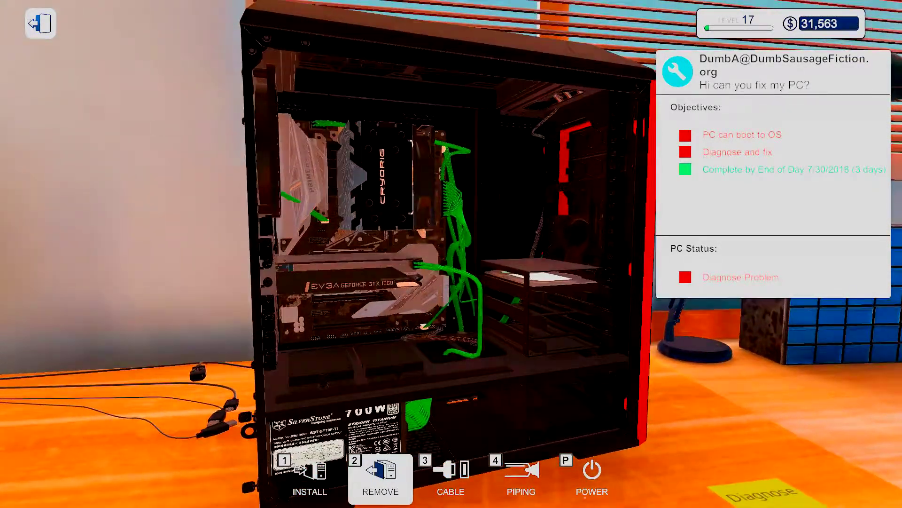
{"action": "left_click", "coordinate": [450, 480]}
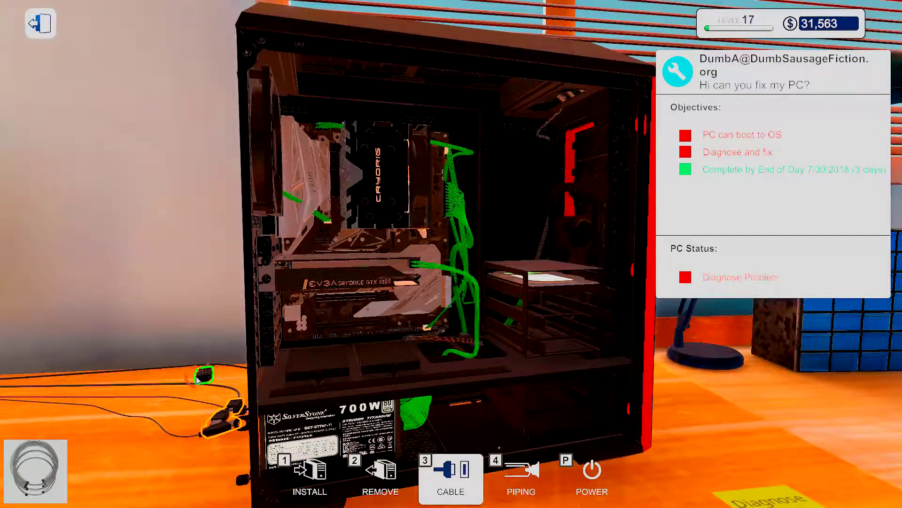
{"action": "left_click", "coordinate": [275, 405]}
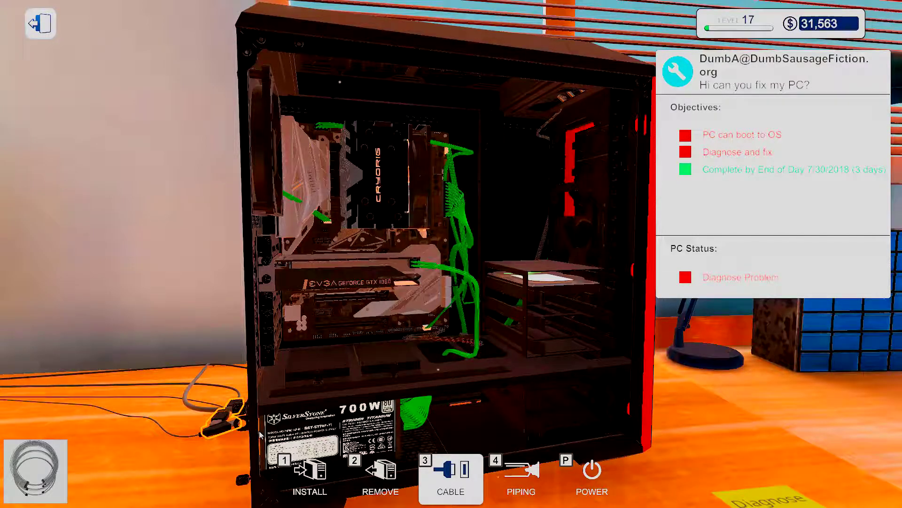
{"action": "left_click_drag", "start_coordinate": [260, 434], "coordinate": [196, 452]}
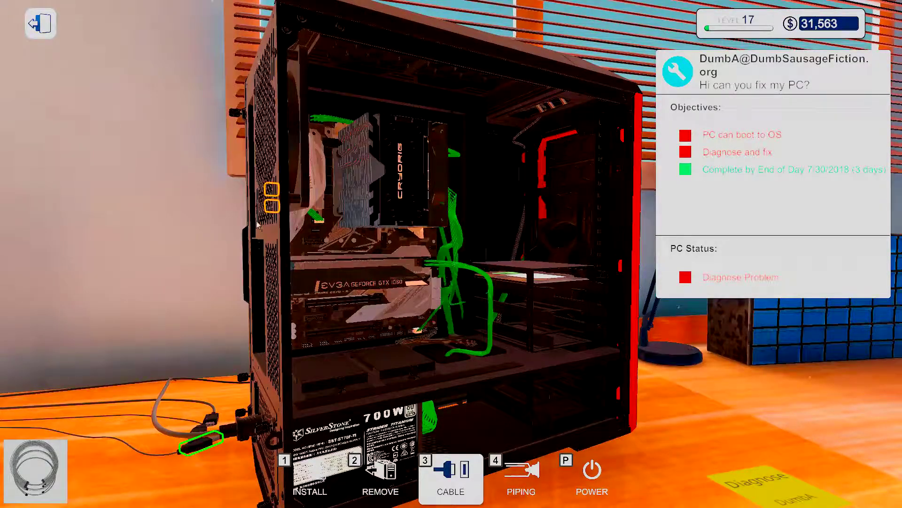
{"action": "left_click", "coordinate": [270, 204]}
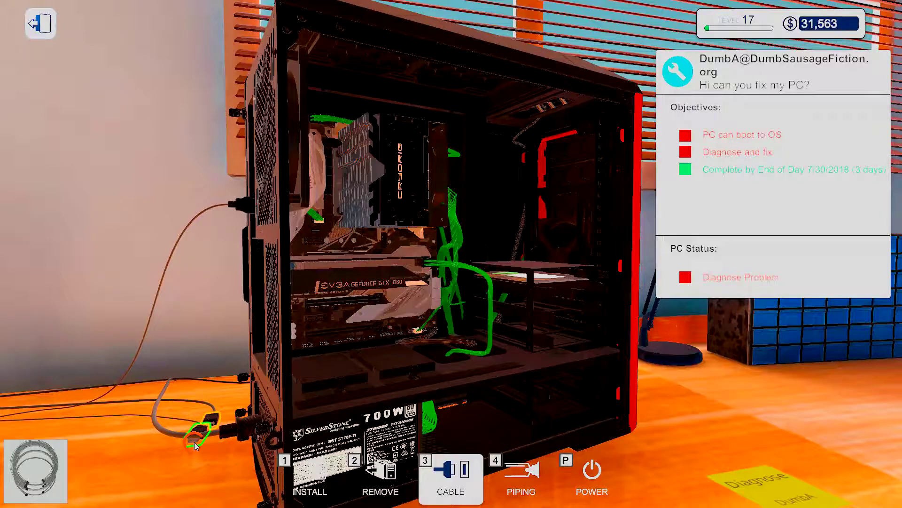
{"action": "left_click", "coordinate": [270, 197]}
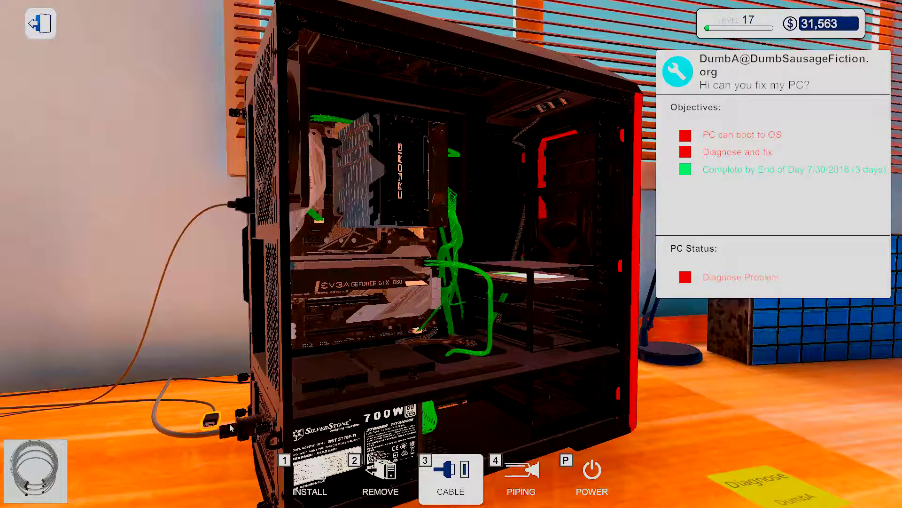
{"action": "left_click", "coordinate": [274, 268]}
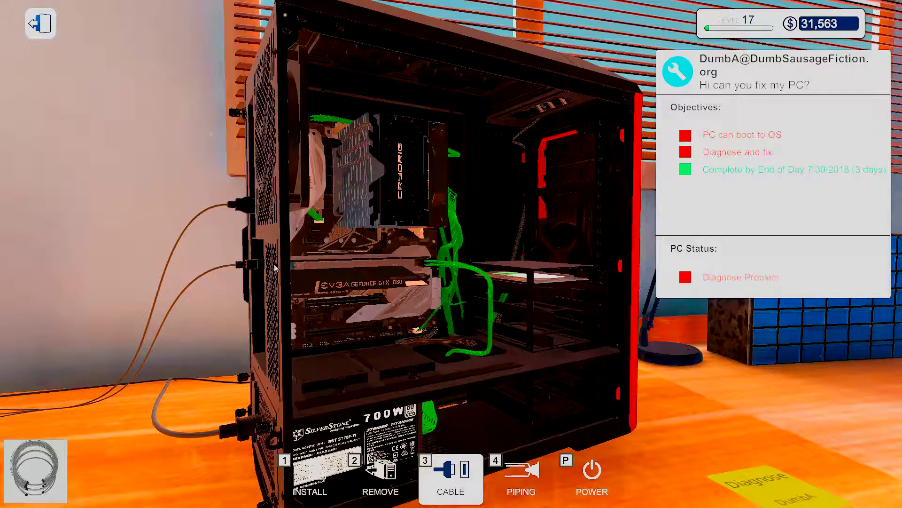
Step: Turn to the back of the case and unplug two rear cables
{"action": "left_click_drag", "start_coordinate": [275, 267], "coordinate": [364, 310]}
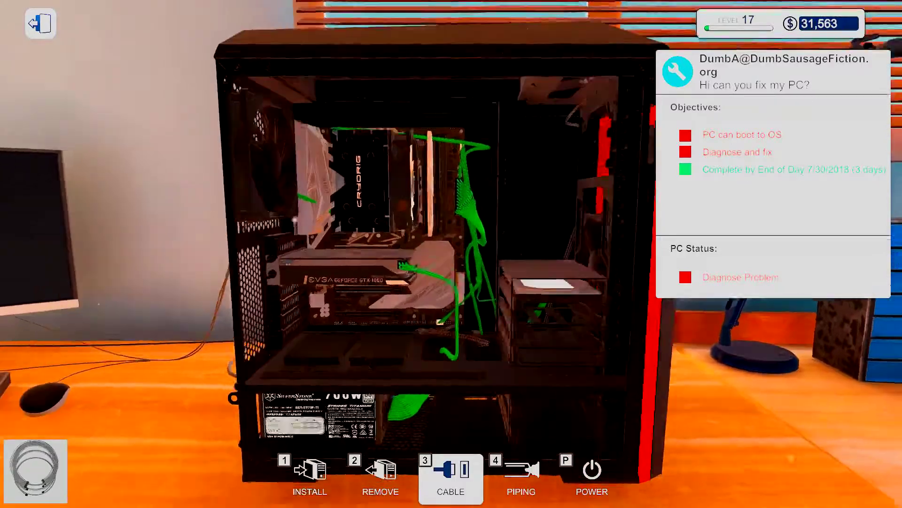
{"action": "left_click_drag", "start_coordinate": [289, 361], "coordinate": [253, 213]}
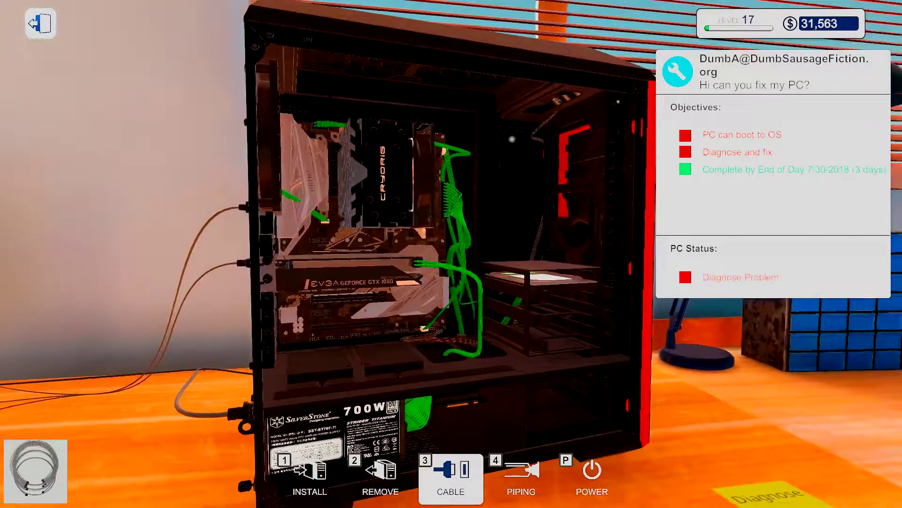
{"action": "key", "text": "2"}
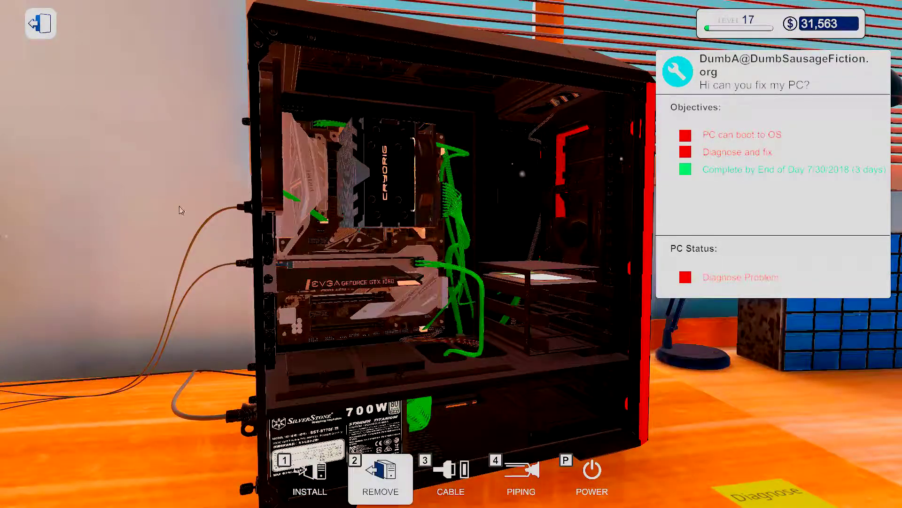
{"action": "left_click", "coordinate": [226, 208]}
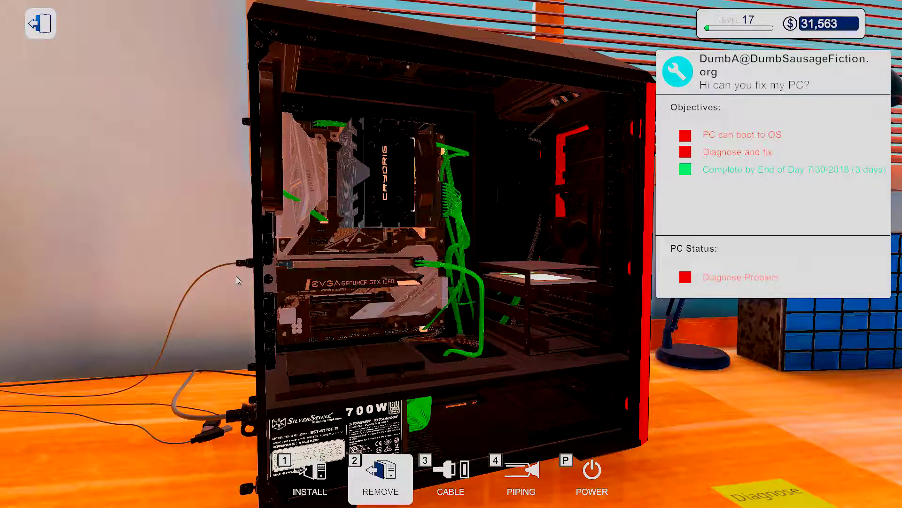
{"action": "left_click", "coordinate": [236, 263]}
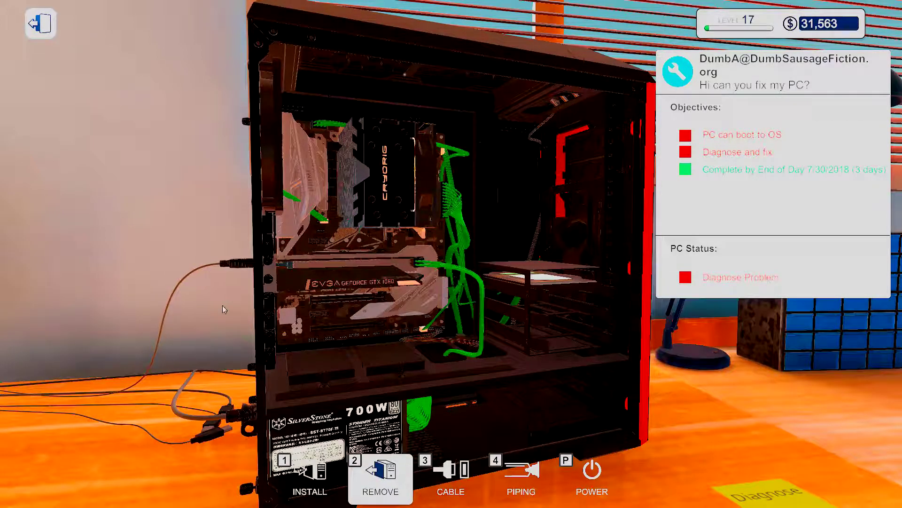
Step: Unplug the PSU and GPU power cables and remove the EVGA graphics card
{"action": "left_click", "coordinate": [222, 417]}
{"action": "scroll", "coordinate": [368, 392], "scroll_direction": "up", "scroll_amount": 2}
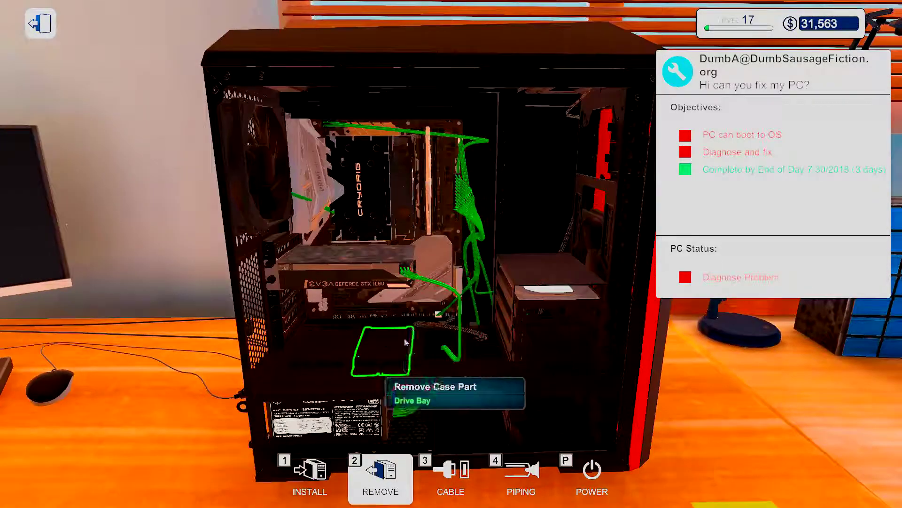
{"action": "left_click", "coordinate": [430, 290]}
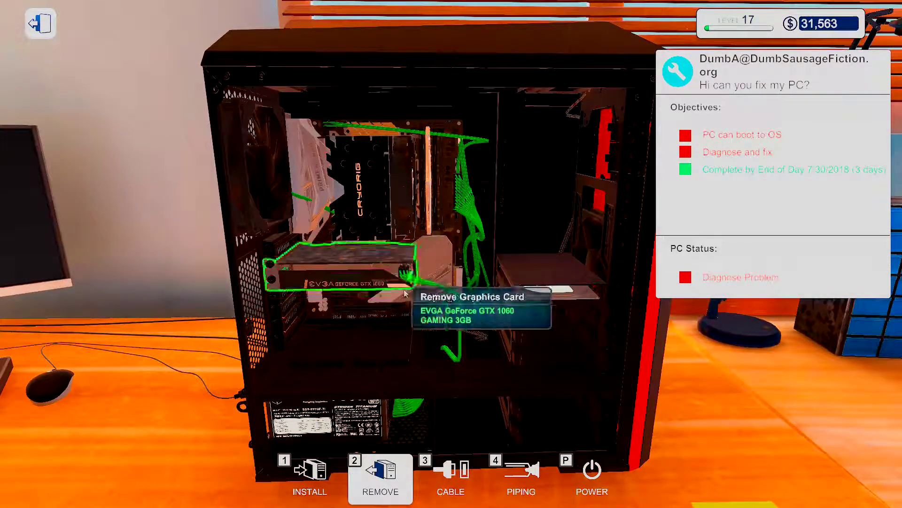
{"action": "left_click", "coordinate": [288, 279]}
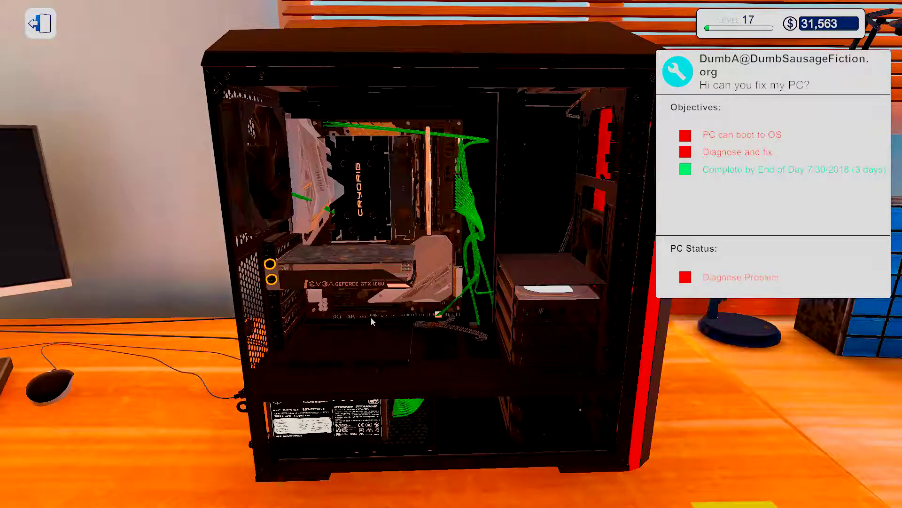
{"action": "scroll", "coordinate": [317, 330], "scroll_direction": "up", "scroll_amount": 1}
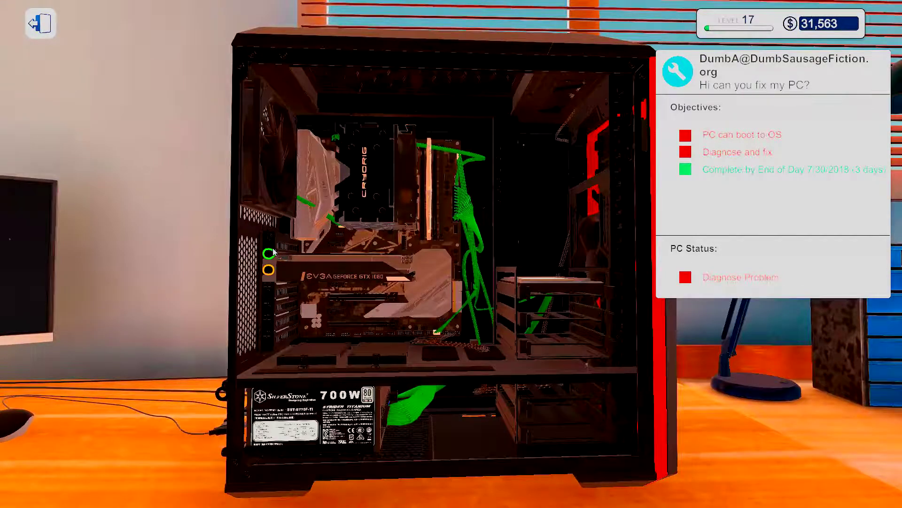
{"action": "left_click", "coordinate": [281, 281]}
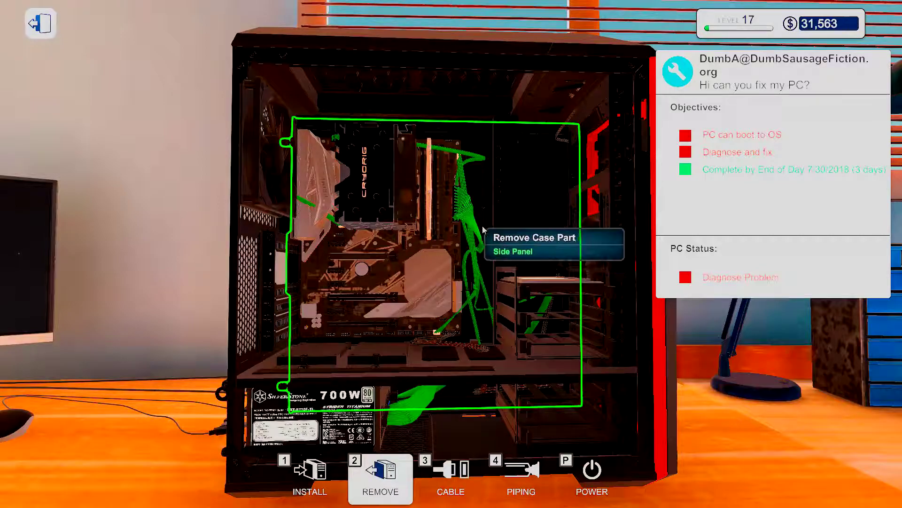
Step: Take out the memory sticks and the Cryorig air cooler
{"action": "left_click", "coordinate": [429, 244]}
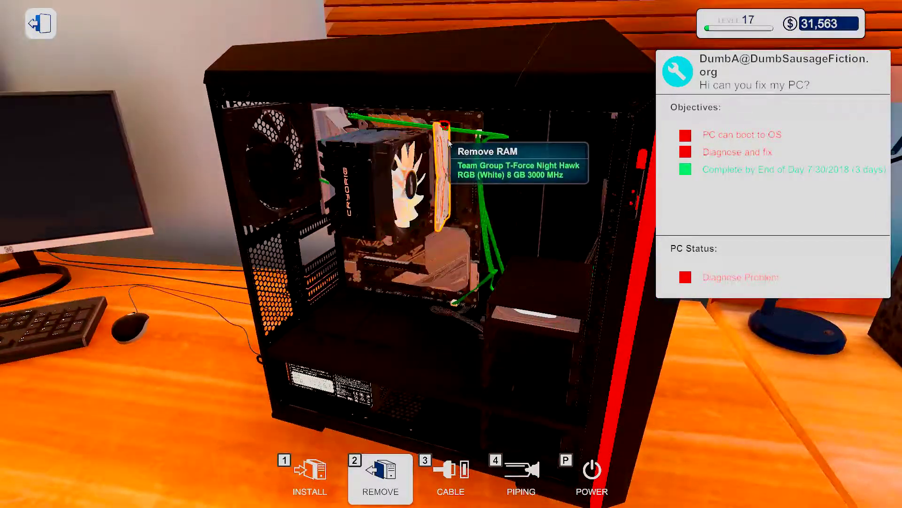
{"action": "left_click", "coordinate": [359, 122]}
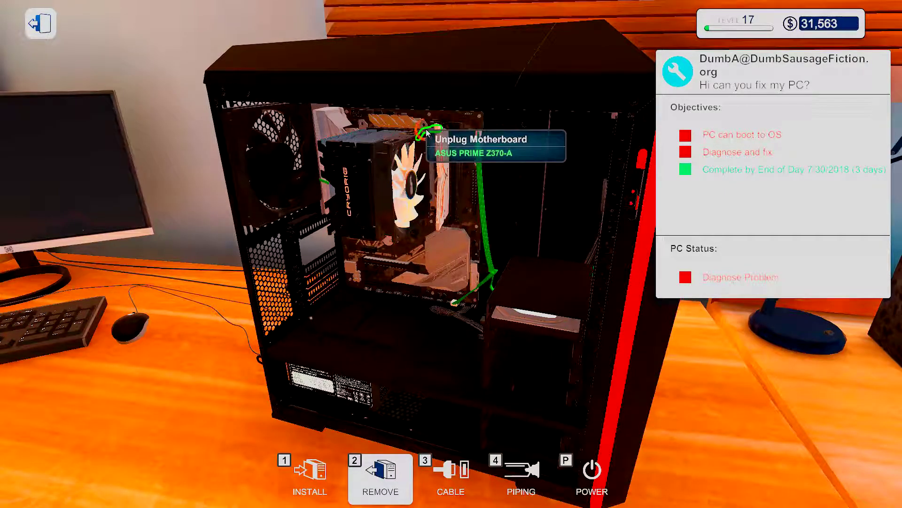
{"action": "left_click", "coordinate": [431, 141]}
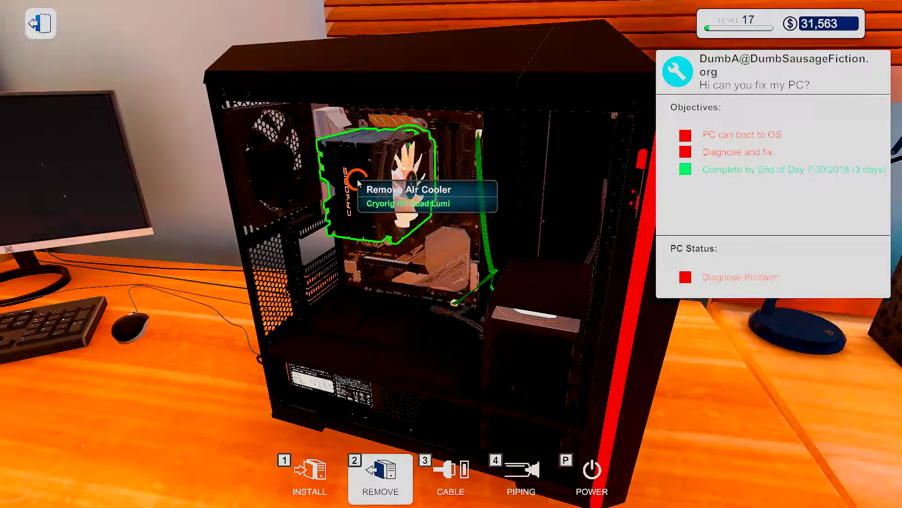
{"action": "left_click", "coordinate": [395, 190]}
{"action": "left_click", "coordinate": [358, 184]}
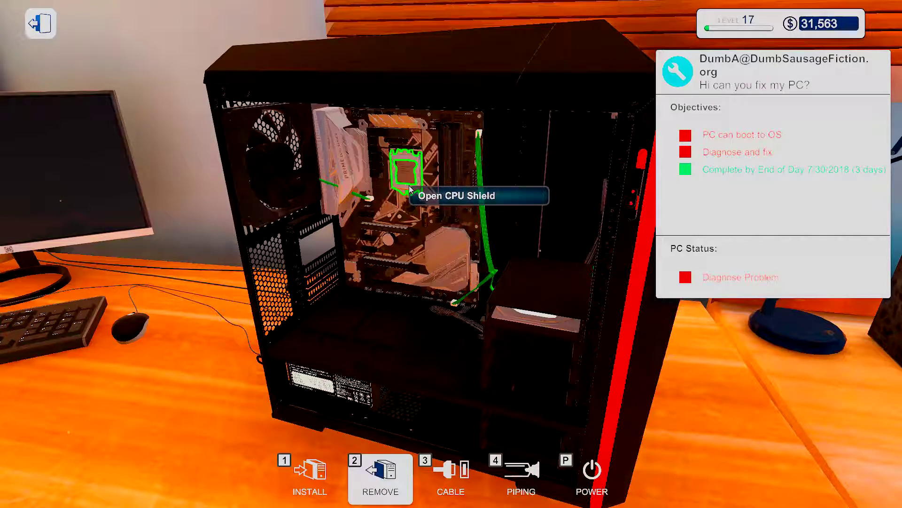
Step: Remove the Intel Core i7-8700, unplug the motherboard cables and close the drive bay cover
{"action": "left_click", "coordinate": [411, 180]}
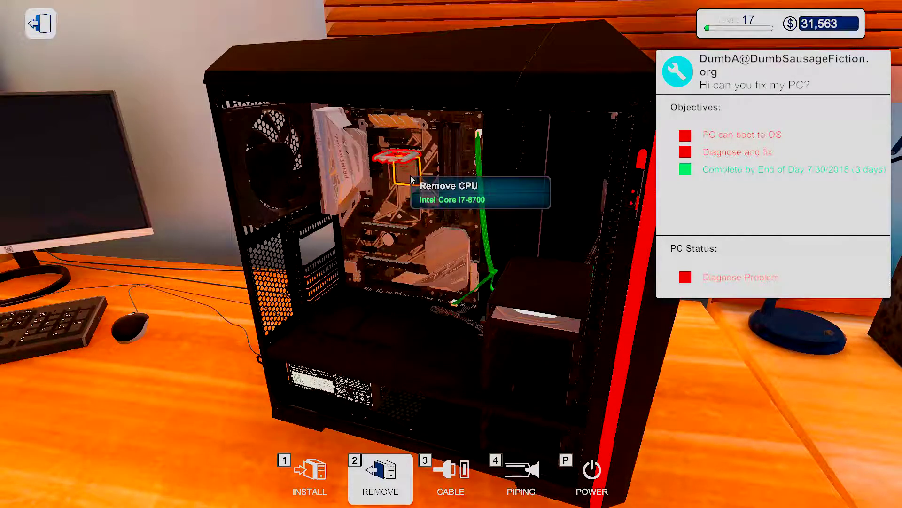
{"action": "left_click", "coordinate": [411, 179]}
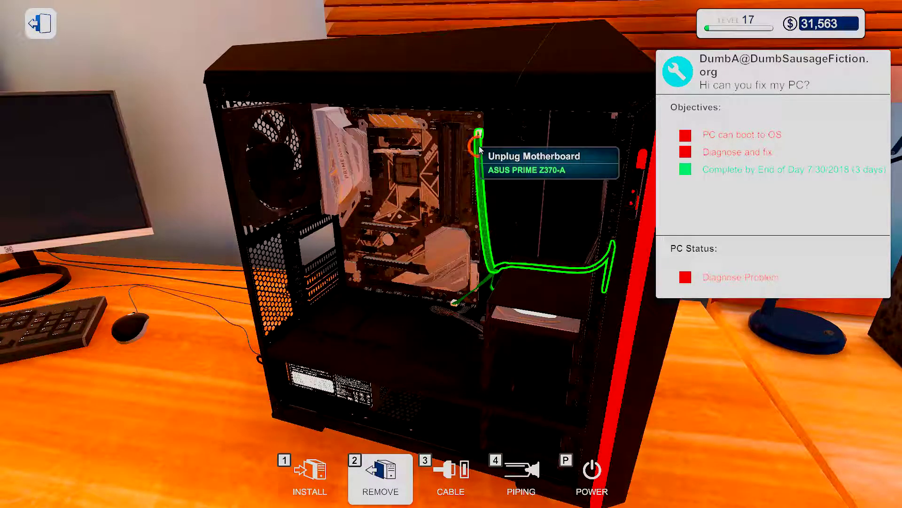
{"action": "left_click", "coordinate": [461, 302]}
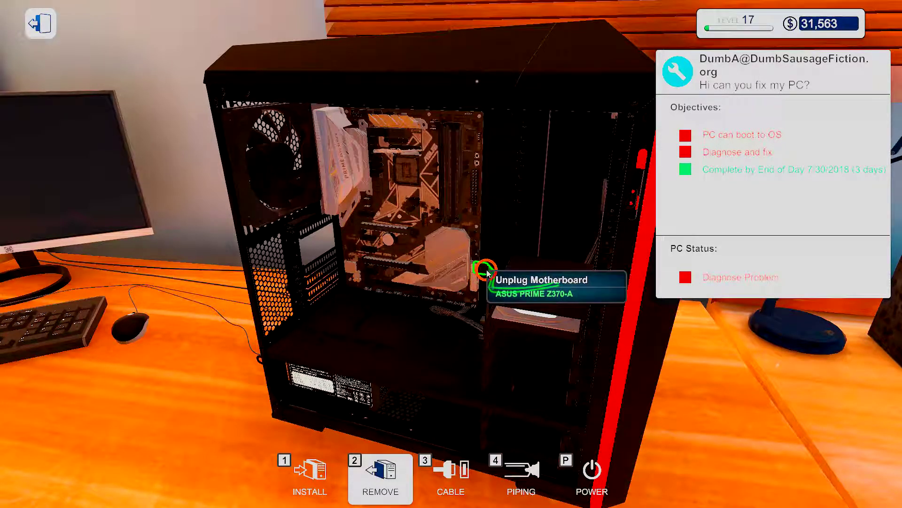
{"action": "left_click", "coordinate": [485, 272]}
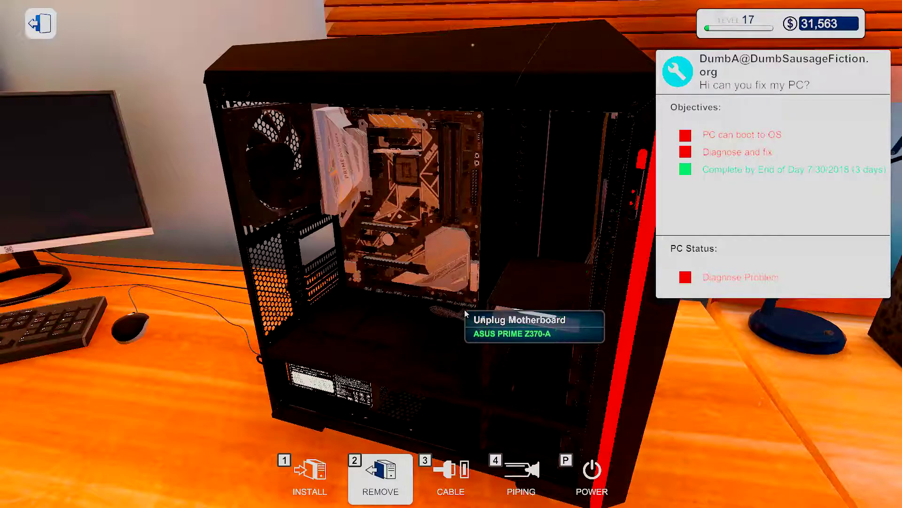
{"action": "left_click", "coordinate": [466, 315]}
{"action": "left_click", "coordinate": [455, 274]}
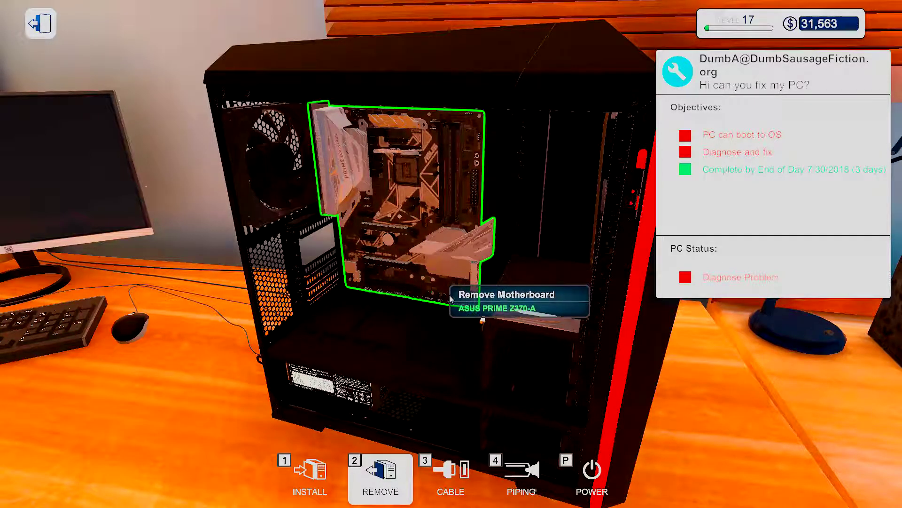
{"action": "left_click", "coordinate": [466, 255]}
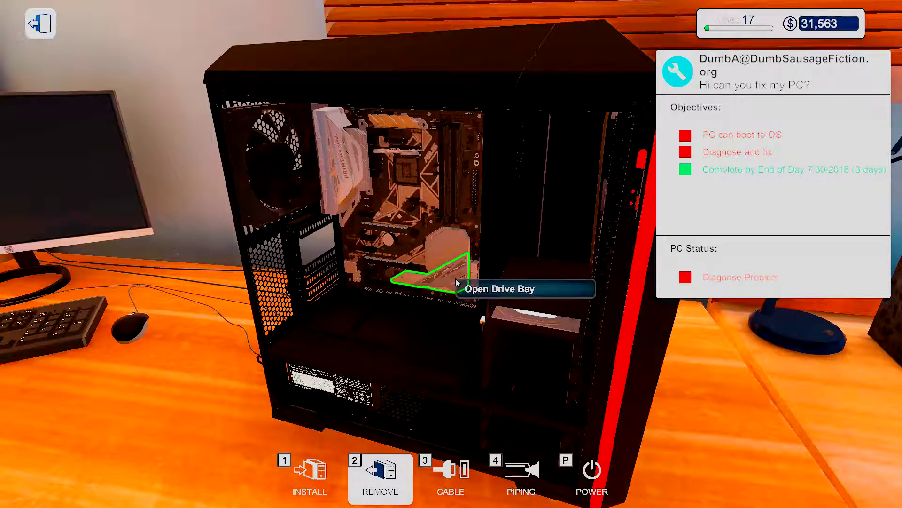
{"action": "scroll", "coordinate": [452, 268], "scroll_direction": "up", "scroll_amount": 3}
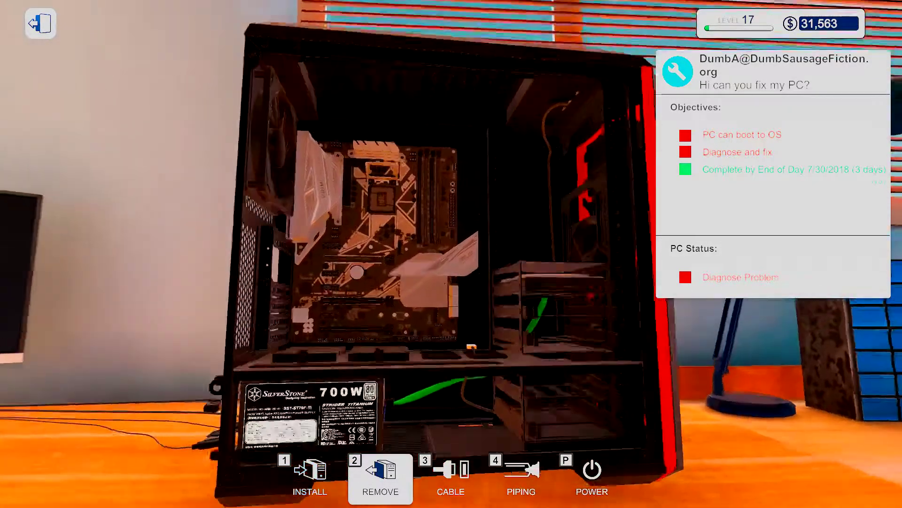
{"action": "left_click", "coordinate": [445, 275]}
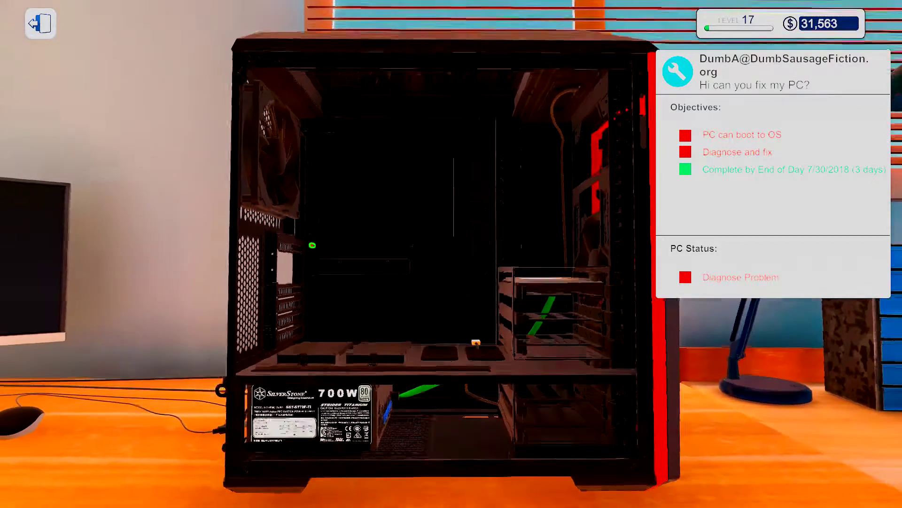
Step: Leave the PC and filter the inventory to motherboards, showing the broken ASUS PRIME Z370-A
{"action": "key", "text": "Escape"}
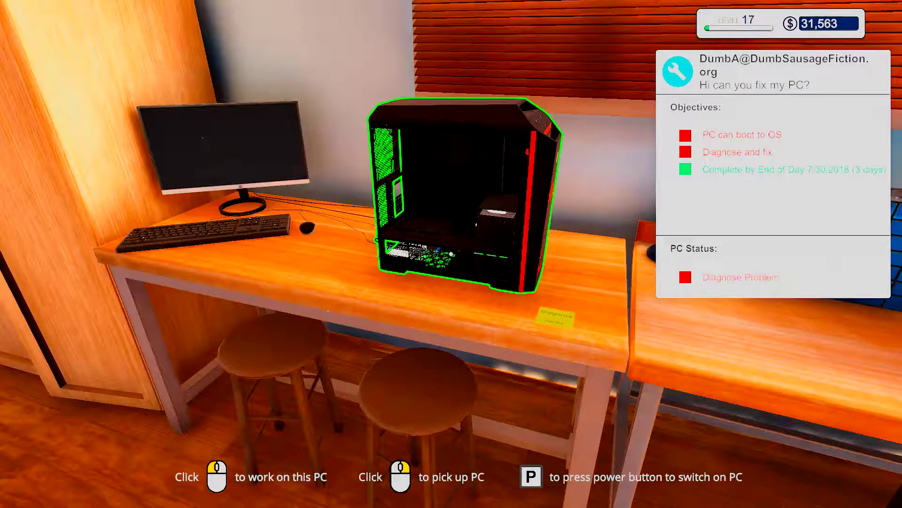
{"action": "key", "text": "i"}
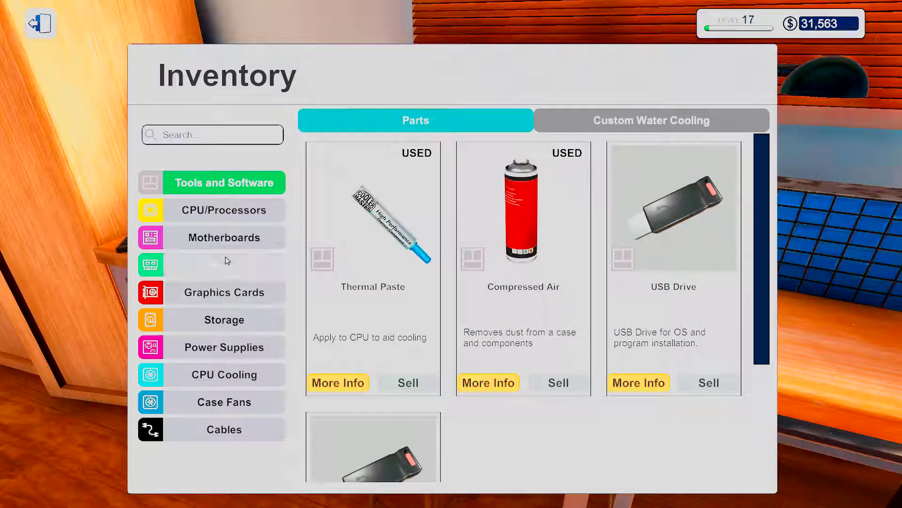
{"action": "left_click", "coordinate": [228, 244]}
{"action": "scroll", "coordinate": [466, 303], "scroll_direction": "down", "scroll_amount": 3}
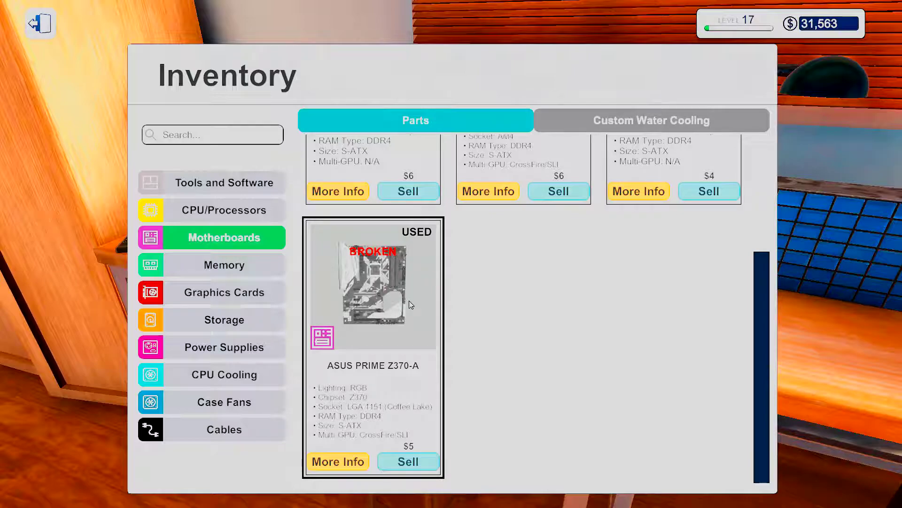
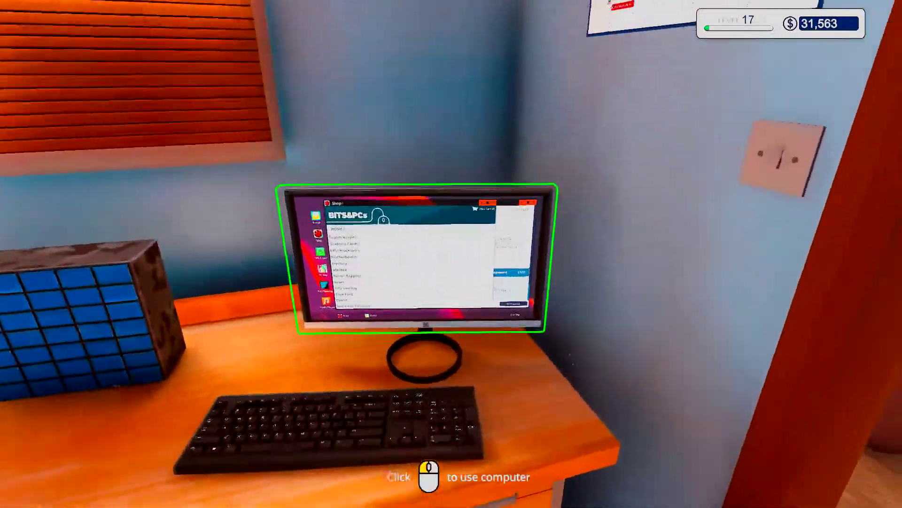
Step: Add the ASUS PRIME Z370-A motherboard to the shop cart, then leave the computer
{"action": "left_click", "coordinate": [451, 254]}
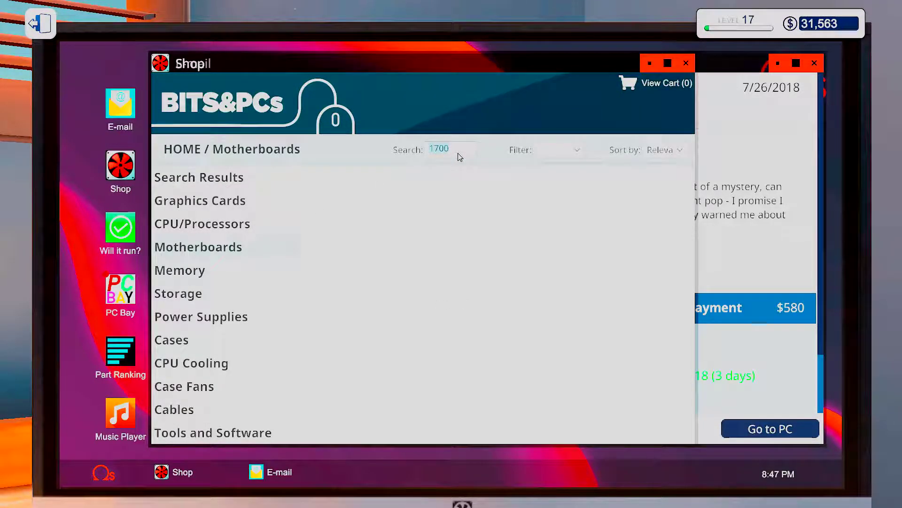
{"action": "type", "text": "prim"}
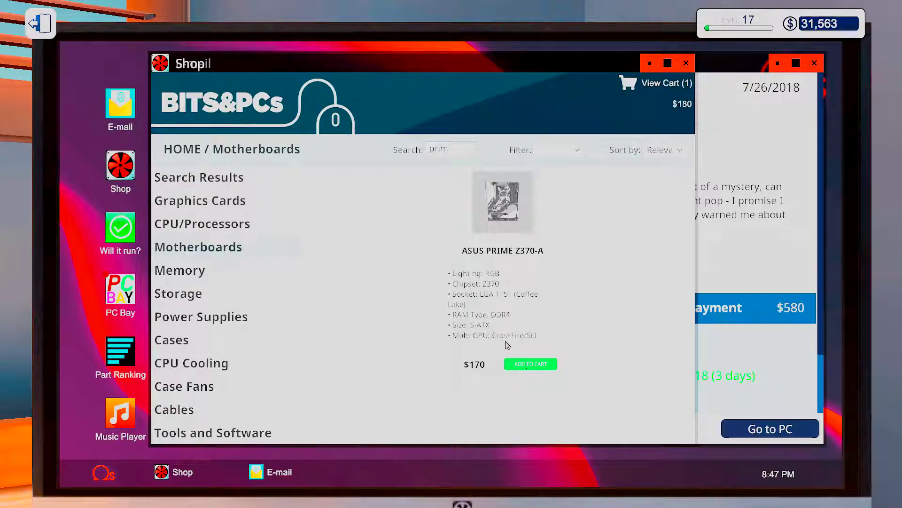
{"action": "key", "text": "Escape"}
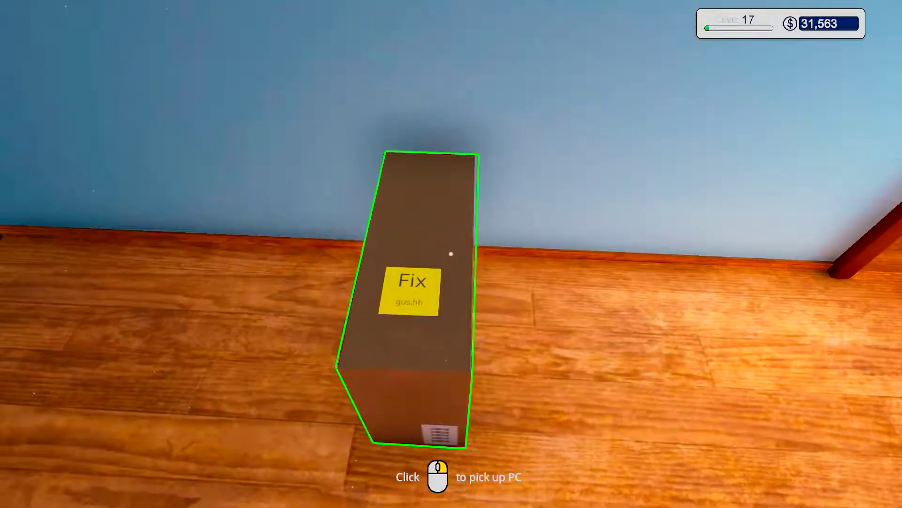
Step: Unbox the white NZXT Fix PC onto the workbench and turn it to its glass side
{"action": "left_click", "coordinate": [451, 253]}
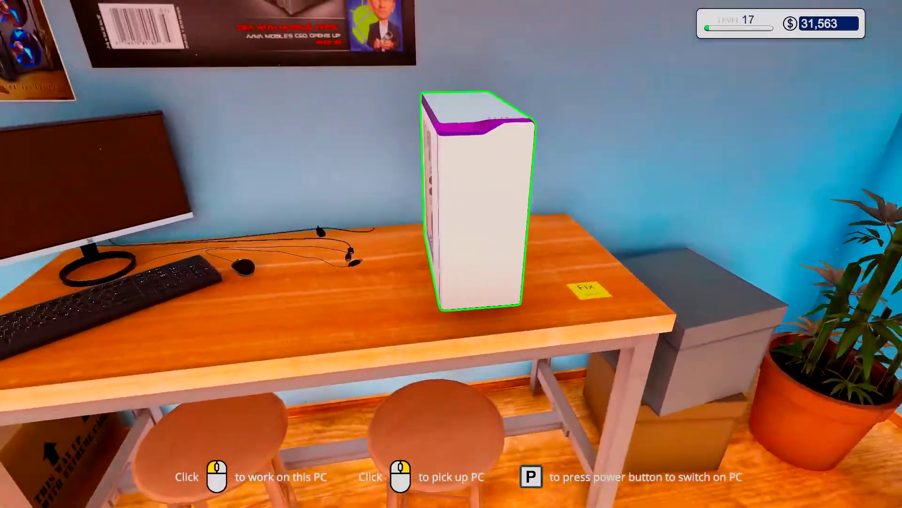
{"action": "left_click", "coordinate": [451, 255]}
{"action": "left_click_drag", "start_coordinate": [451, 282], "coordinate": [425, 436]}
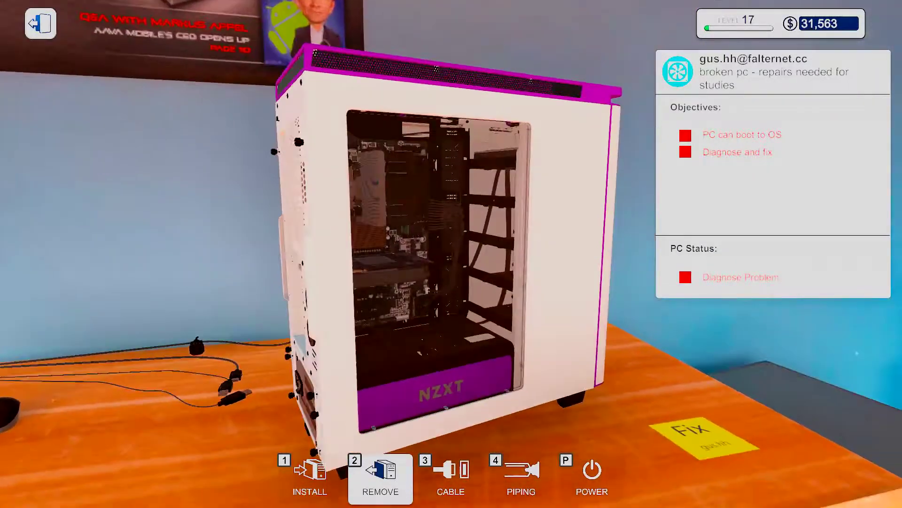
Step: Connect the desk's motherboard, graphics card and power cables to the NZXT case's rear
{"action": "key", "text": "3"}
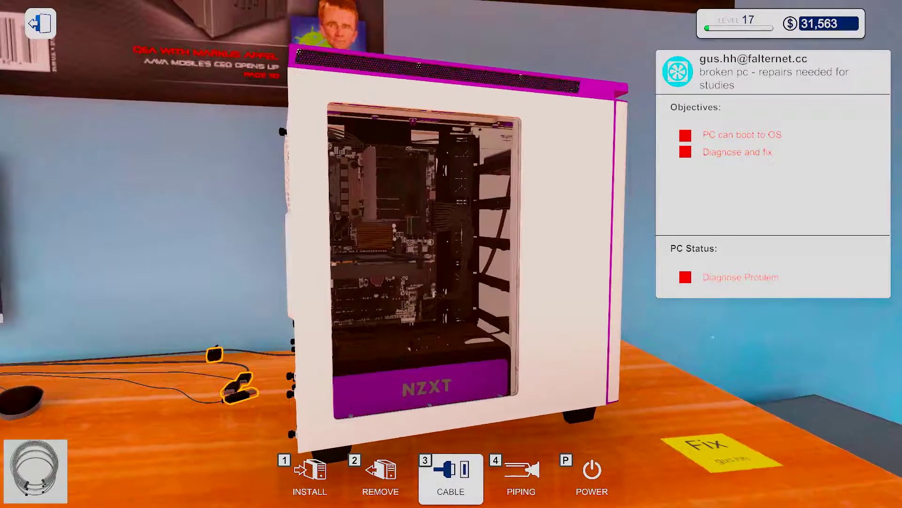
{"action": "left_click_drag", "start_coordinate": [321, 397], "coordinate": [268, 409]}
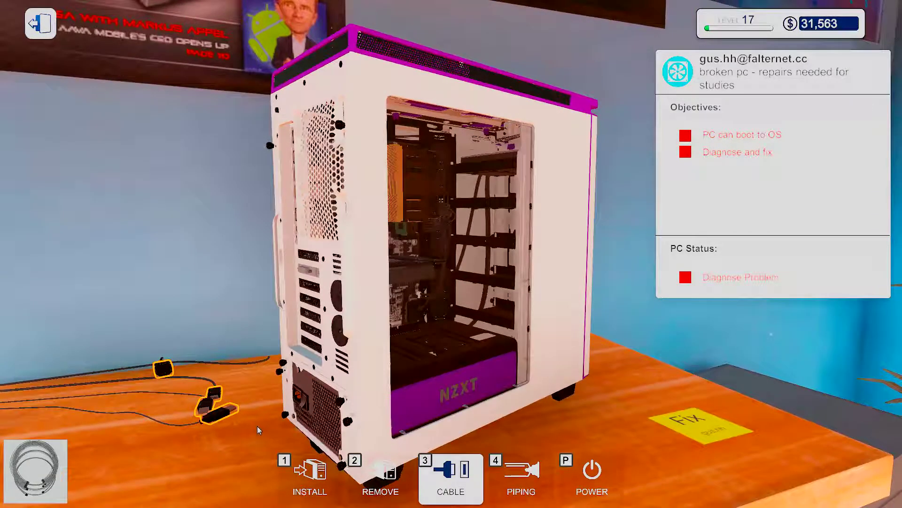
{"action": "left_click", "coordinate": [231, 415]}
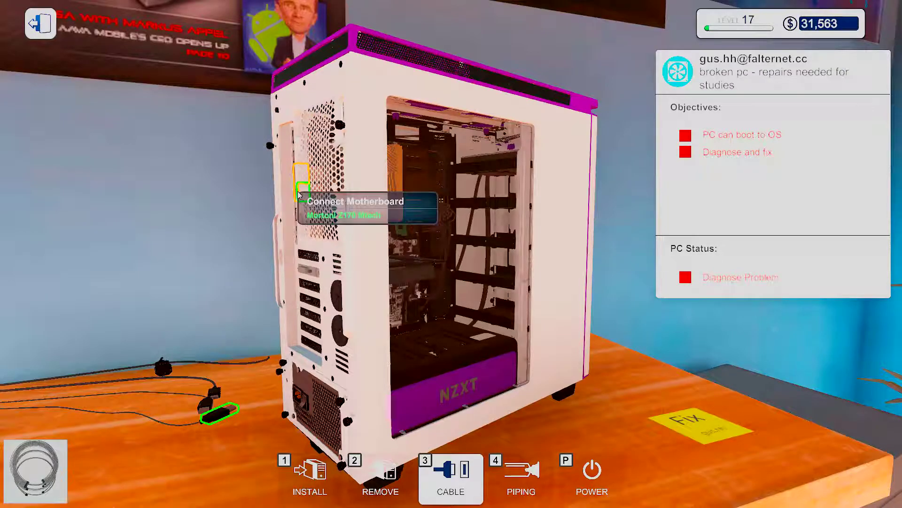
{"action": "left_click", "coordinate": [285, 281]}
{"action": "left_click", "coordinate": [205, 407]}
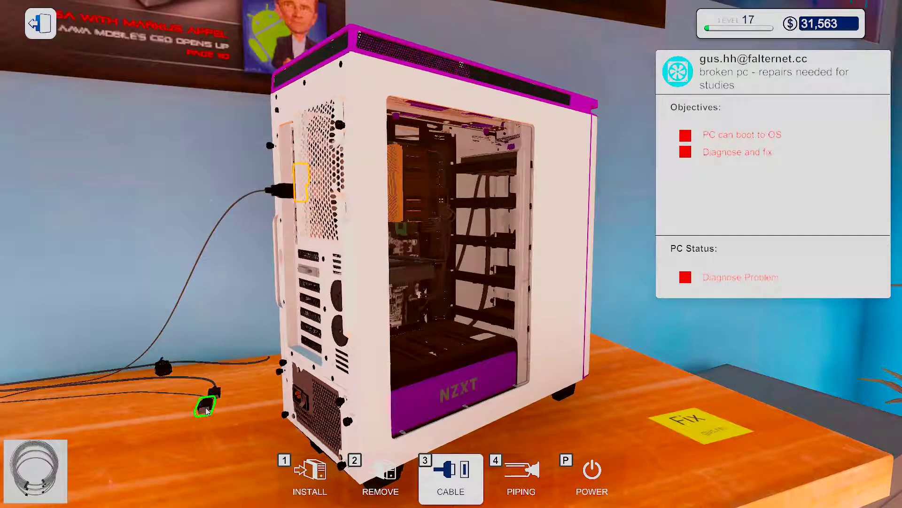
{"action": "left_click", "coordinate": [295, 199]}
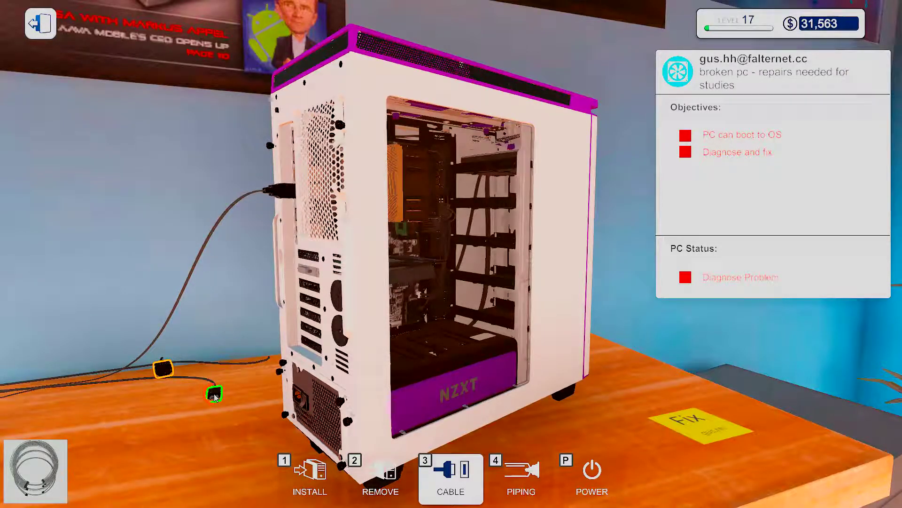
{"action": "left_click", "coordinate": [318, 272]}
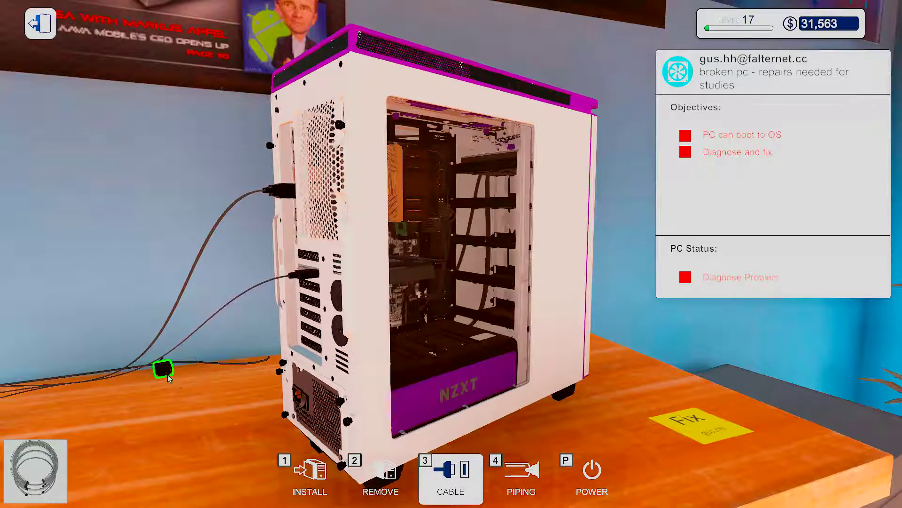
{"action": "left_click", "coordinate": [300, 403]}
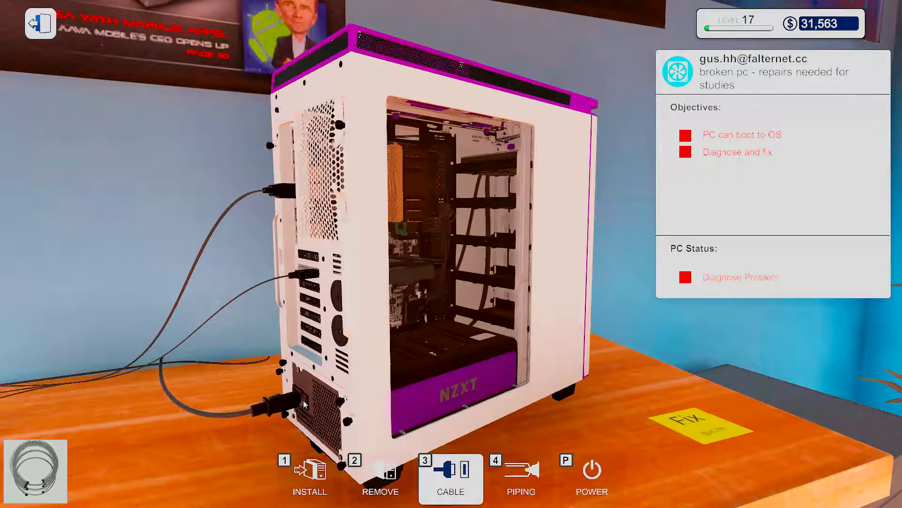
{"action": "left_click_drag", "start_coordinate": [452, 282], "coordinate": [283, 282]}
{"action": "left_click_drag", "start_coordinate": [424, 375], "coordinate": [389, 378]}
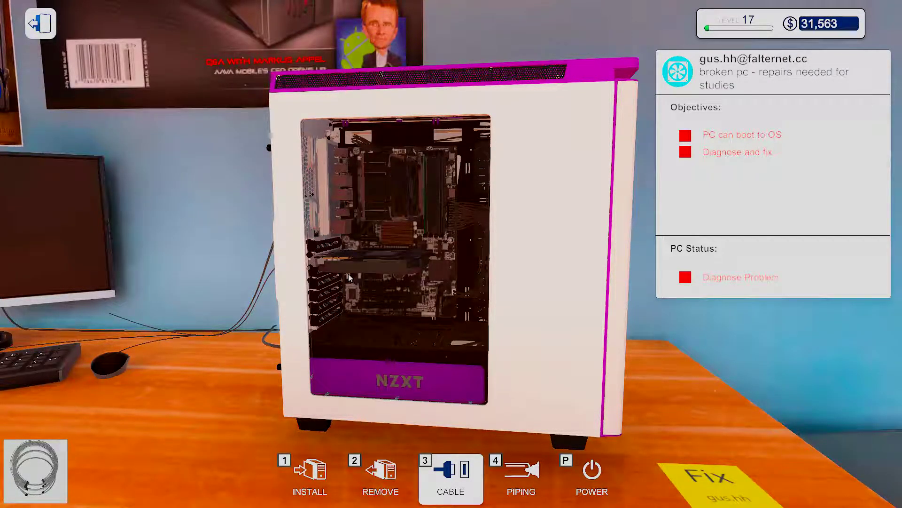
Step: Unscrew both side-panel screws and remove the glass side panel
{"action": "key", "text": "2"}
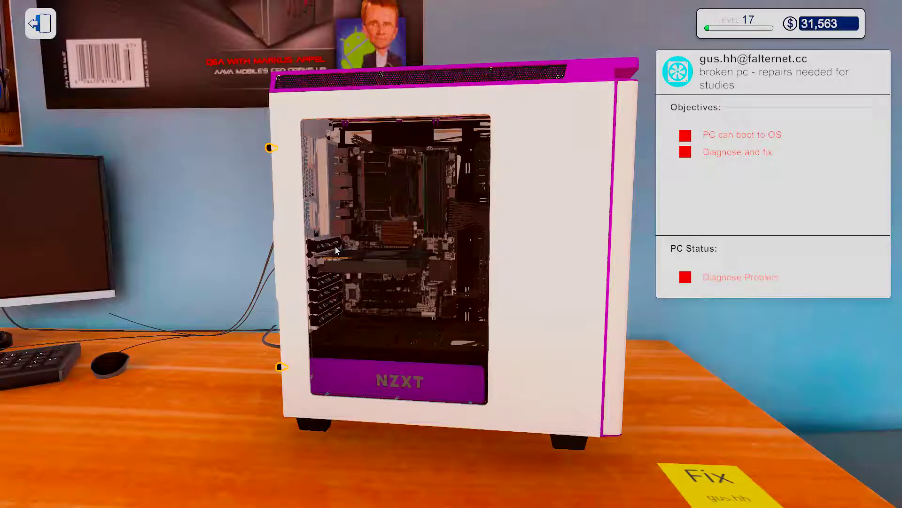
{"action": "left_click", "coordinate": [270, 148]}
{"action": "left_click", "coordinate": [280, 366]}
{"action": "left_click", "coordinate": [332, 357]}
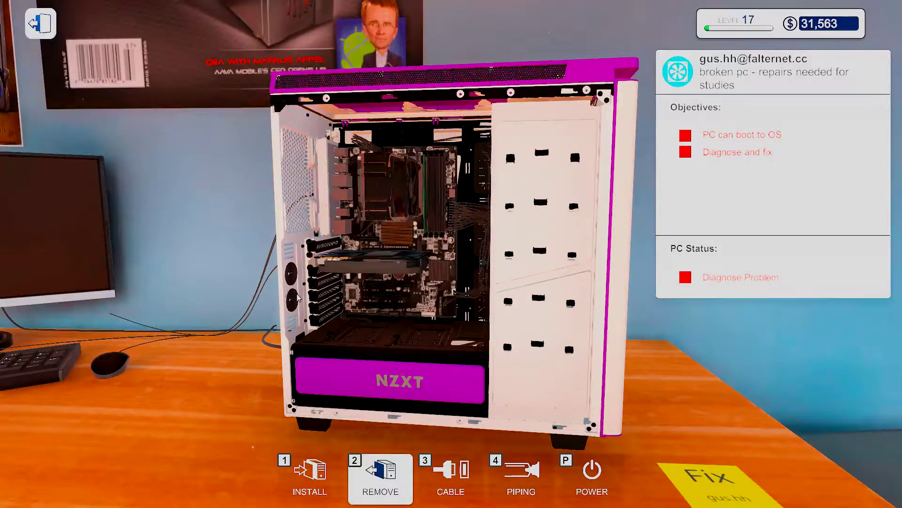
Step: Unplug the power cable, then remove the side panel, Cryorig M9i cooler and graphics card
{"action": "left_click_drag", "start_coordinate": [366, 282], "coordinate": [261, 247]}
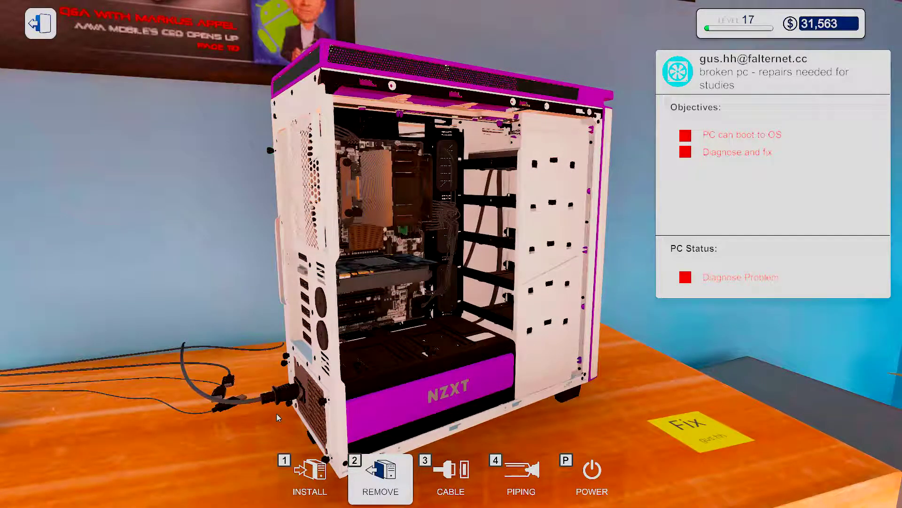
{"action": "left_click", "coordinate": [281, 402]}
{"action": "left_click_drag", "start_coordinate": [317, 409], "coordinate": [423, 282]}
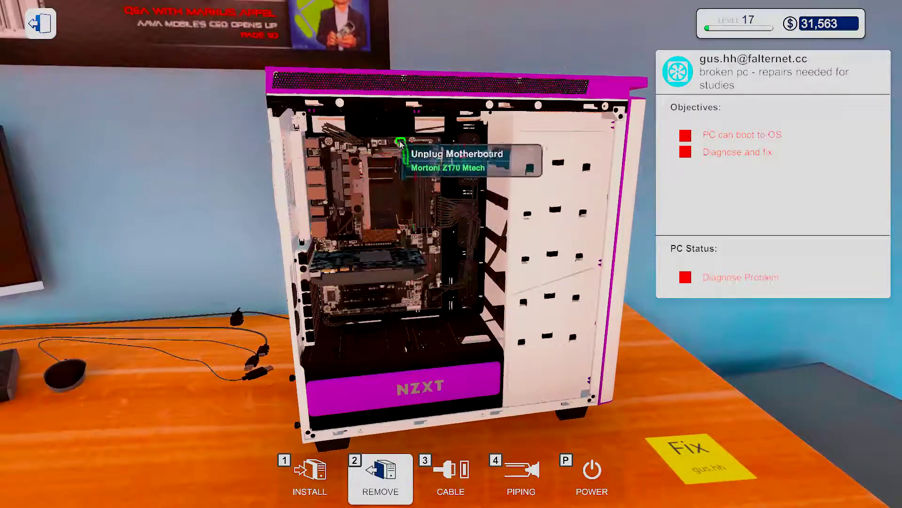
{"action": "left_click", "coordinate": [354, 135]}
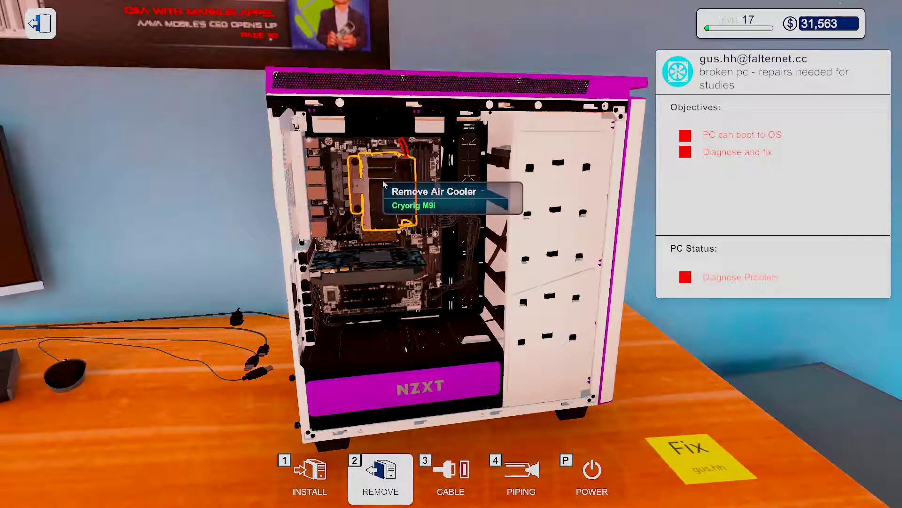
{"action": "left_click", "coordinate": [405, 146]}
{"action": "left_click", "coordinate": [394, 202]}
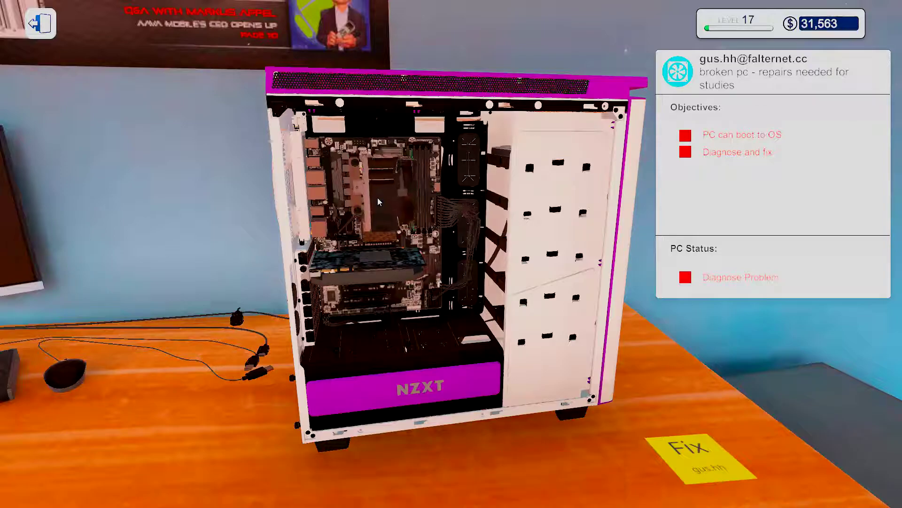
{"action": "left_click", "coordinate": [373, 264]}
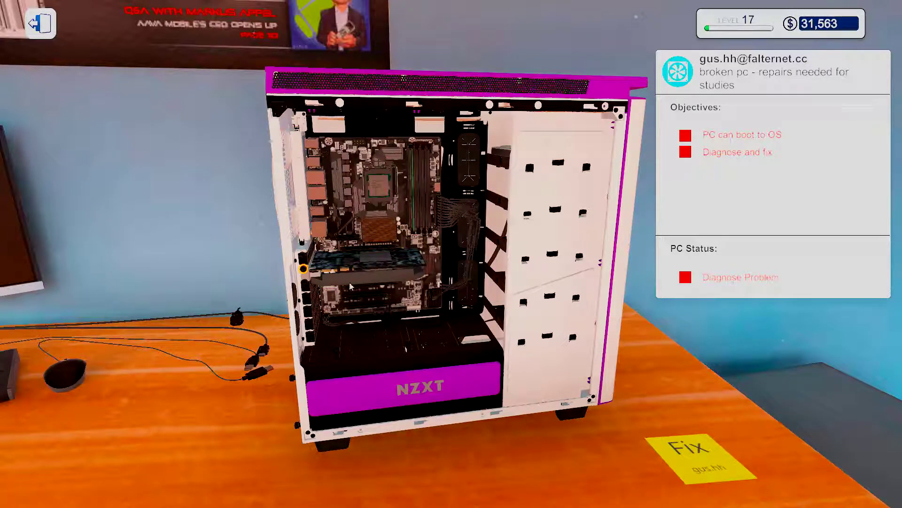
{"action": "left_click", "coordinate": [303, 268]}
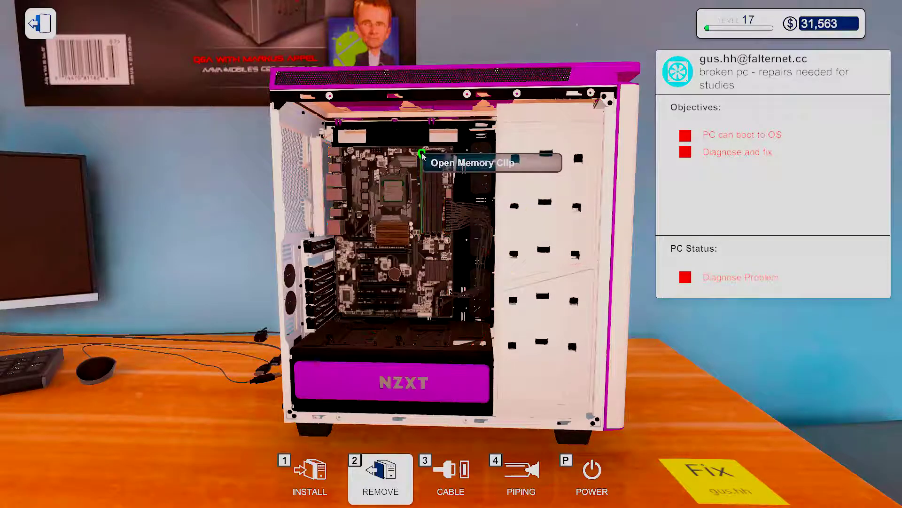
Step: Remove the RAM stick and CPU, and unplug the remaining motherboard cables
{"action": "left_click", "coordinate": [423, 182]}
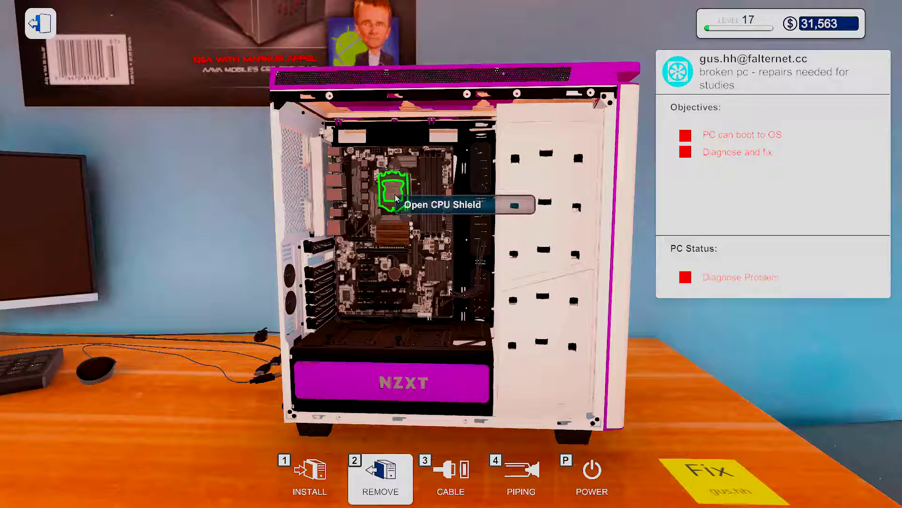
{"action": "left_click", "coordinate": [398, 206]}
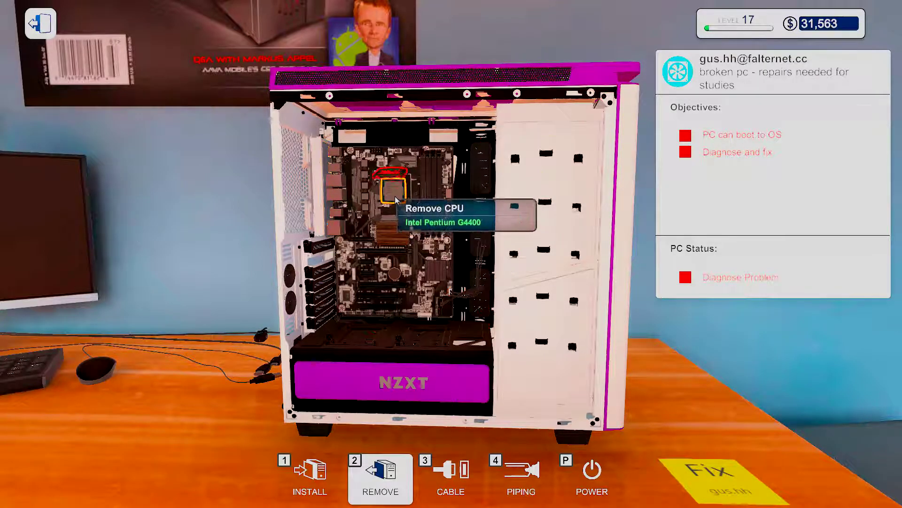
{"action": "left_click", "coordinate": [395, 193]}
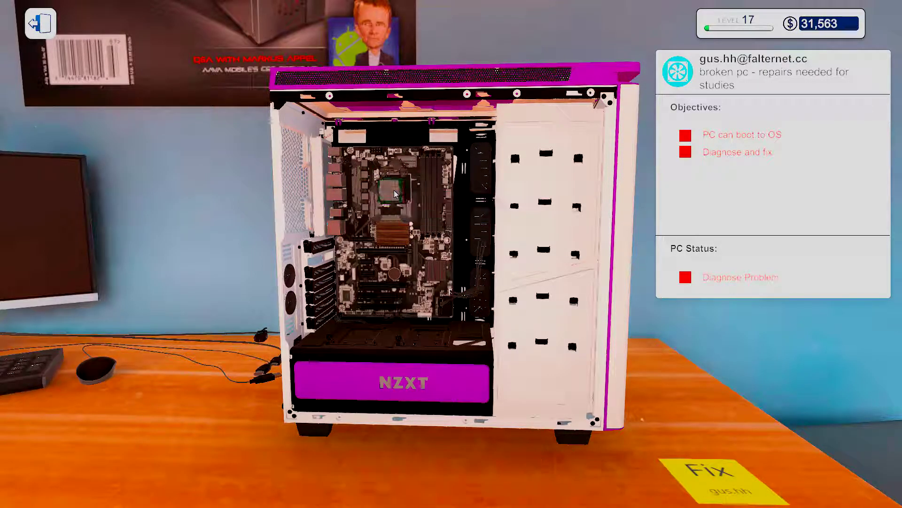
{"action": "left_click", "coordinate": [460, 289]}
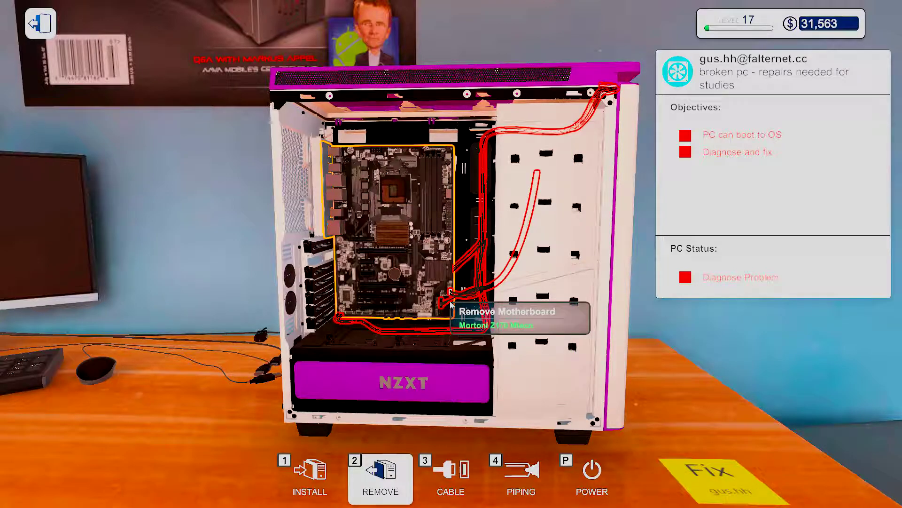
{"action": "left_click", "coordinate": [451, 300]}
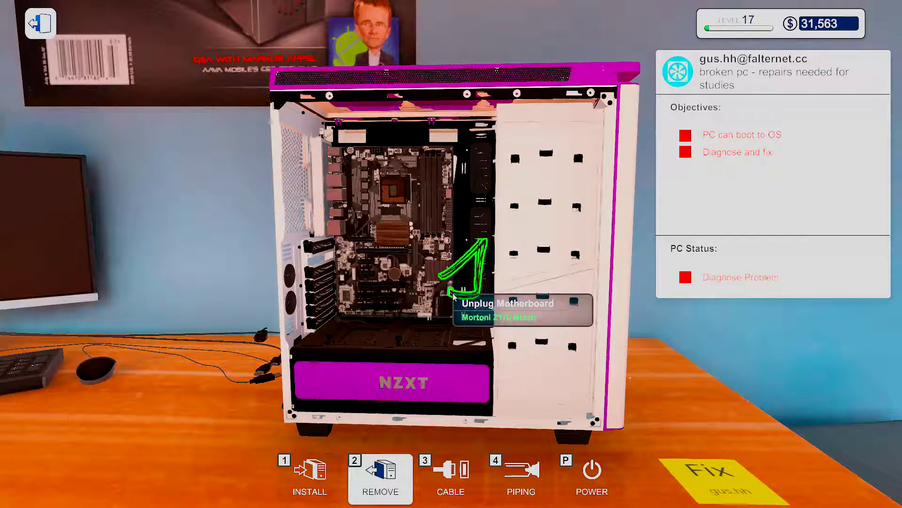
{"action": "left_click", "coordinate": [453, 298]}
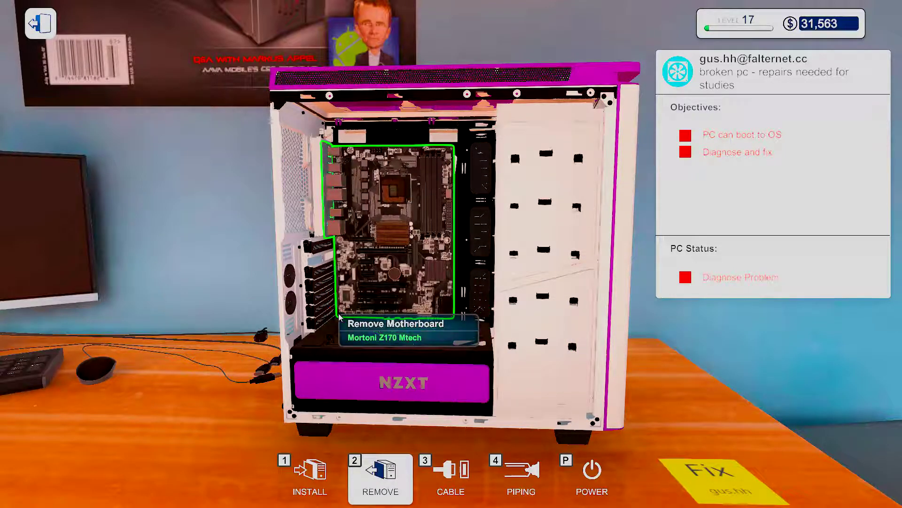
Step: Remove all screws to free the Mortoni Z170 motherboard from the case
{"action": "left_click", "coordinate": [410, 305]}
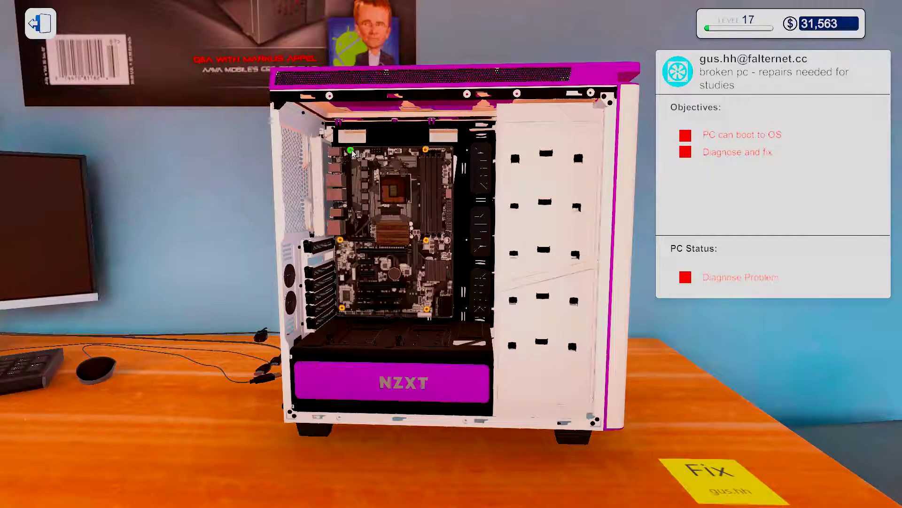
{"action": "left_click", "coordinate": [428, 150]}
{"action": "left_click", "coordinate": [428, 310]}
{"action": "left_click", "coordinate": [343, 242]}
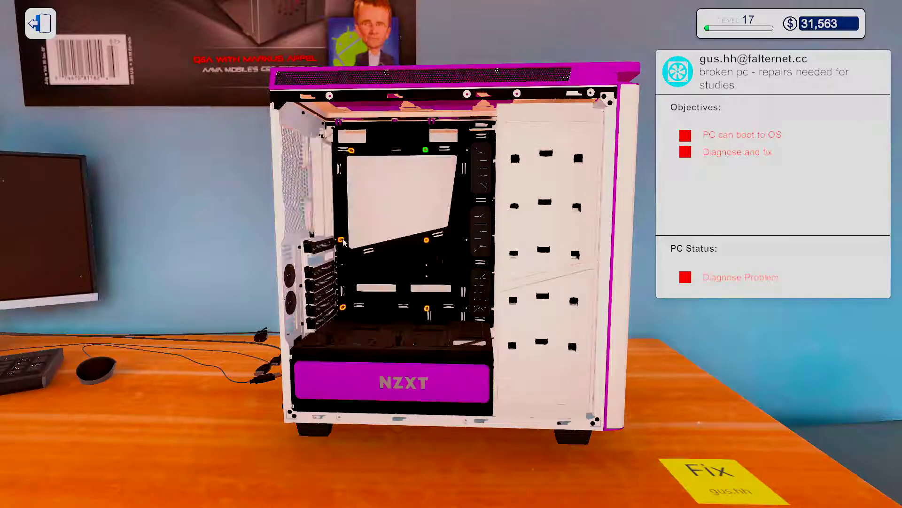
{"action": "key", "text": "2"}
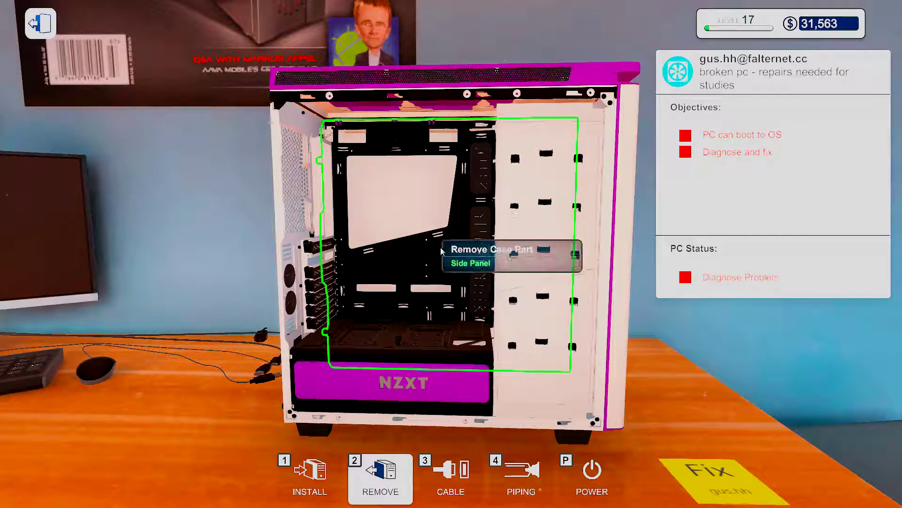
Step: Check the inventory's Motherboards list for the broken Mortoni Z170 Mtech, then walk away
{"action": "key", "text": "Escape"}
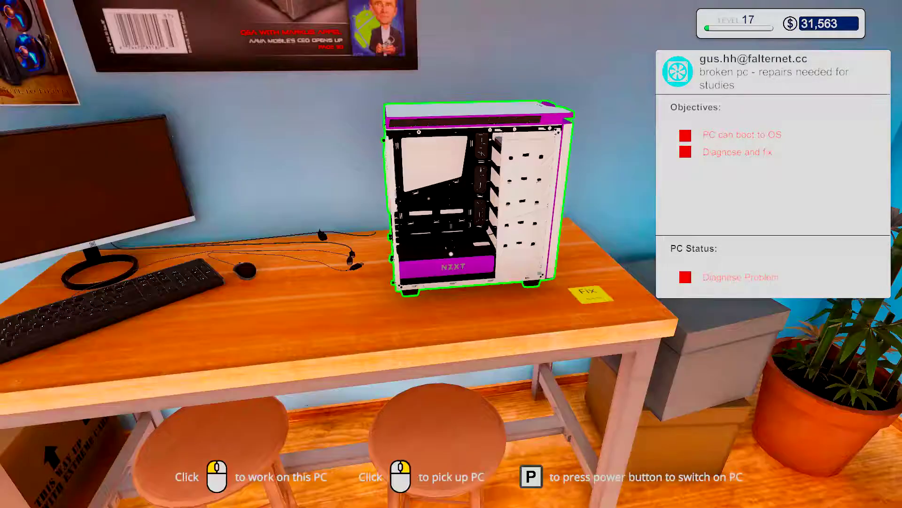
{"action": "key", "text": "i"}
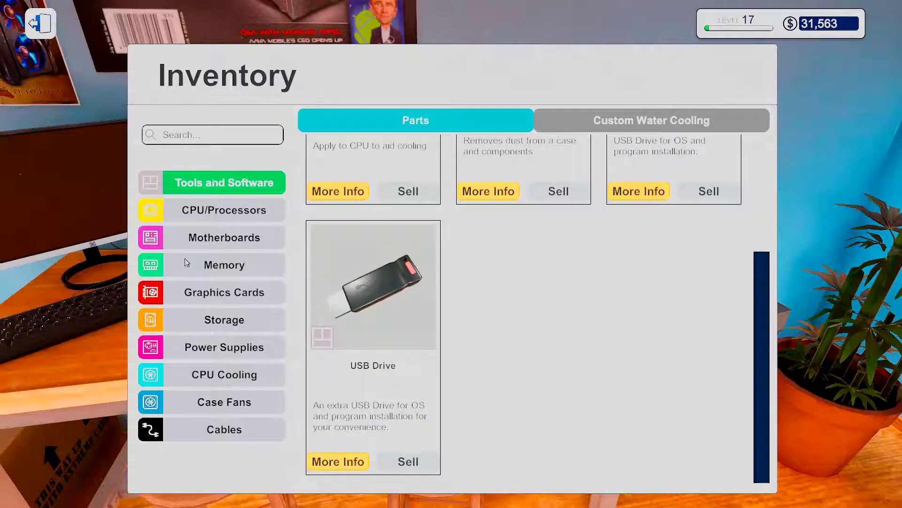
{"action": "left_click", "coordinate": [211, 237]}
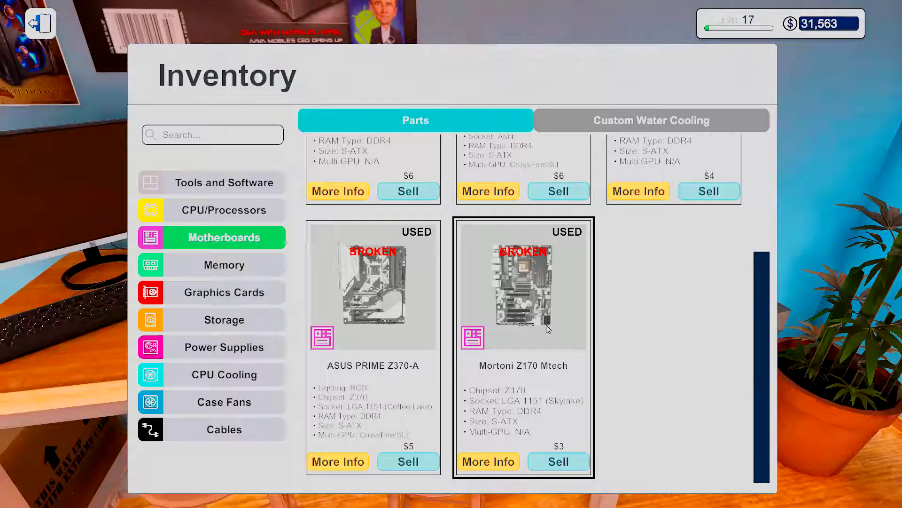
{"action": "key", "text": "Escape"}
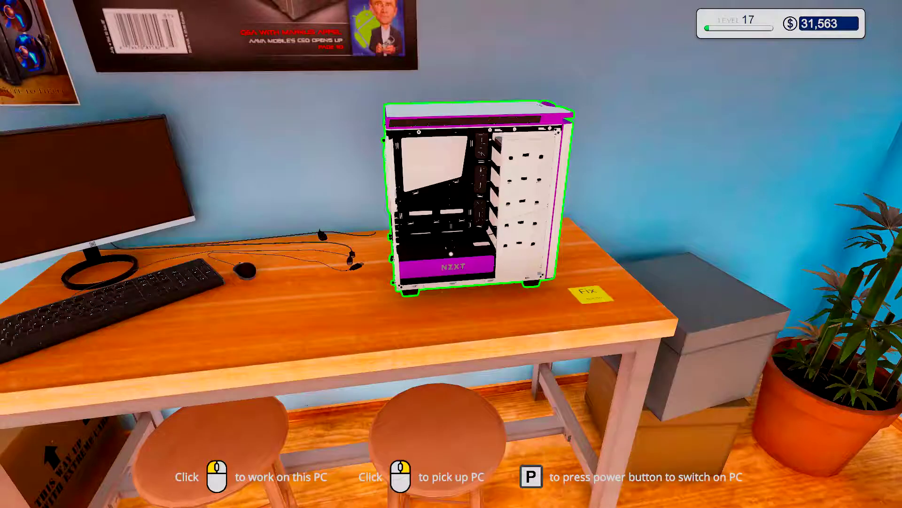
{"action": "key", "text": "Escape"}
{"action": "key", "text": "Escape"}
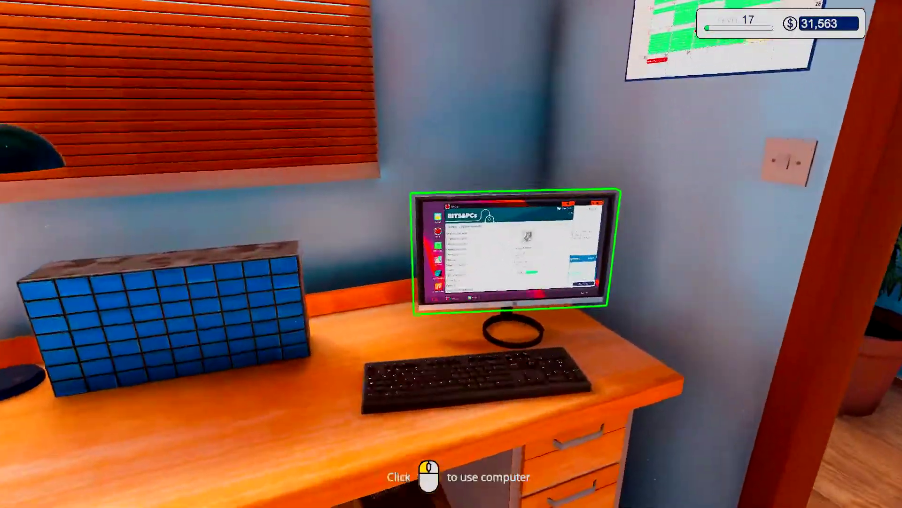
Step: Order the ASUS PRIME Z370-A and Mortoni Z170 Mtech with next-day delivery
{"action": "left_click", "coordinate": [452, 254]}
{"action": "left_click", "coordinate": [439, 150]}
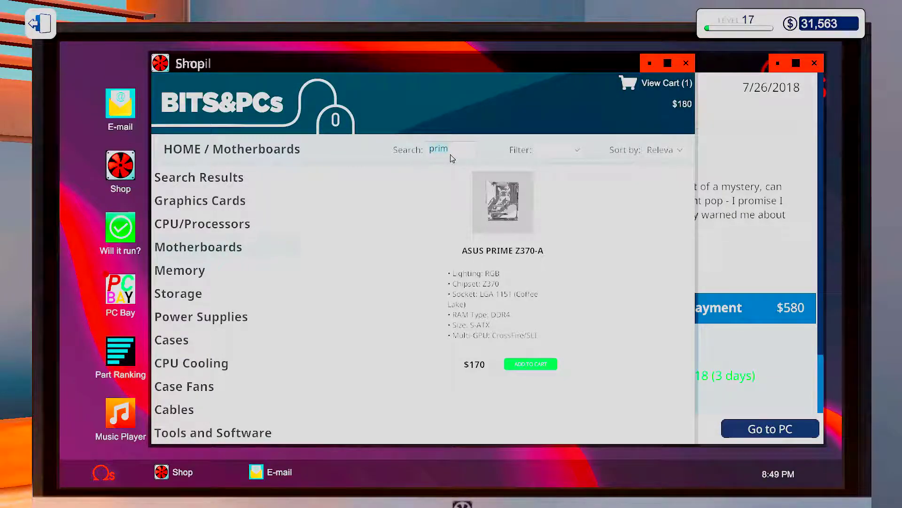
{"action": "type", "text": "mor"}
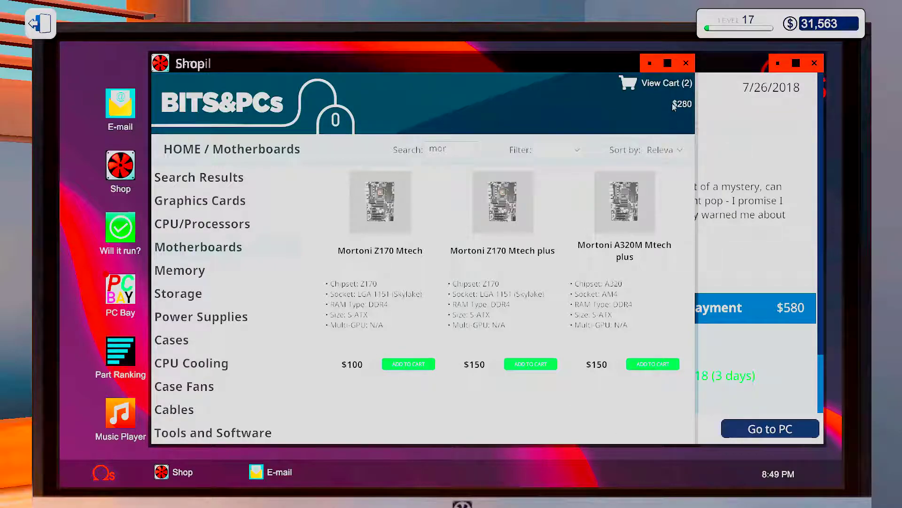
{"action": "left_click", "coordinate": [669, 87]}
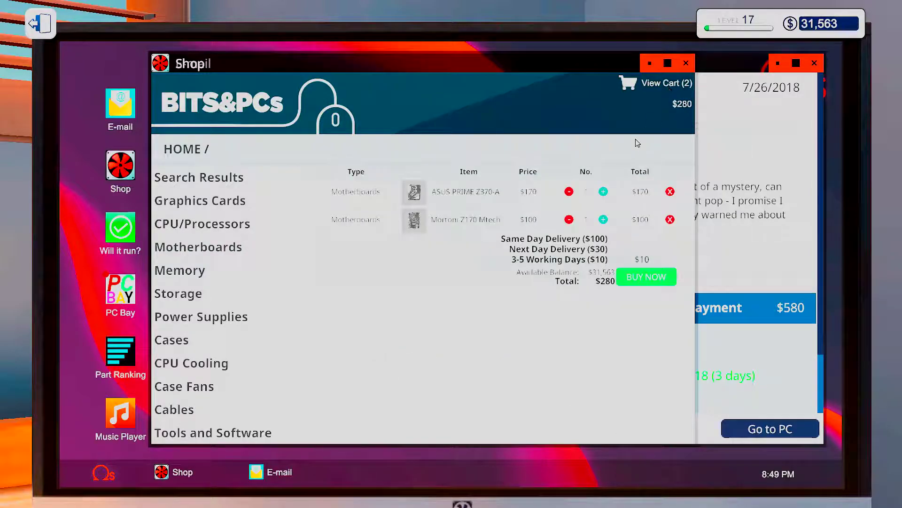
{"action": "left_click", "coordinate": [592, 249]}
{"action": "left_click", "coordinate": [651, 280]}
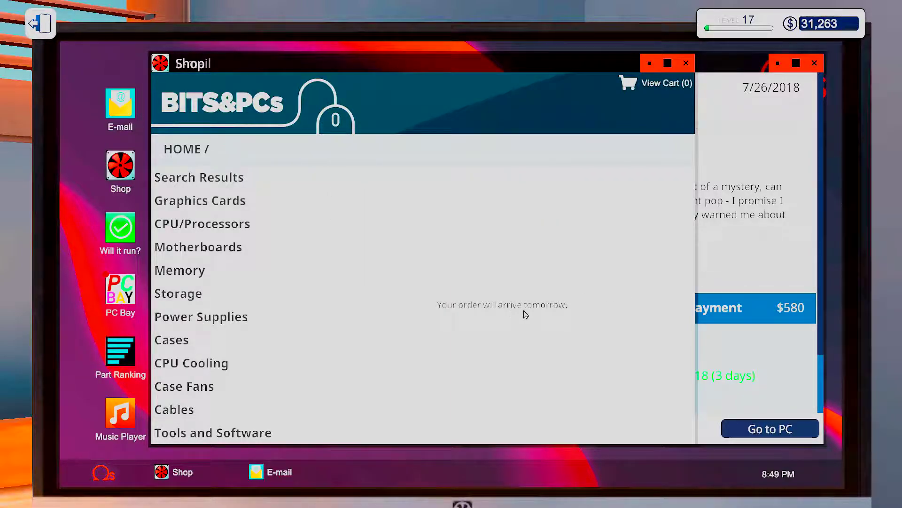
{"action": "left_click", "coordinate": [732, 256]}
Step: Collect the $1,125 repair payment, discard two old emails, and accept the watercooled build job
{"action": "left_click", "coordinate": [246, 241]}
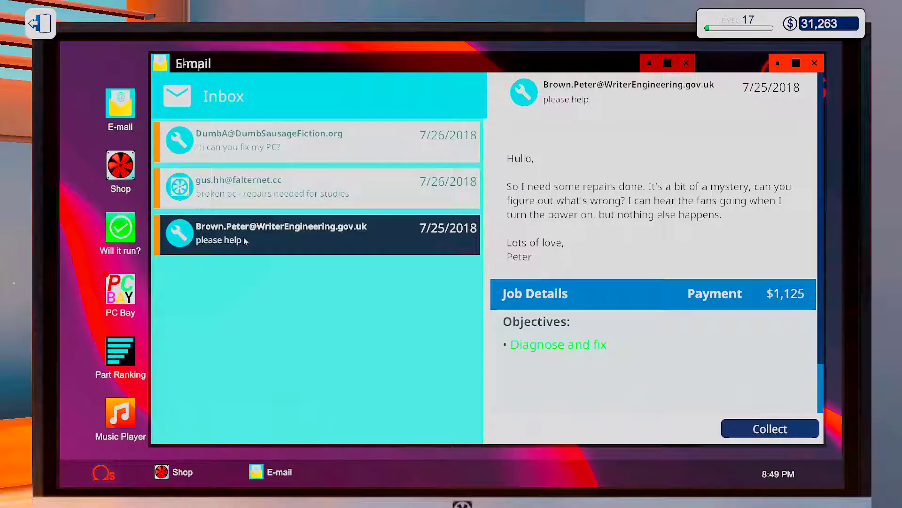
{"action": "left_click", "coordinate": [771, 428]}
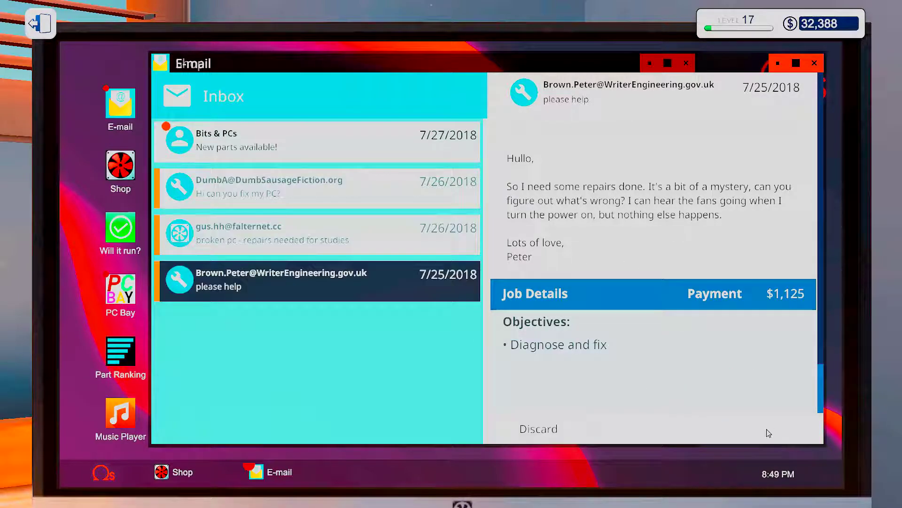
{"action": "left_click", "coordinate": [566, 433]}
{"action": "left_click", "coordinate": [277, 149]}
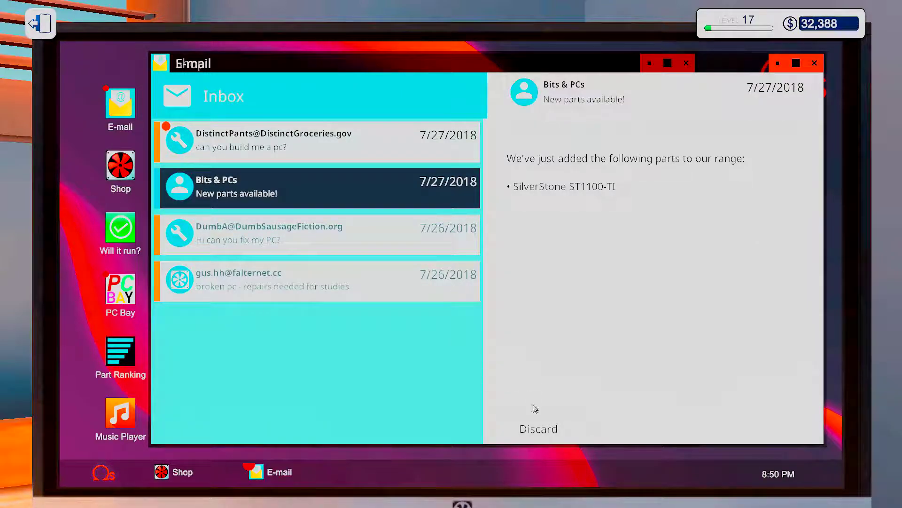
{"action": "left_click", "coordinate": [539, 429]}
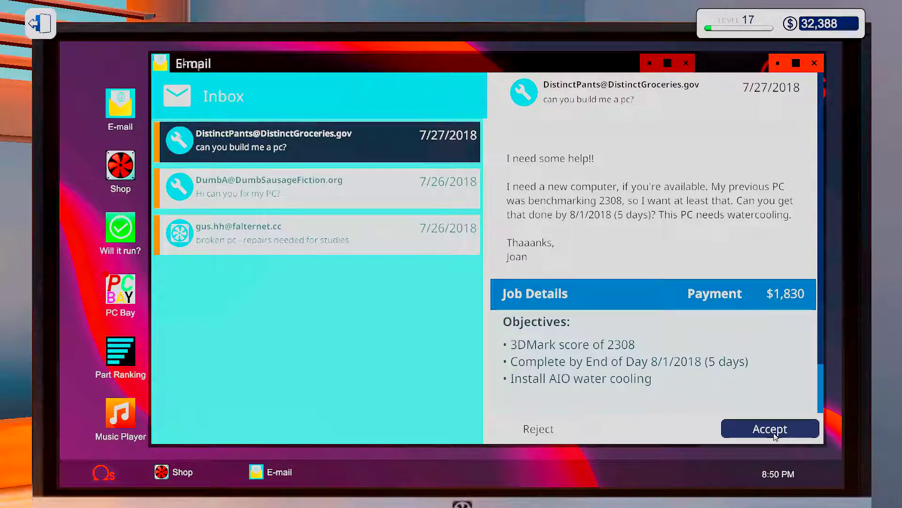
{"action": "left_click", "coordinate": [774, 435]}
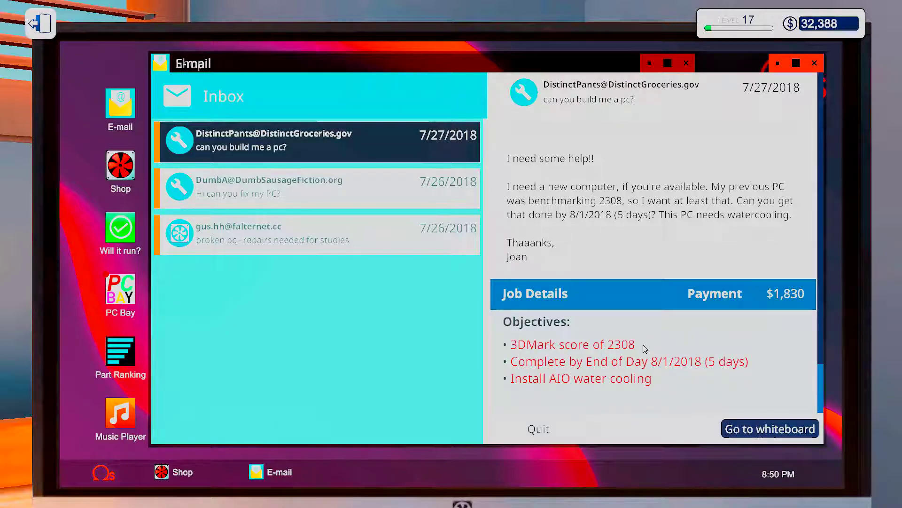